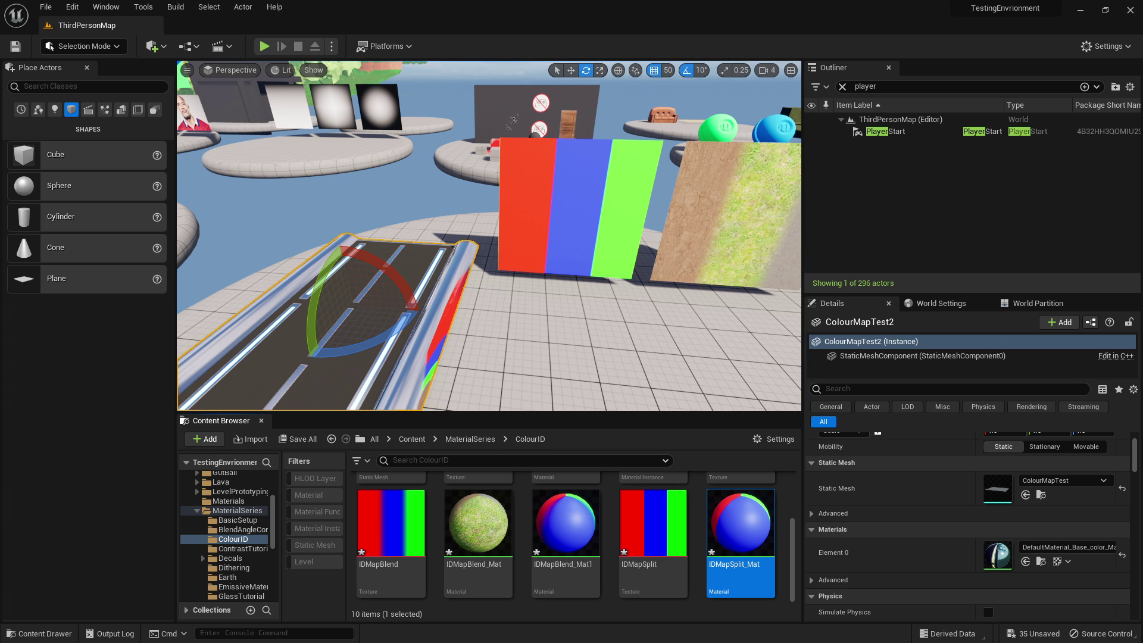
- Examine the road mesh and the colour-striped plane in the level from close up
{"action": "key", "text": "w"}
{"action": "right_click_drag", "start_coordinate": [398, 179], "coordinate": [432, 167]}
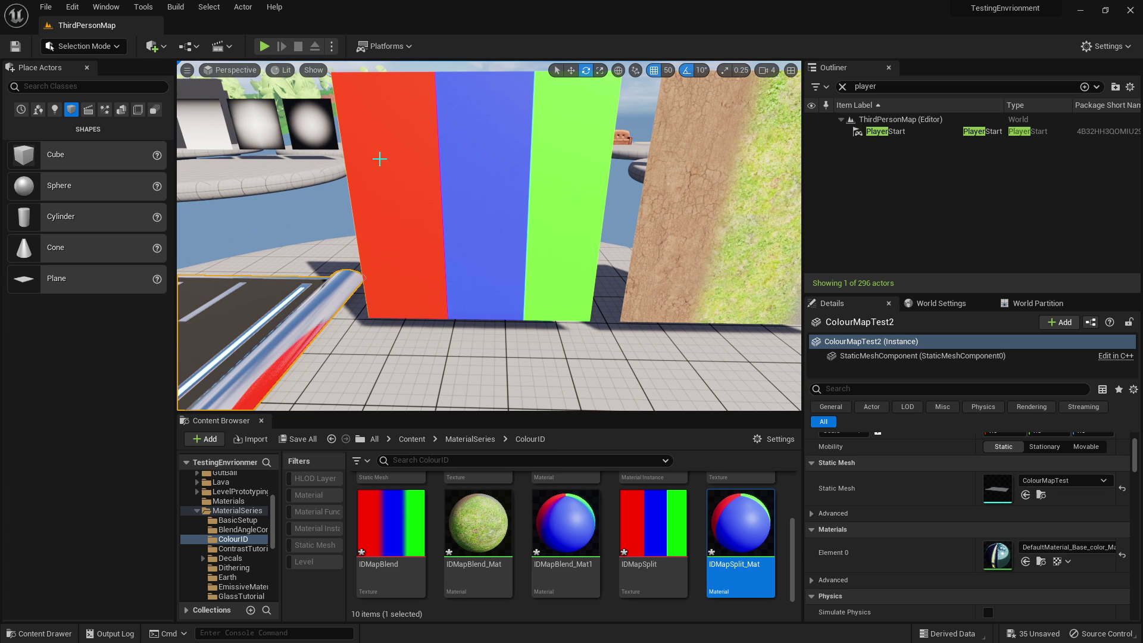
{"action": "right_click_drag", "start_coordinate": [503, 310], "coordinate": [432, 342]}
{"action": "key", "text": "s"}
{"action": "key", "text": "Escape"}
{"action": "left_click", "coordinate": [439, 199]}
{"action": "scroll", "coordinate": [527, 566], "scroll_direction": "up", "scroll_amount": 3}
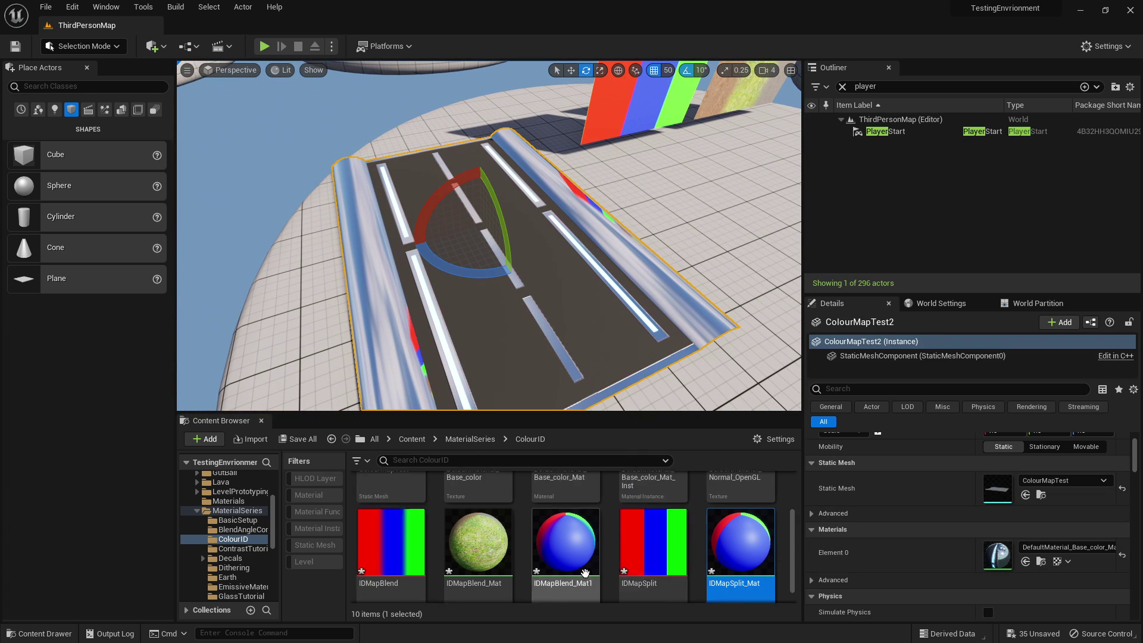
- Open the DefaultMaterial_Base_color texture, compare its colour regions with the road mesh in the level, and close it
{"action": "double_click", "coordinate": [478, 518]}
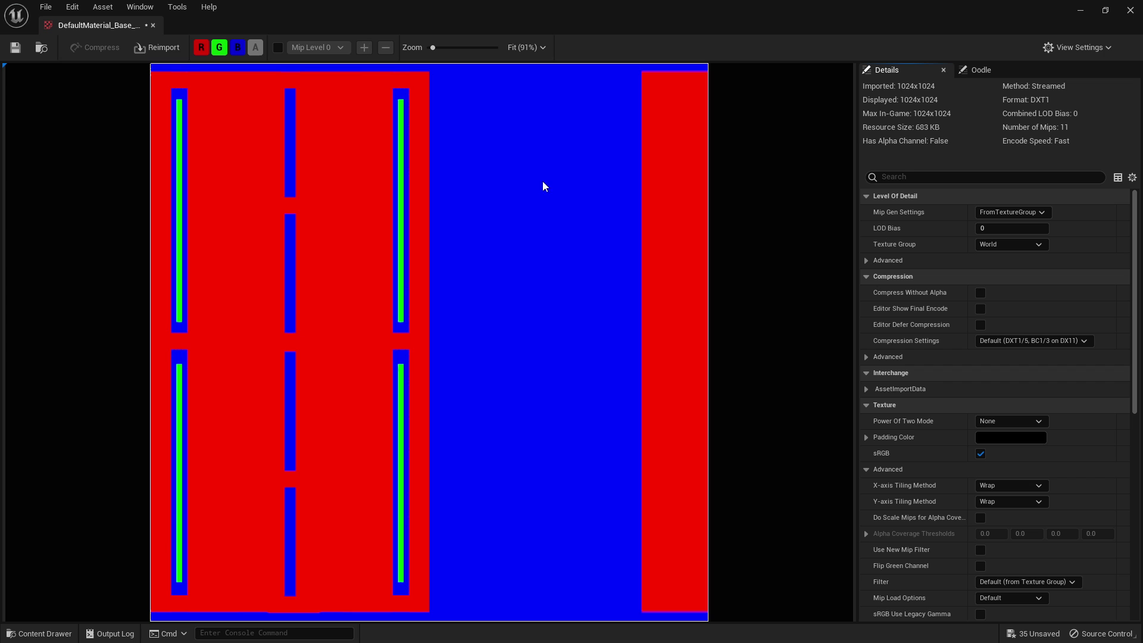
{"action": "left_click_drag", "start_coordinate": [570, 13], "coordinate": [795, 73]}
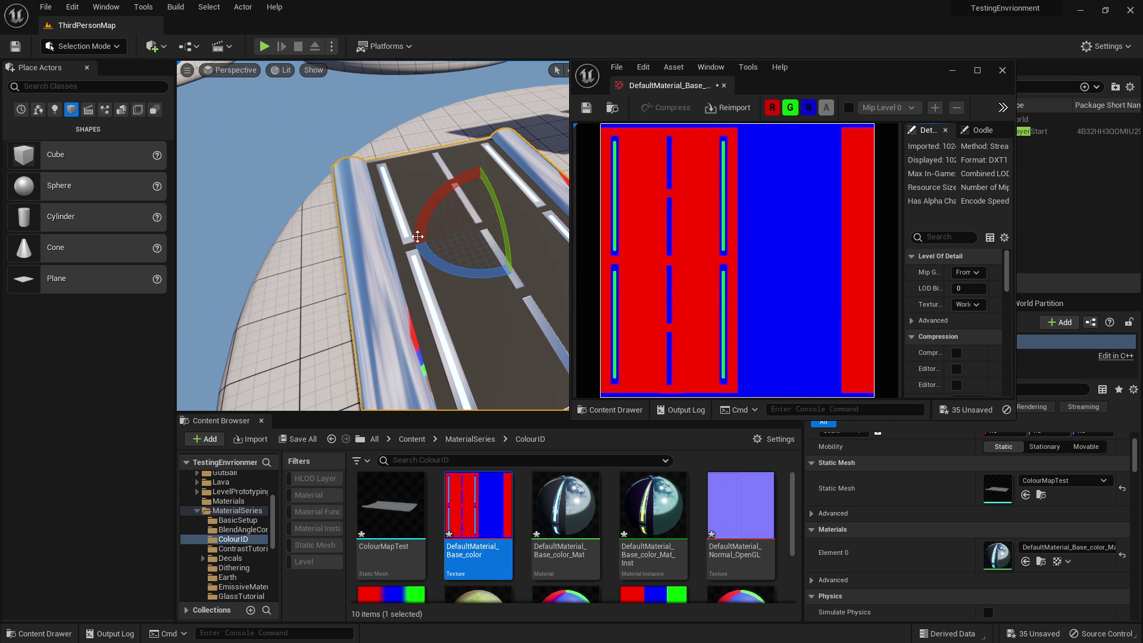
{"action": "key", "text": "w"}
{"action": "right_click_drag", "start_coordinate": [418, 237], "coordinate": [373, 234]}
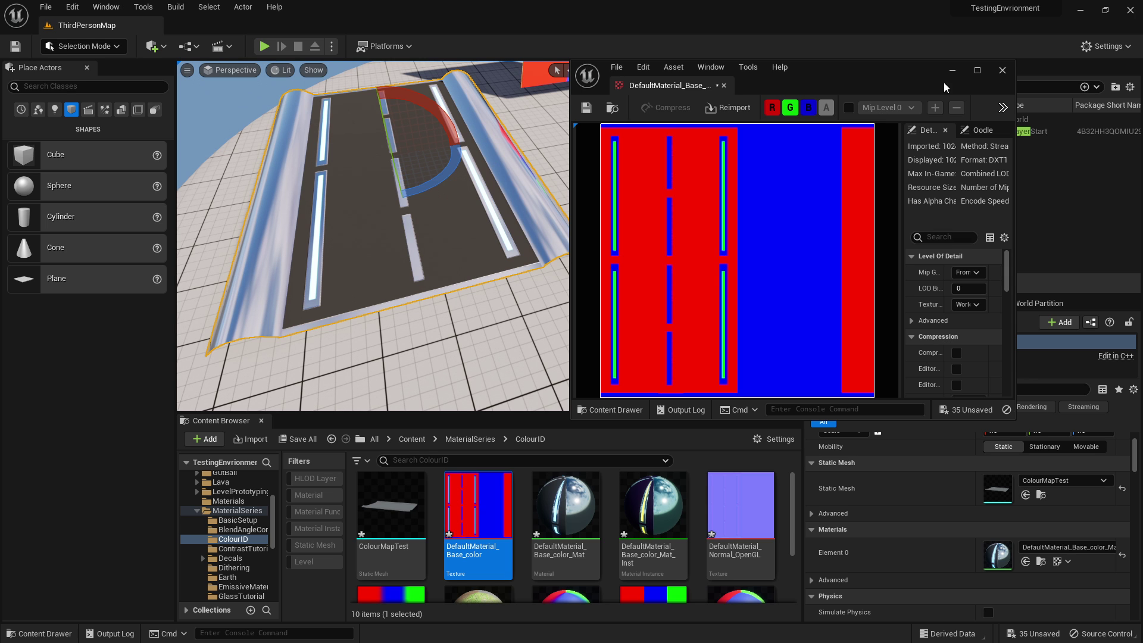
{"action": "left_click", "coordinate": [1002, 70]}
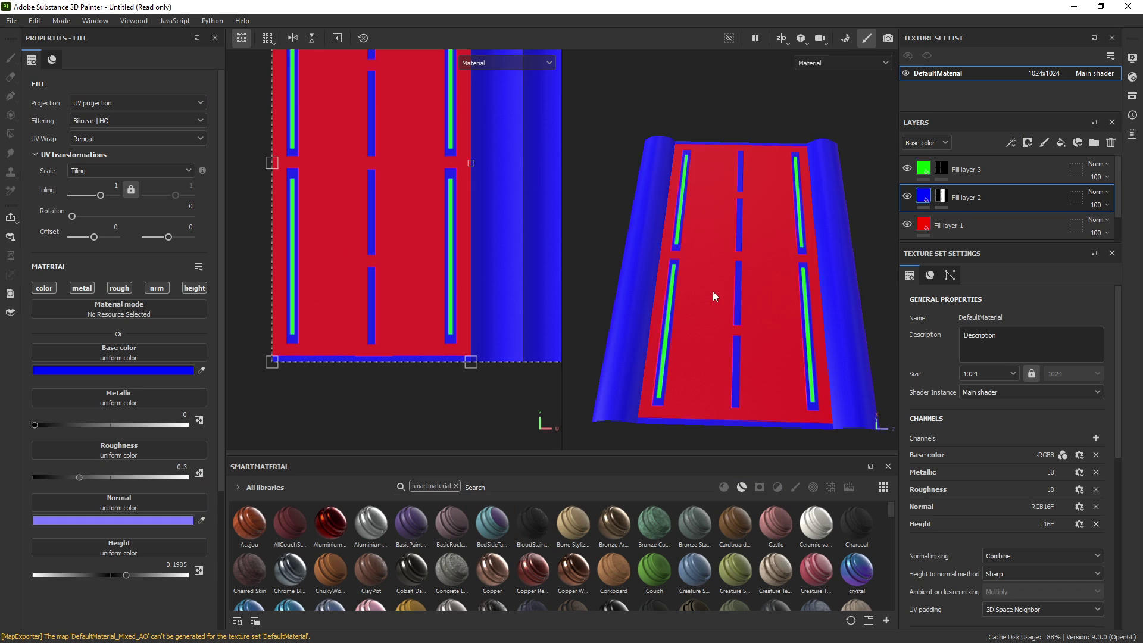
- Switch to Substance 3D Painter and examine the red, blue and green areas on the road mesh and the mask of Fill layer 2
{"action": "mouse_move", "coordinate": [713, 291]}
{"action": "left_mouse_down", "text": "alt"}
{"action": "mouse_move", "coordinate": [759, 262]}
{"action": "mouse_move", "coordinate": [726, 286]}
{"action": "left_mouse_up", "text": "alt"}
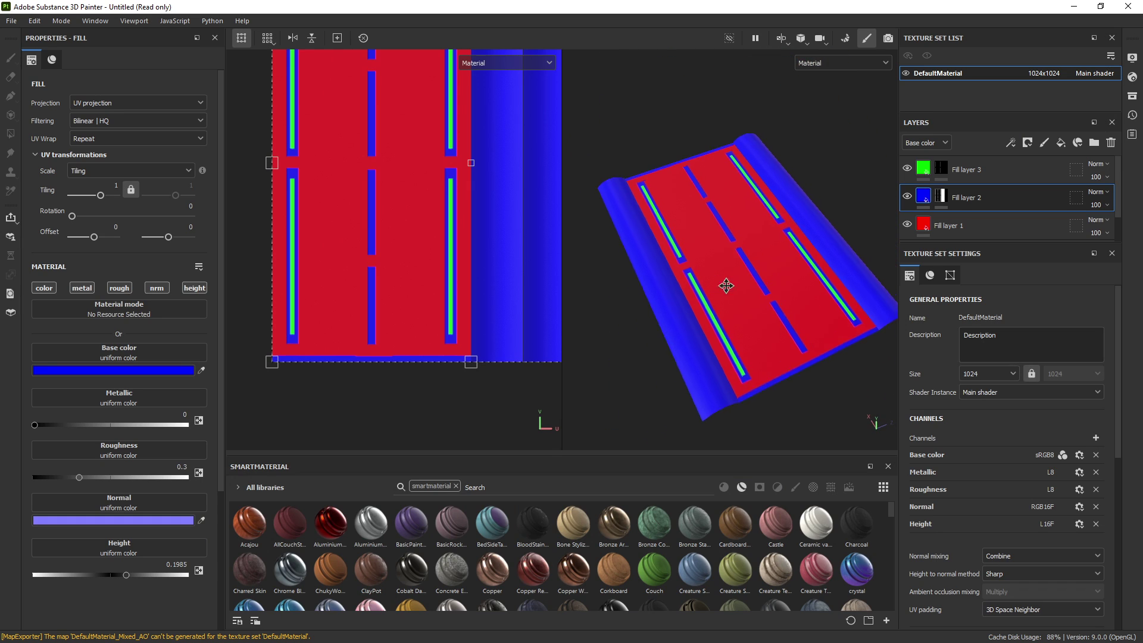
{"action": "scroll", "coordinate": [761, 270], "scroll_direction": "up", "scroll_amount": 3}
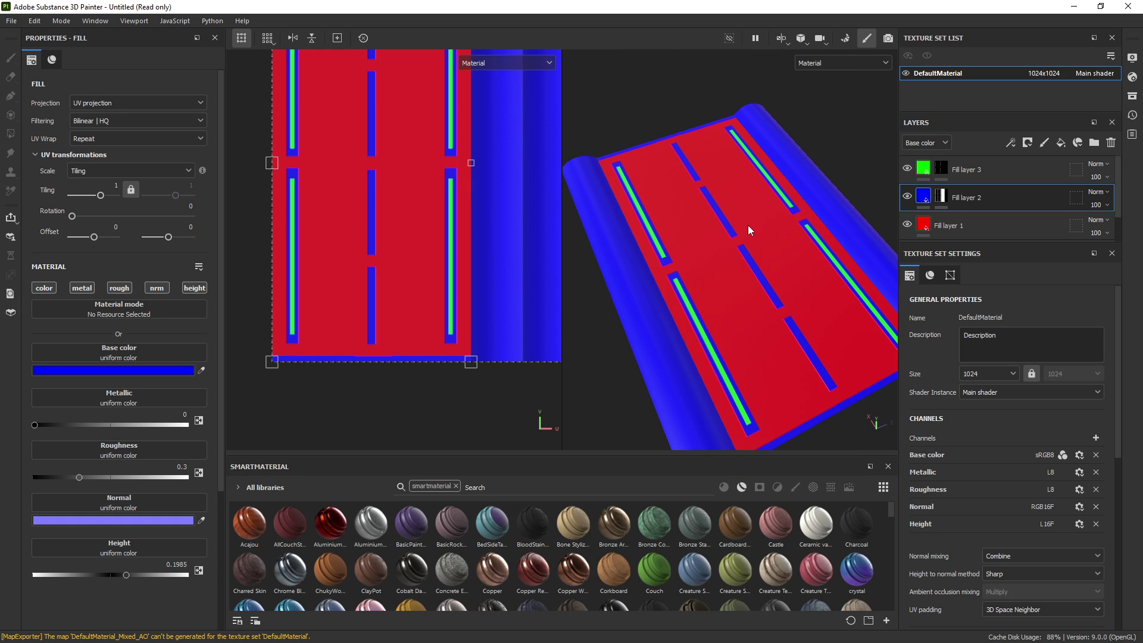
{"action": "scroll", "coordinate": [490, 269], "scroll_direction": "down", "scroll_amount": 3}
{"action": "middle_click_drag", "start_coordinate": [504, 212], "coordinate": [421, 273], "text": "alt"}
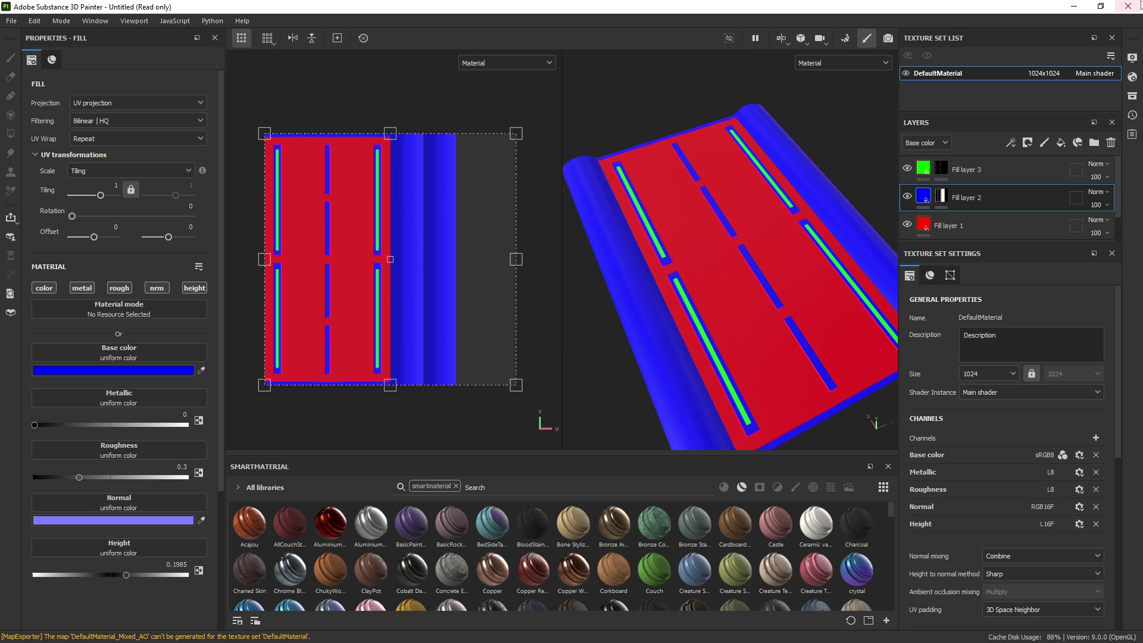
{"action": "left_click_drag", "start_coordinate": [780, 161], "coordinate": [702, 201], "text": "alt"}
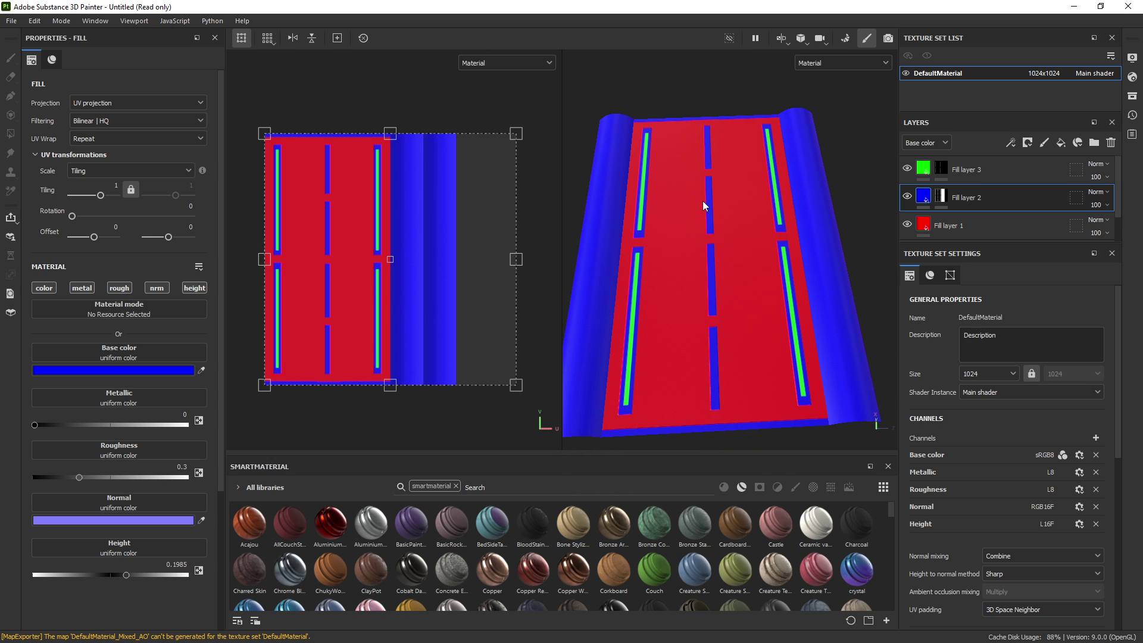
{"action": "left_click", "coordinate": [940, 197]}
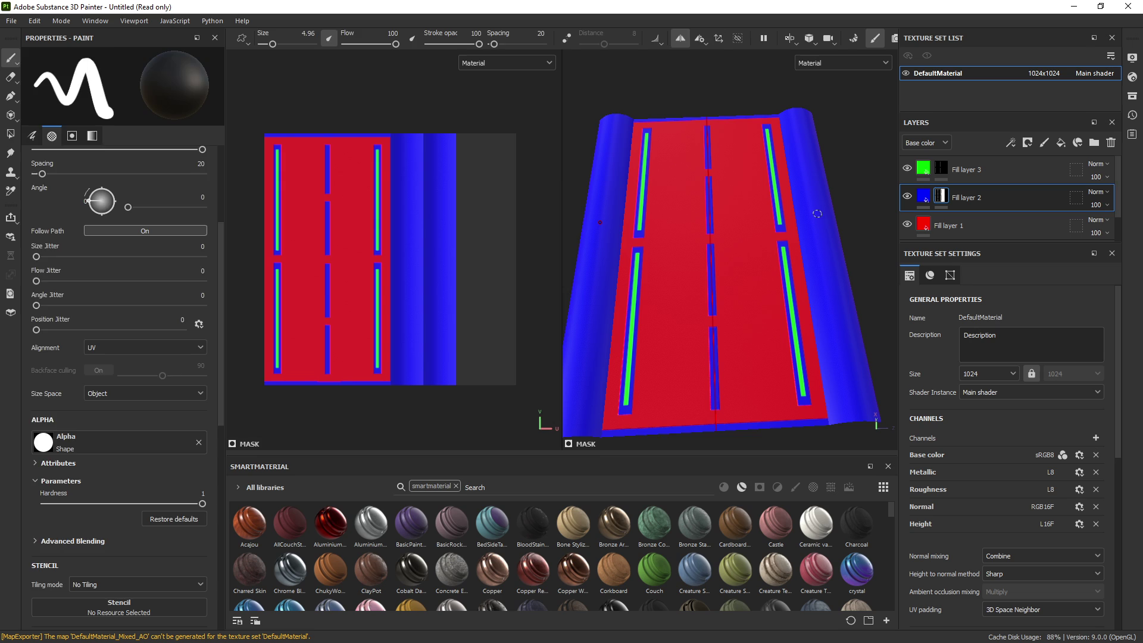
{"action": "key", "text": "4"}
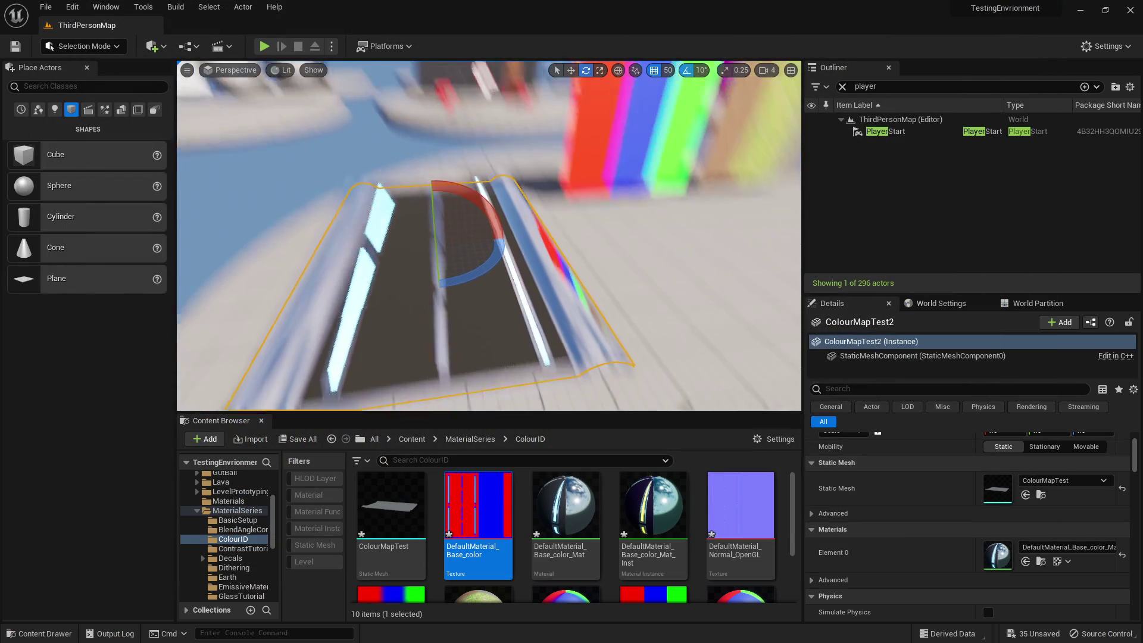
- Switch back to Unreal Editor and select the road mesh ColourMapTest2 with the Move tool, viewing it together with the planes
{"action": "key", "text": "Escape"}
{"action": "right_click_drag", "start_coordinate": [524, 262], "coordinate": [566, 97]}
{"action": "left_click", "coordinate": [523, 262]}
{"action": "key", "text": "Escape"}
{"action": "left_click", "coordinate": [546, 98]}
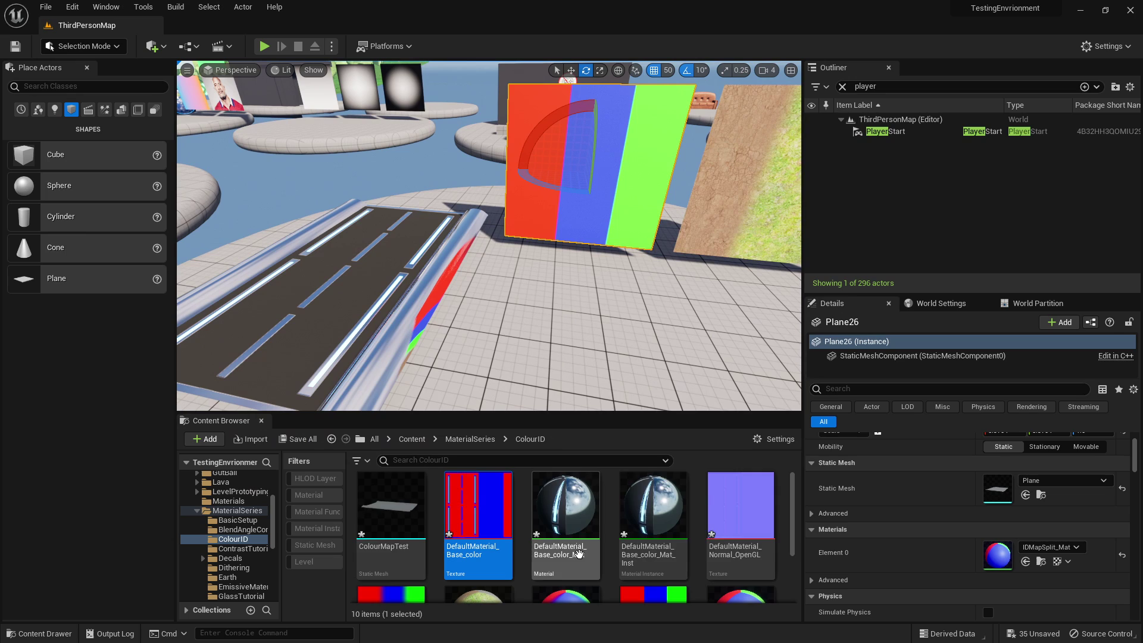
{"action": "scroll", "coordinate": [560, 560], "scroll_direction": "down", "scroll_amount": 1}
{"action": "scroll", "coordinate": [524, 572], "scroll_direction": "up", "scroll_amount": 1}
{"action": "mouse_move", "coordinate": [389, 198]}
{"action": "right_mouse_down"}
{"action": "mouse_move", "coordinate": [388, 232]}
{"action": "mouse_move", "coordinate": [417, 199]}
{"action": "mouse_move", "coordinate": [428, 209]}
{"action": "mouse_move", "coordinate": [388, 198]}
{"action": "right_mouse_up"}
{"action": "left_click", "coordinate": [388, 199]}
{"action": "key", "text": "w"}
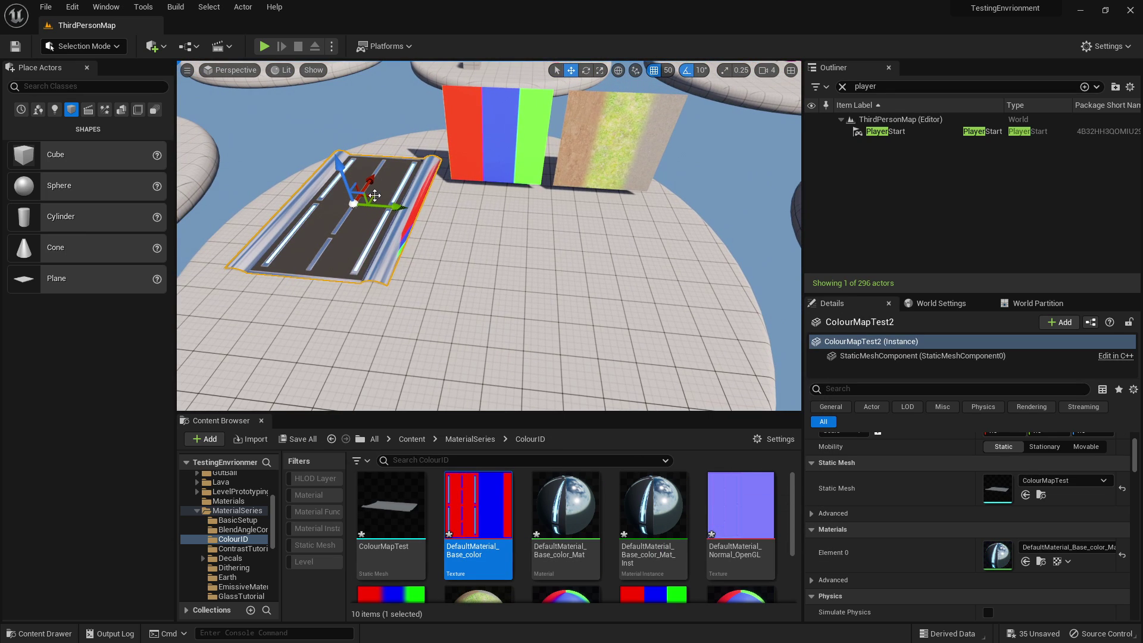
{"action": "left_click_drag", "start_coordinate": [373, 196], "coordinate": [534, 281]}
{"action": "key", "text": "e"}
{"action": "key", "text": "ctrl+z"}
- Duplicate the road mesh onto the free floor in front of the planes, turn the copy crosswise and adjust its position
{"action": "key", "text": "w"}
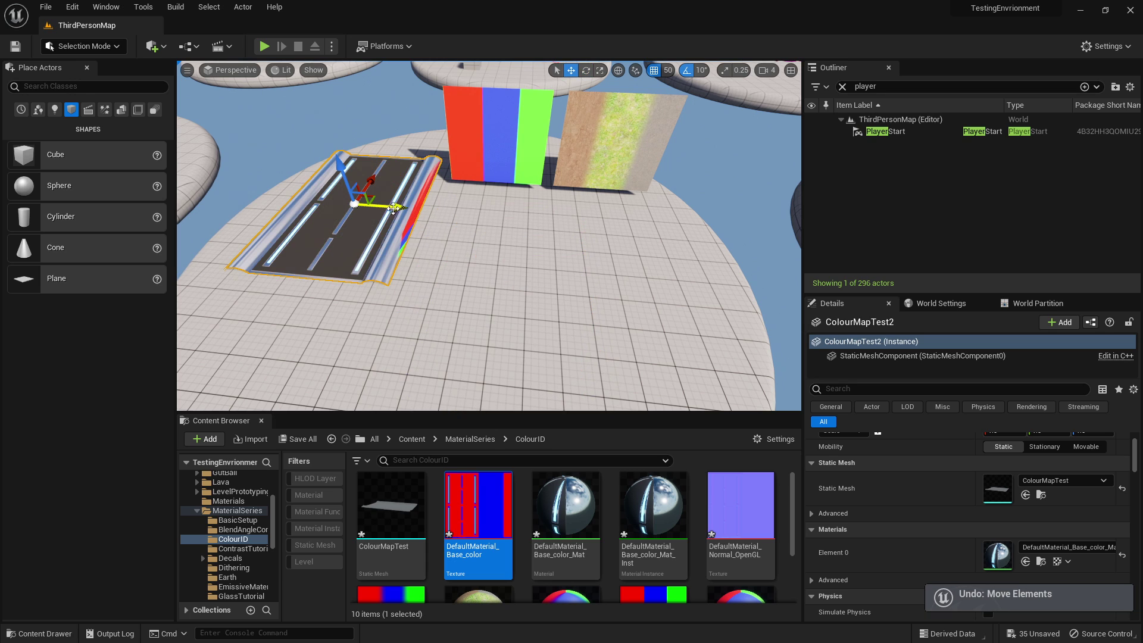
{"action": "left_click_drag", "start_coordinate": [370, 197], "coordinate": [532, 295], "text": "alt"}
{"action": "key", "text": "e"}
{"action": "left_click_drag", "start_coordinate": [489, 354], "coordinate": [449, 297]}
{"action": "left_click_drag", "start_coordinate": [589, 306], "coordinate": [606, 331]}
{"action": "key", "text": "w"}
{"action": "left_click_drag", "start_coordinate": [525, 288], "coordinate": [540, 321]}
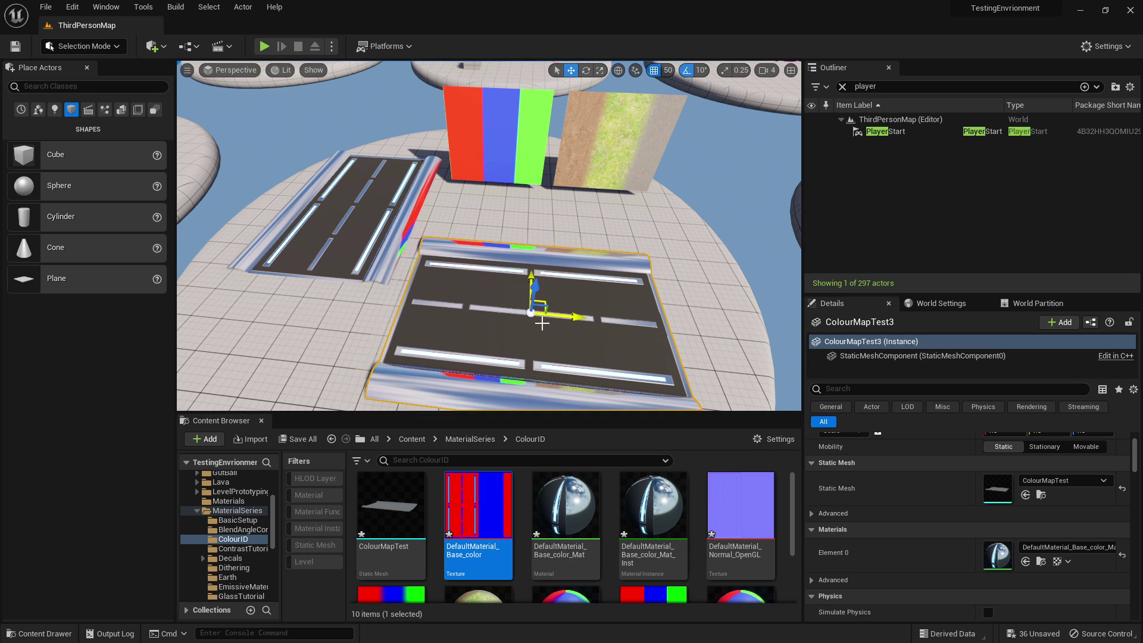
- Create a material from the DefaultMaterial_Base_color texture, name it Trac, and apply it to the duplicated road mesh
{"action": "right_click", "coordinate": [502, 530]}
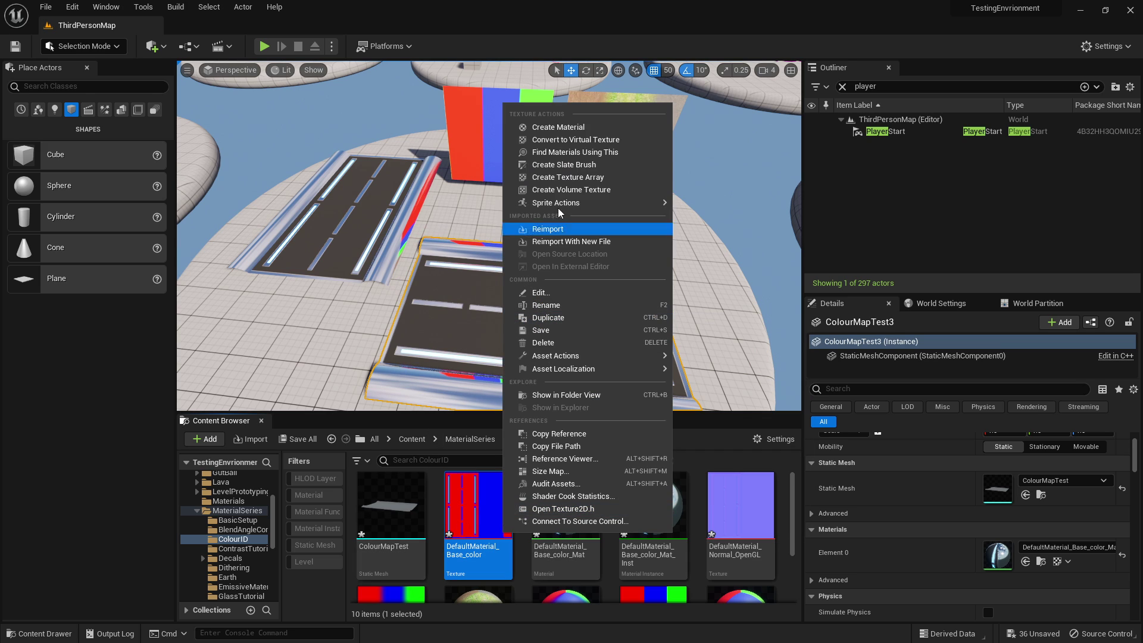
{"action": "left_click", "coordinate": [587, 127]}
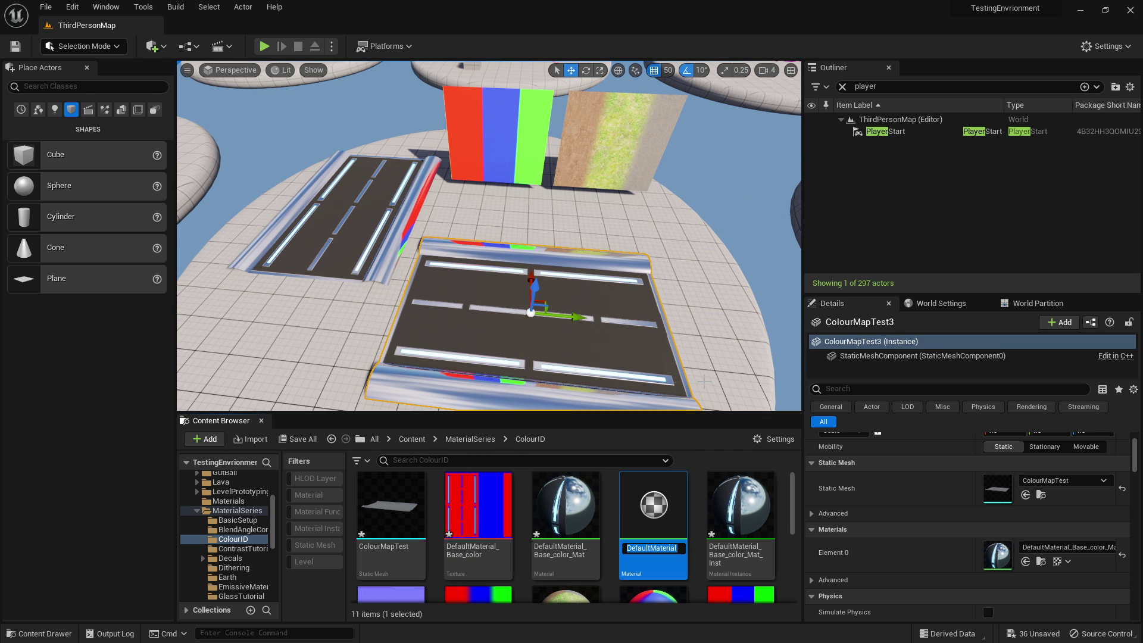
{"action": "type", "text": "Mate"}
{"action": "key", "text": "BackSpace"}
{"action": "key", "text": "BackSpace"}
{"action": "key", "text": "BackSpace"}
{"action": "key", "text": "BackSpace"}
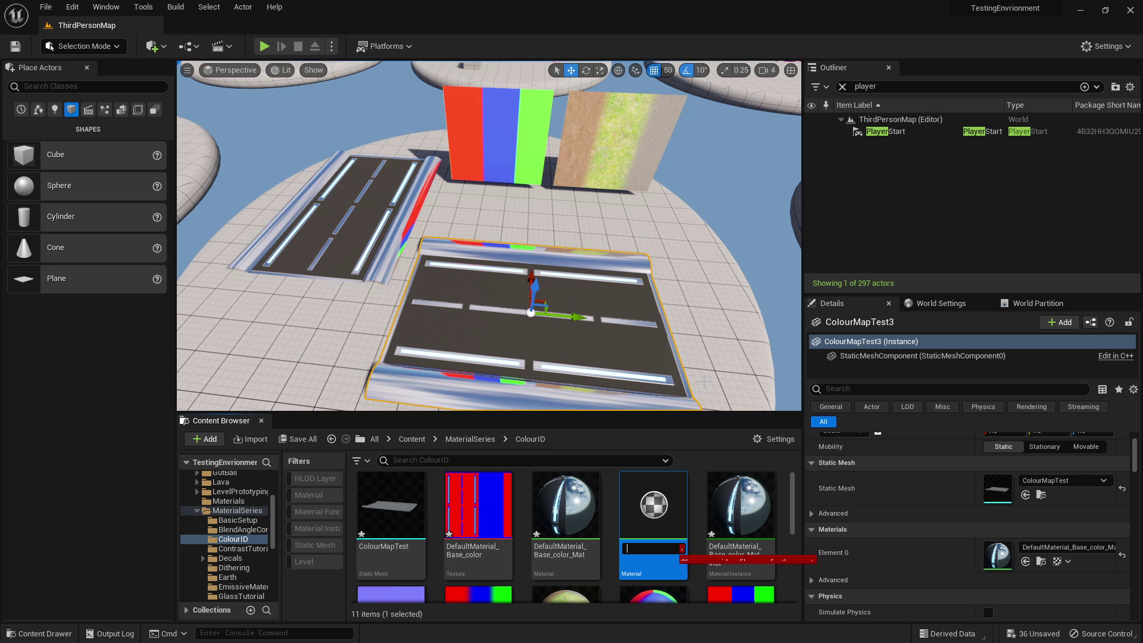
{"action": "type", "text": "Trac"}
{"action": "key", "text": "Return"}
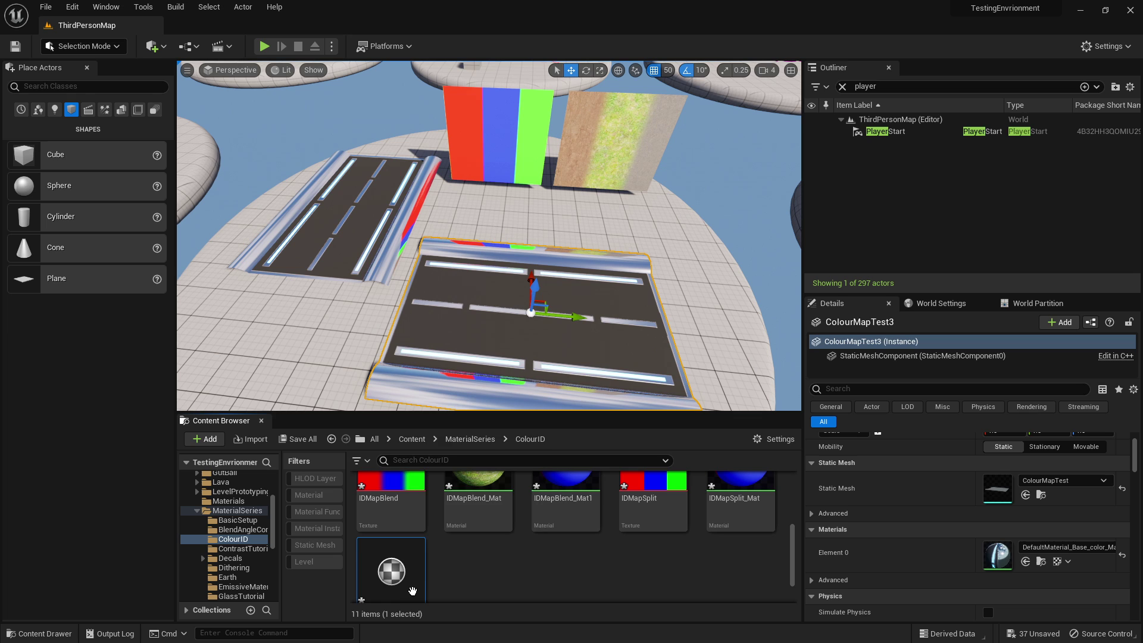
{"action": "left_click_drag", "start_coordinate": [412, 590], "coordinate": [519, 257]}
- Open the material instance of the original road mesh and set Colour1 to light pink and Colour2 to dark maroon
{"action": "right_click_drag", "start_coordinate": [519, 257], "coordinate": [370, 220]}
{"action": "left_click", "coordinate": [370, 219]}
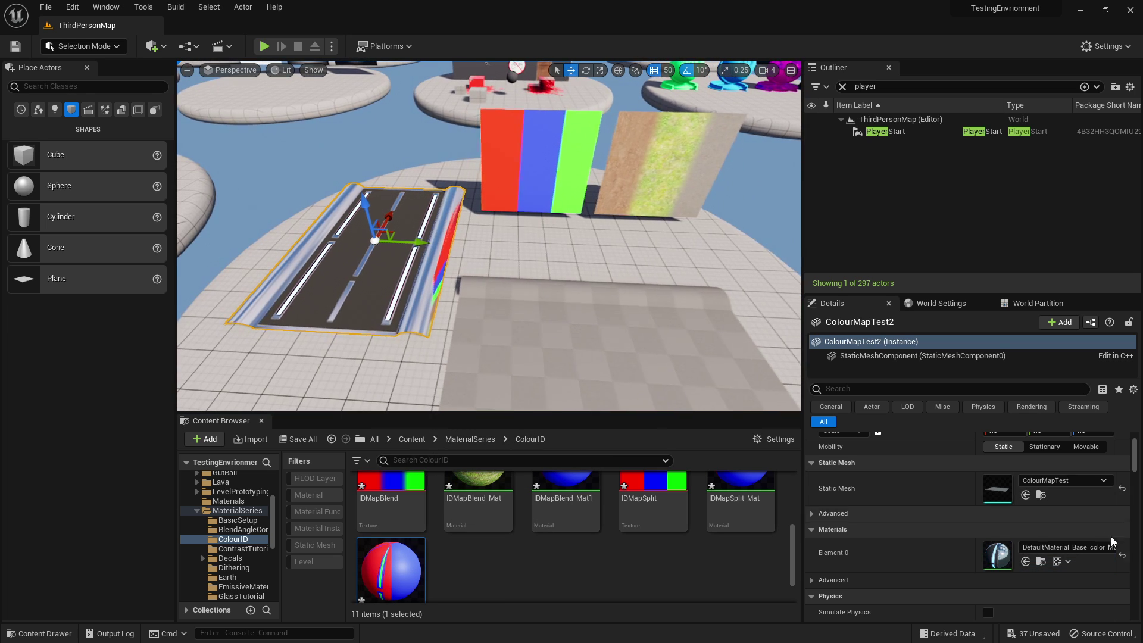
{"action": "double_click", "coordinate": [997, 553]}
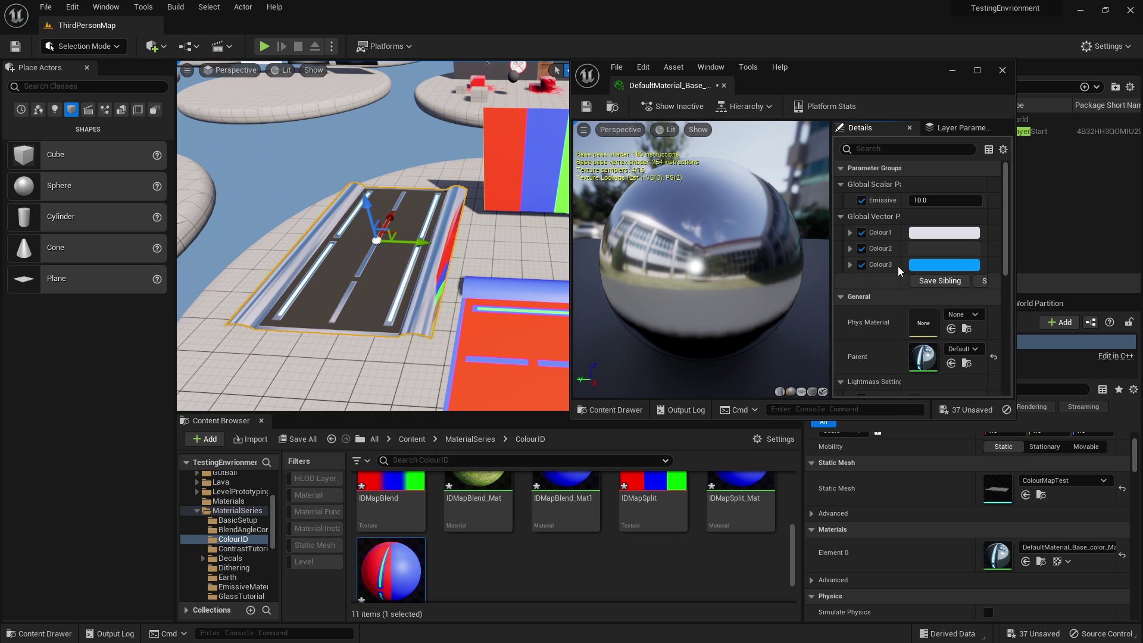
{"action": "left_click", "coordinate": [934, 234]}
{"action": "mouse_move", "coordinate": [759, 307]}
{"action": "left_mouse_down"}
{"action": "mouse_move", "coordinate": [694, 316]}
{"action": "mouse_move", "coordinate": [765, 348]}
{"action": "mouse_move", "coordinate": [730, 363]}
{"action": "mouse_move", "coordinate": [745, 314]}
{"action": "left_mouse_up"}
{"action": "left_click", "coordinate": [837, 536]}
{"action": "left_click", "coordinate": [932, 249]}
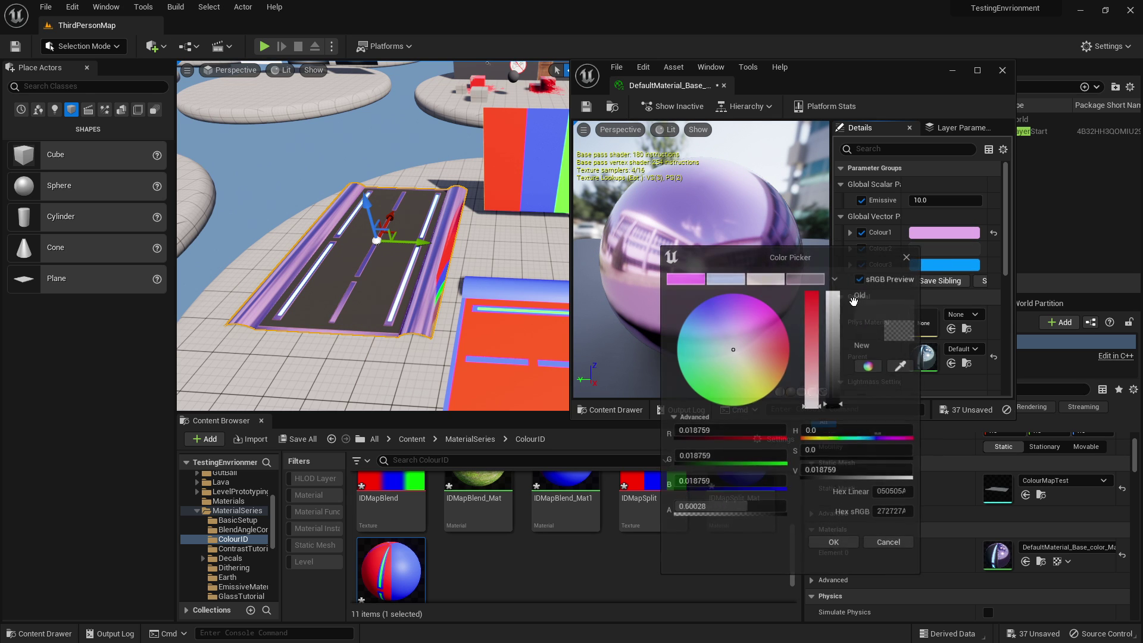
{"action": "left_click", "coordinate": [790, 341]}
{"action": "left_click", "coordinate": [835, 545]}
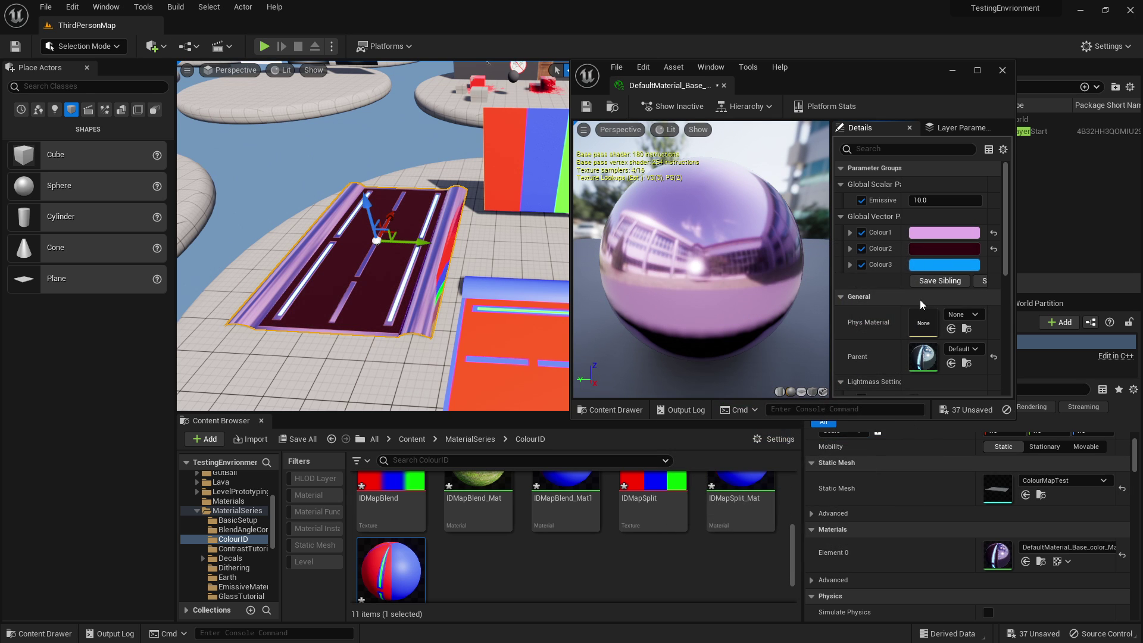
- Set the material instance's Colour3 parameter to a pale pink
{"action": "left_click", "coordinate": [935, 265]}
{"action": "left_click", "coordinate": [794, 355]}
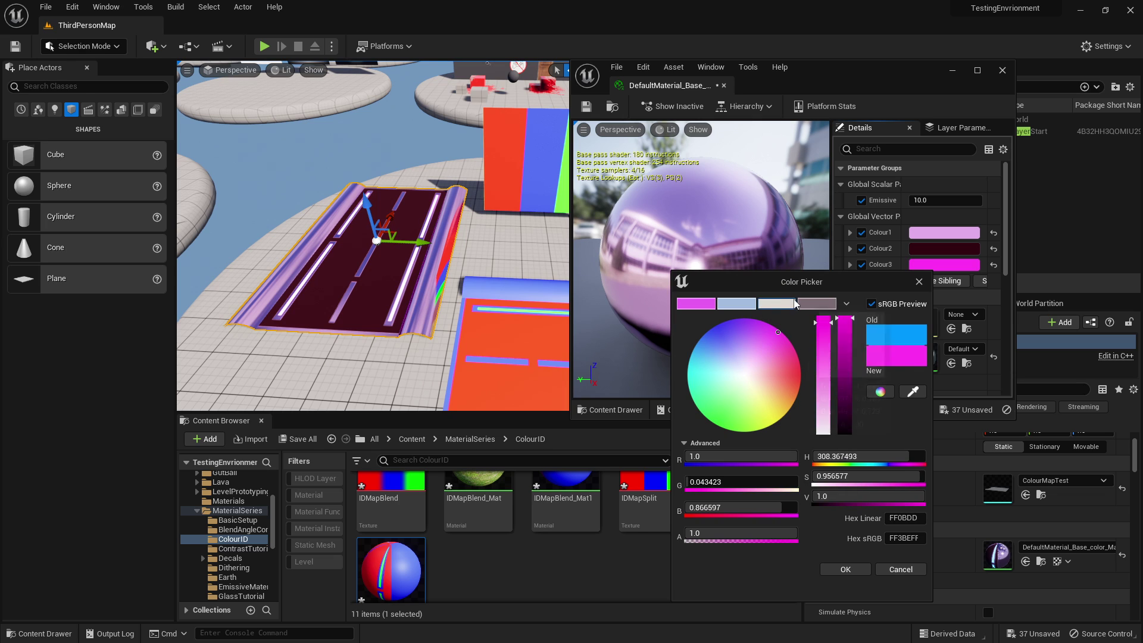
{"action": "left_click", "coordinate": [817, 304]}
{"action": "left_click", "coordinate": [702, 305]}
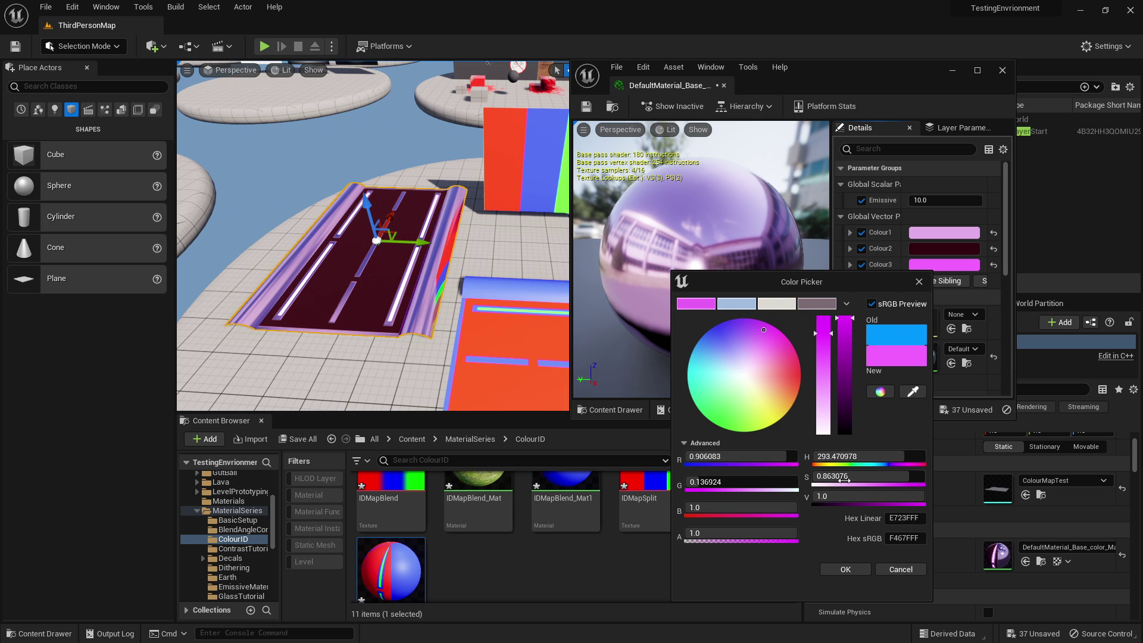
{"action": "left_click_drag", "start_coordinate": [827, 351], "coordinate": [825, 405]}
{"action": "left_click", "coordinate": [845, 569]}
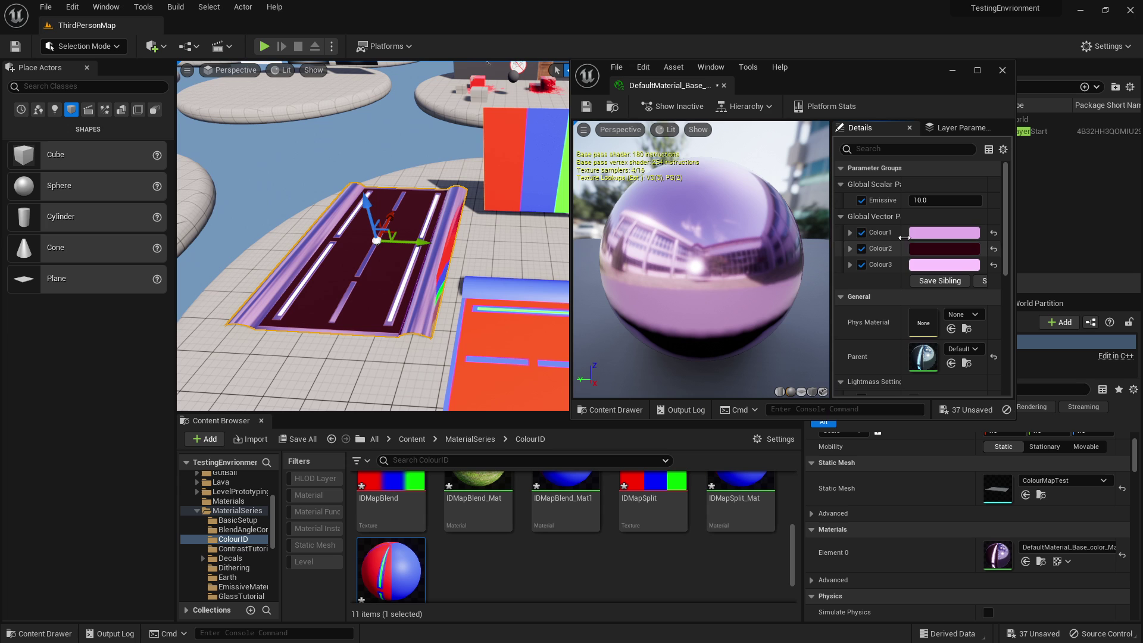
- Set the material instance's Emissive to 2 and Colour3 to vivid purple (hex sRGB D800FF), and close the instance
{"action": "left_click", "coordinate": [927, 200]}
{"action": "type", "text": "2"}
{"action": "key", "text": "Return"}
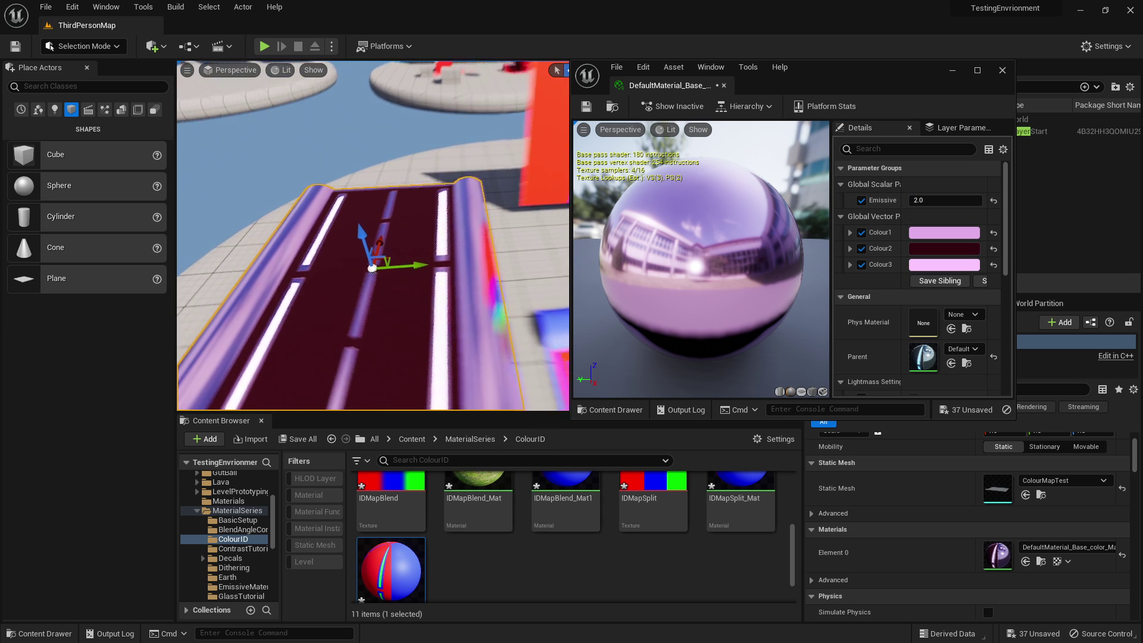
{"action": "left_click", "coordinate": [923, 265]}
{"action": "mouse_move", "coordinate": [755, 350]}
{"action": "left_mouse_down"}
{"action": "mouse_move", "coordinate": [808, 326]}
{"action": "mouse_move", "coordinate": [798, 410]}
{"action": "mouse_move", "coordinate": [678, 262]}
{"action": "mouse_move", "coordinate": [752, 314]}
{"action": "left_mouse_up"}
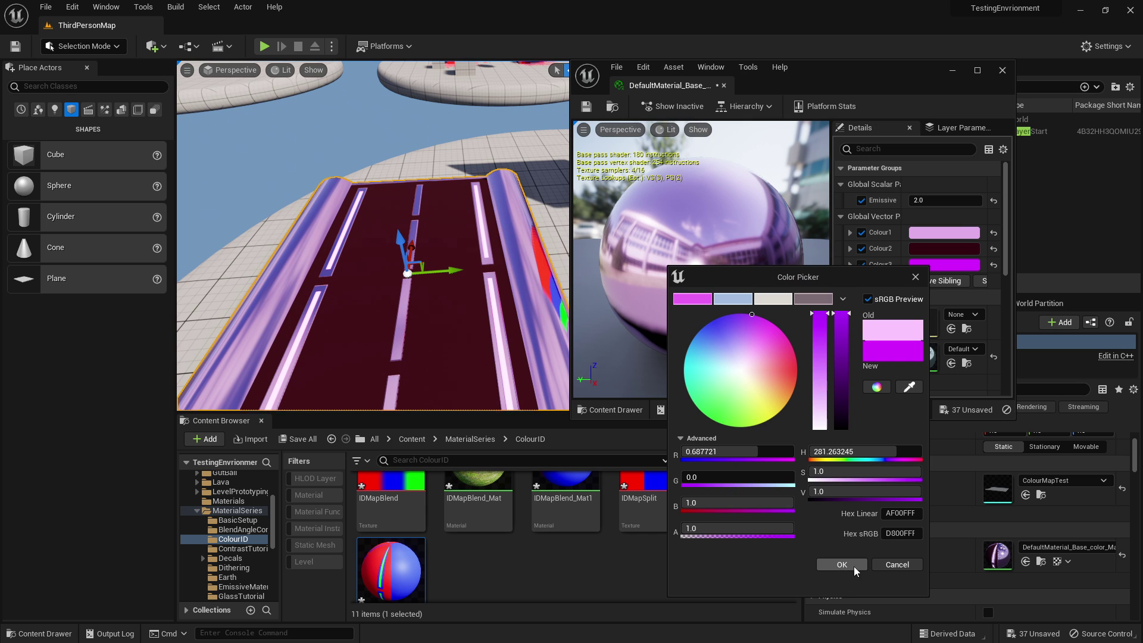
{"action": "left_click", "coordinate": [841, 564]}
{"action": "left_click", "coordinate": [1002, 70]}
- View the striped and ground-textured planes up close, select the ground-textured plane and open its IDMapBlend_Mat material
{"action": "right_click_drag", "start_coordinate": [499, 156], "coordinate": [584, 119]}
{"action": "key", "text": "w"}
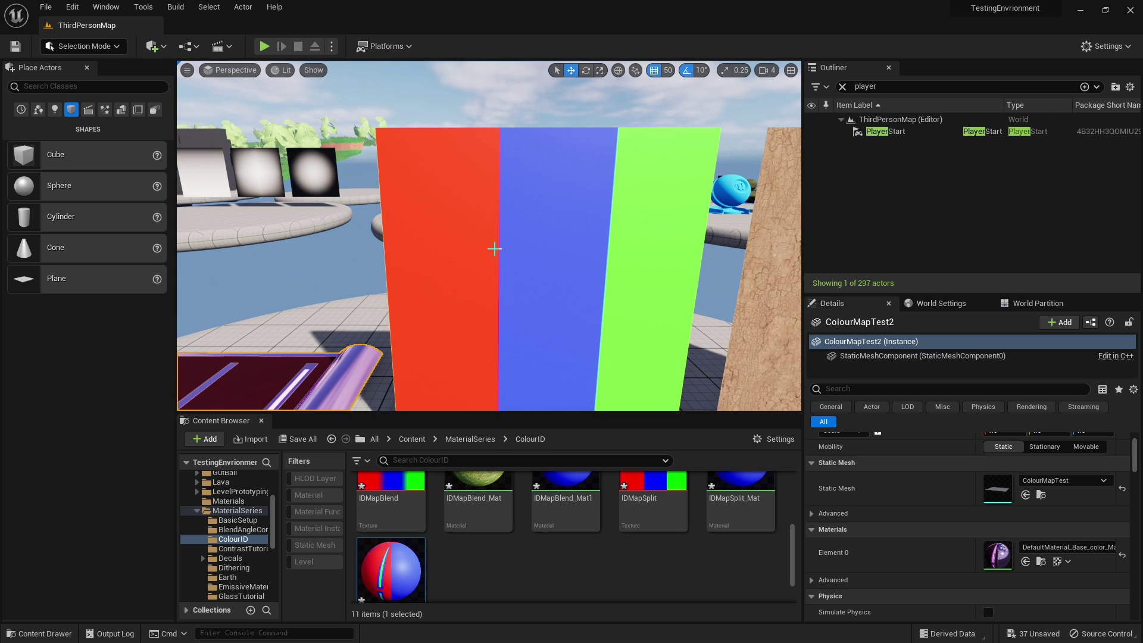
{"action": "right_click_drag", "start_coordinate": [591, 278], "coordinate": [476, 188]}
{"action": "key", "text": "d"}
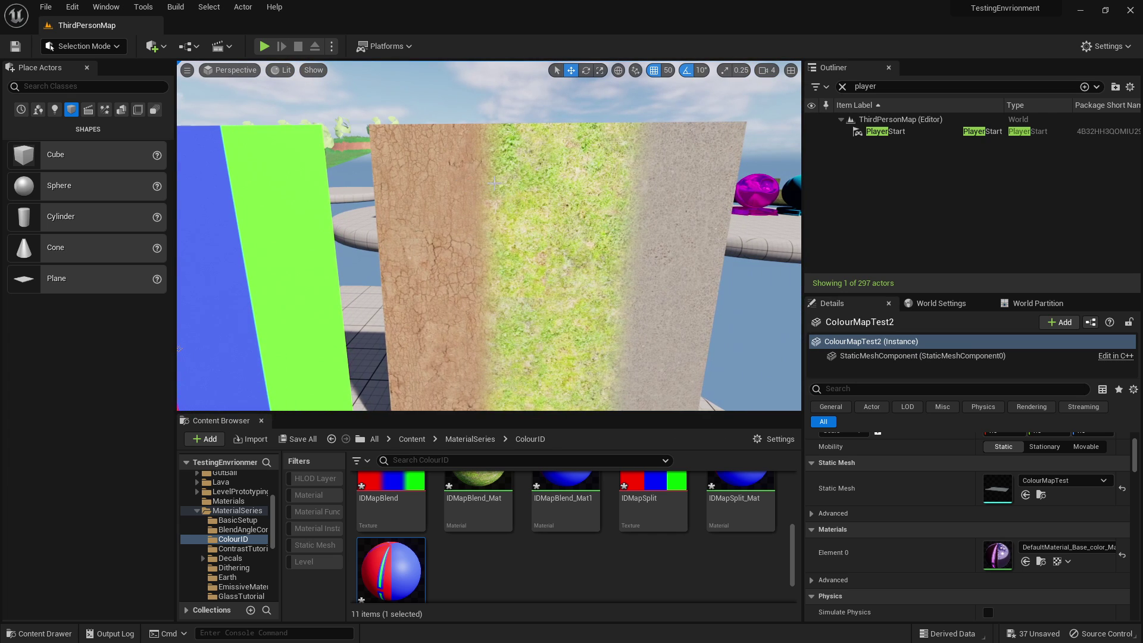
{"action": "left_click", "coordinate": [500, 190]}
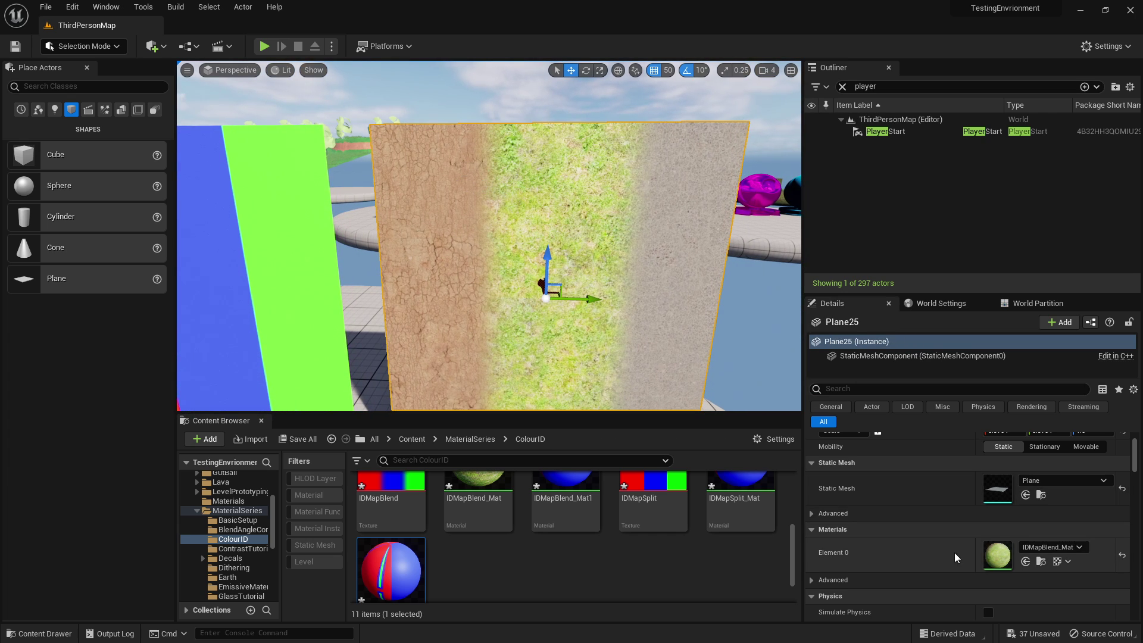
{"action": "double_click", "coordinate": [998, 554]}
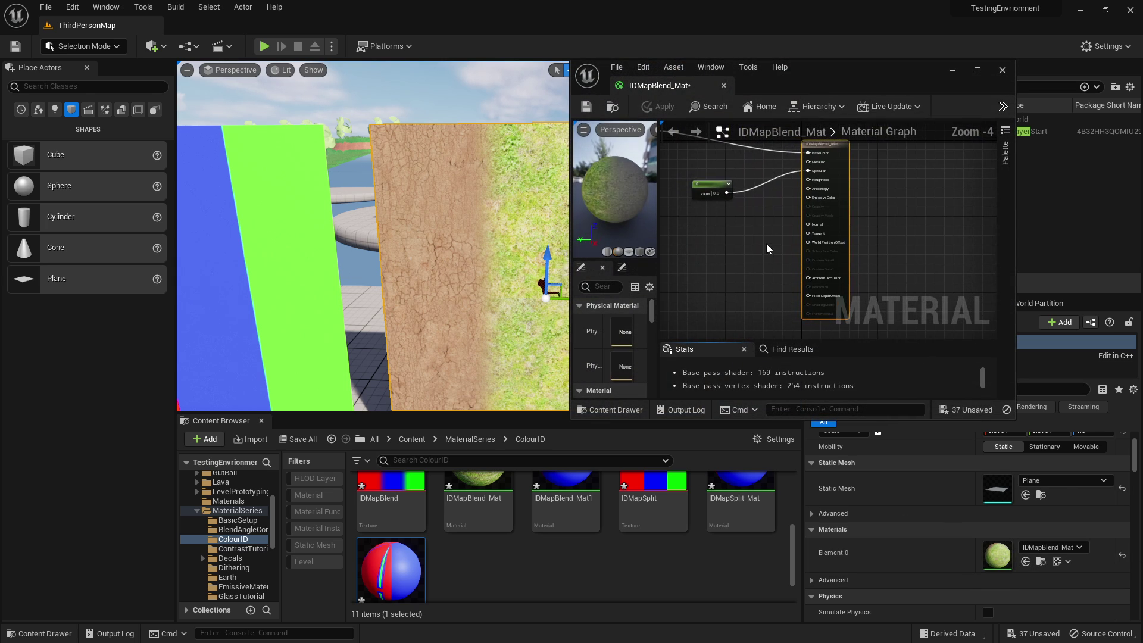
- Inspect the ID map texture sample in the material graph and open the IDMapBlend texture
{"action": "right_click_drag", "start_coordinate": [740, 331], "coordinate": [822, 189]}
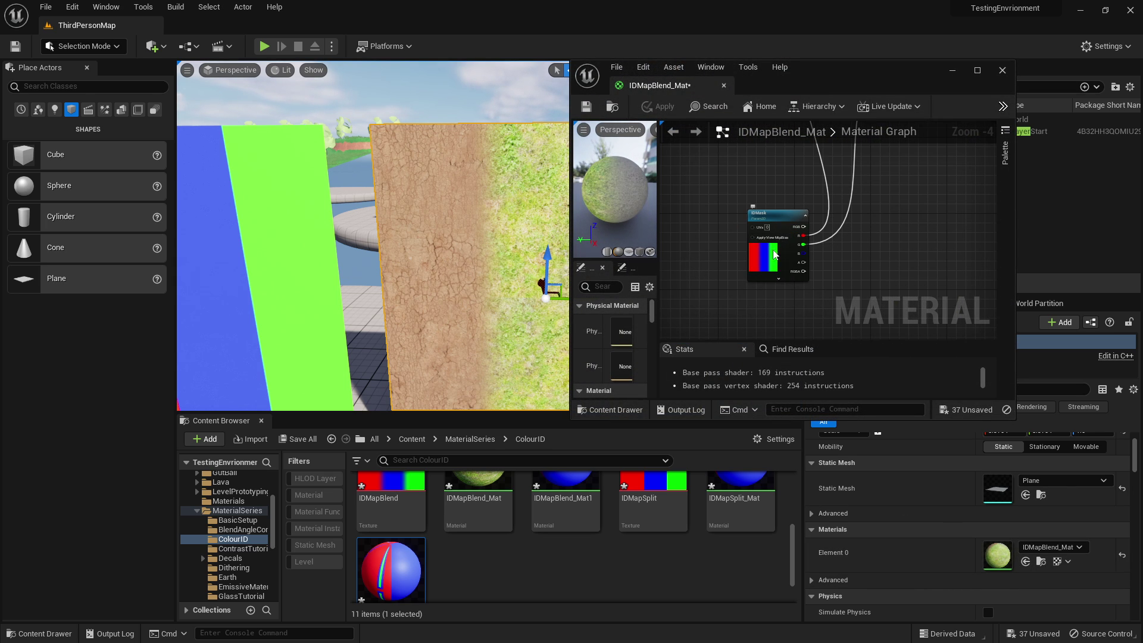
{"action": "left_click", "coordinate": [774, 252]}
{"action": "scroll", "coordinate": [627, 378], "scroll_direction": "down", "scroll_amount": 4}
{"action": "double_click", "coordinate": [391, 500]}
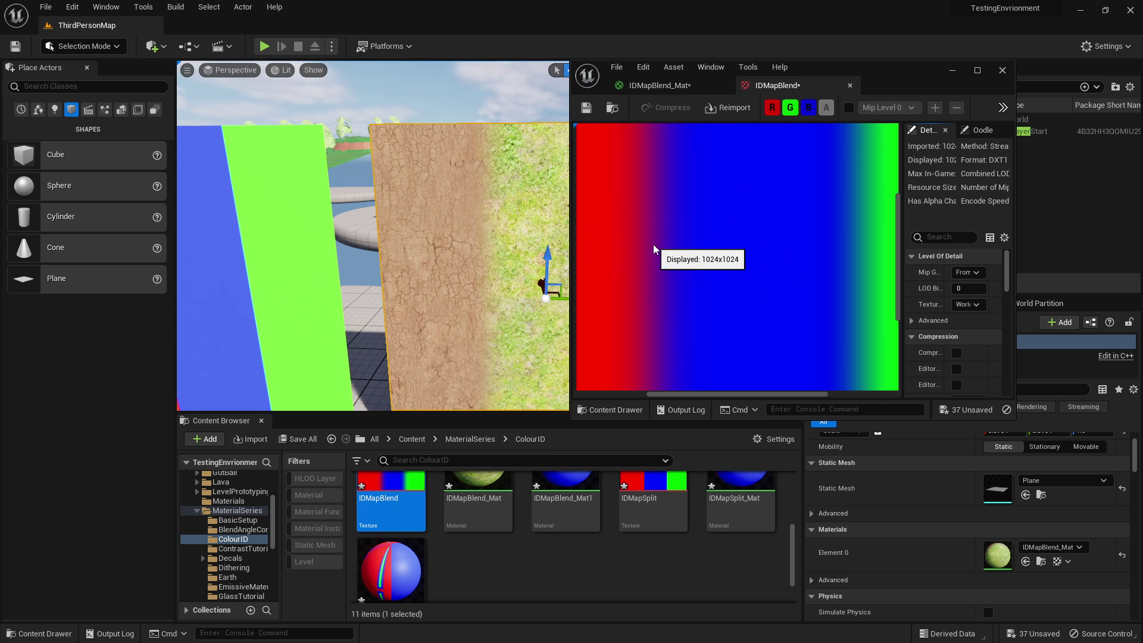
- Inspect the IDMapSplit texture, assign it to the ID mask texture sample in IDMapBlend_Mat, and close the editor
{"action": "double_click", "coordinate": [663, 489]}
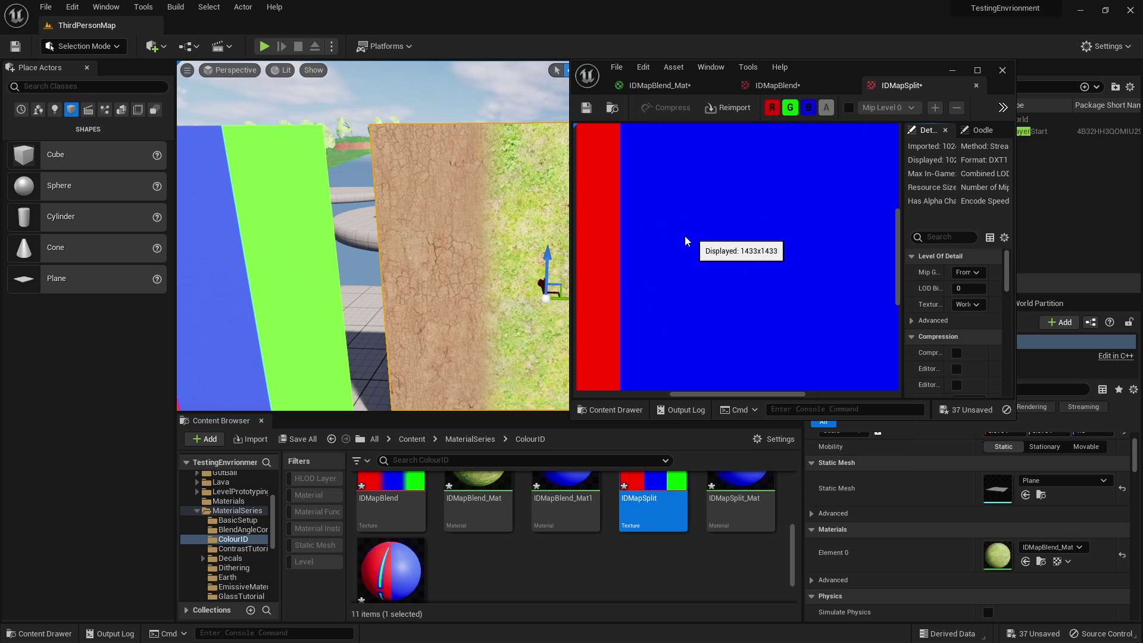
{"action": "left_click", "coordinate": [759, 87]}
{"action": "left_click", "coordinate": [684, 86]}
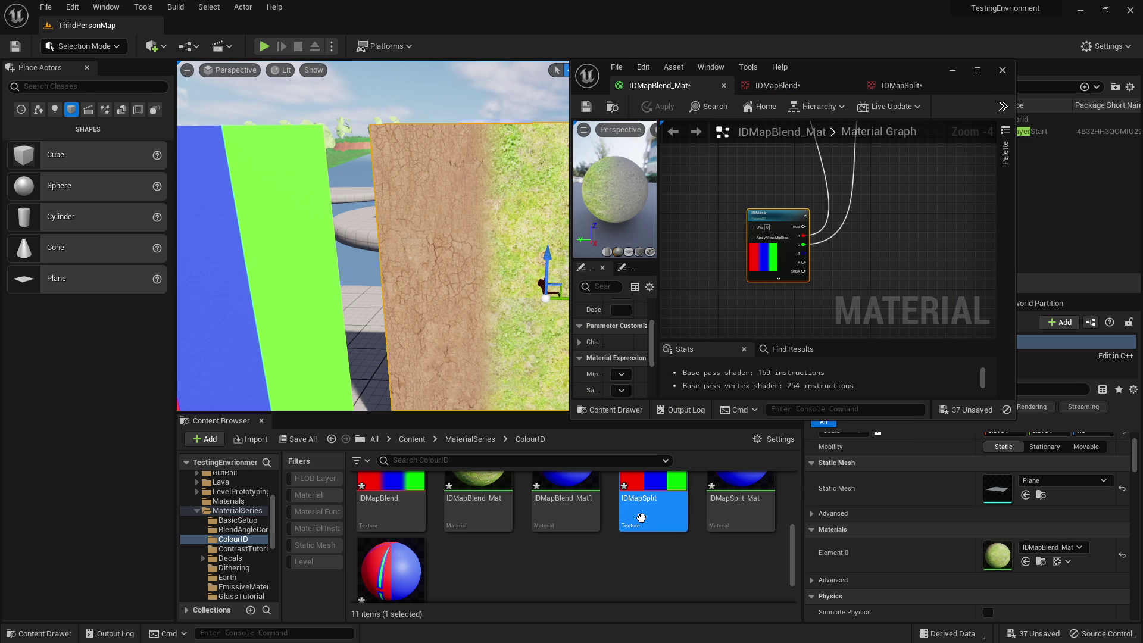
{"action": "left_click_drag", "start_coordinate": [653, 503], "coordinate": [637, 344]}
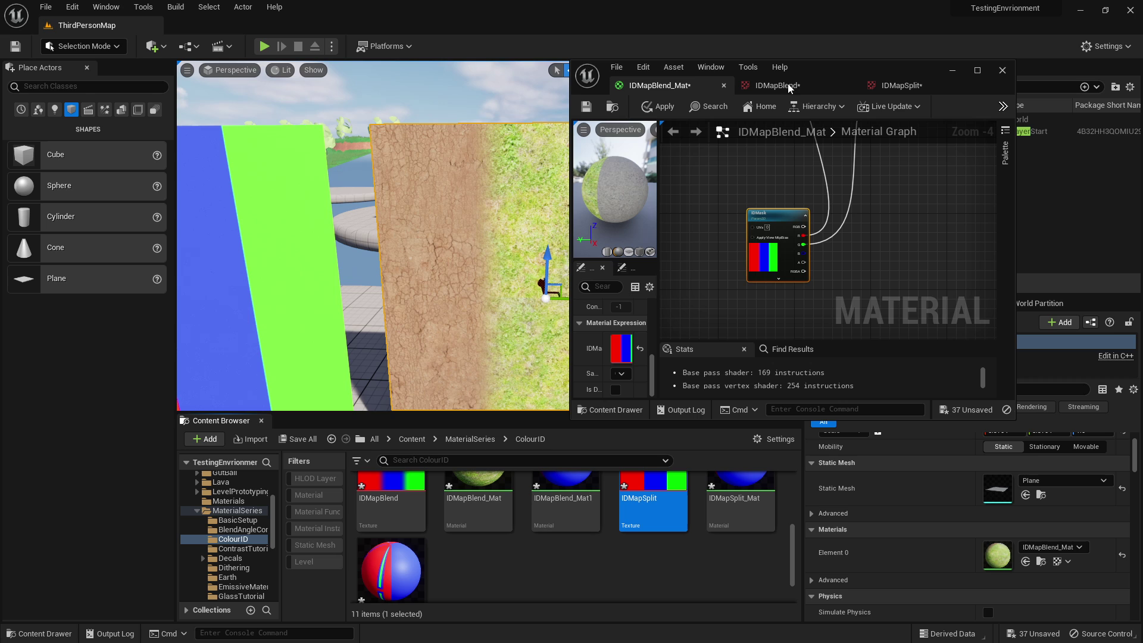
{"action": "left_click_drag", "start_coordinate": [824, 67], "coordinate": [931, 65]}
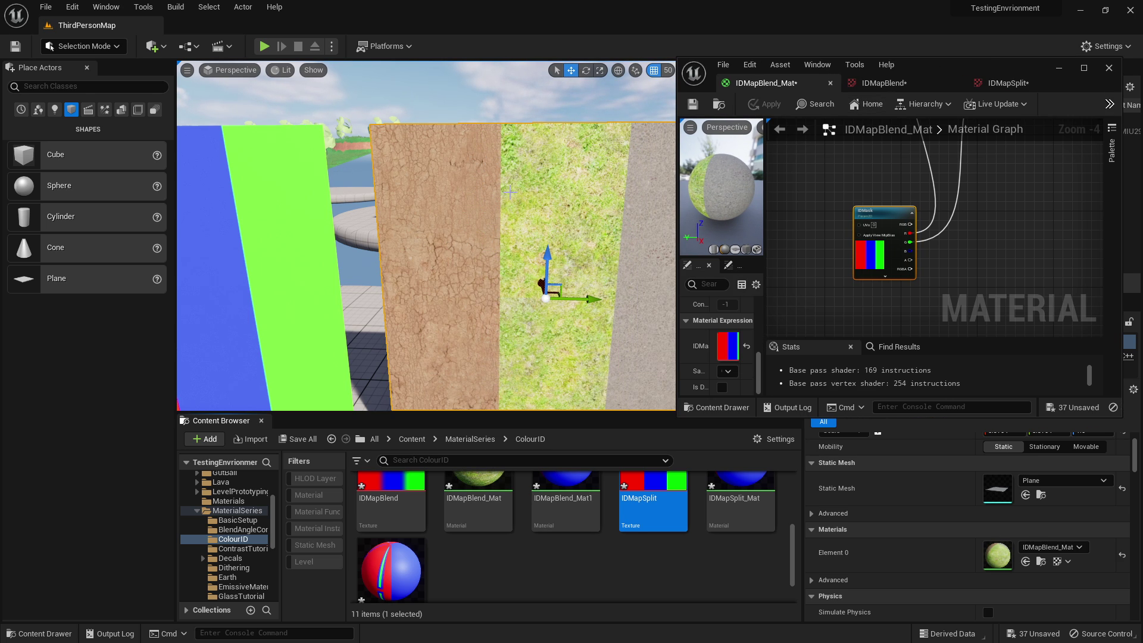
{"action": "left_click", "coordinate": [1105, 74]}
- Select the red, blue and green road mesh in the level and open its Track material maximized
{"action": "right_click_drag", "start_coordinate": [545, 204], "coordinate": [607, 280]}
{"action": "left_click", "coordinate": [545, 204]}
{"action": "left_click_drag", "start_coordinate": [545, 204], "coordinate": [732, 276], "text": "alt"}
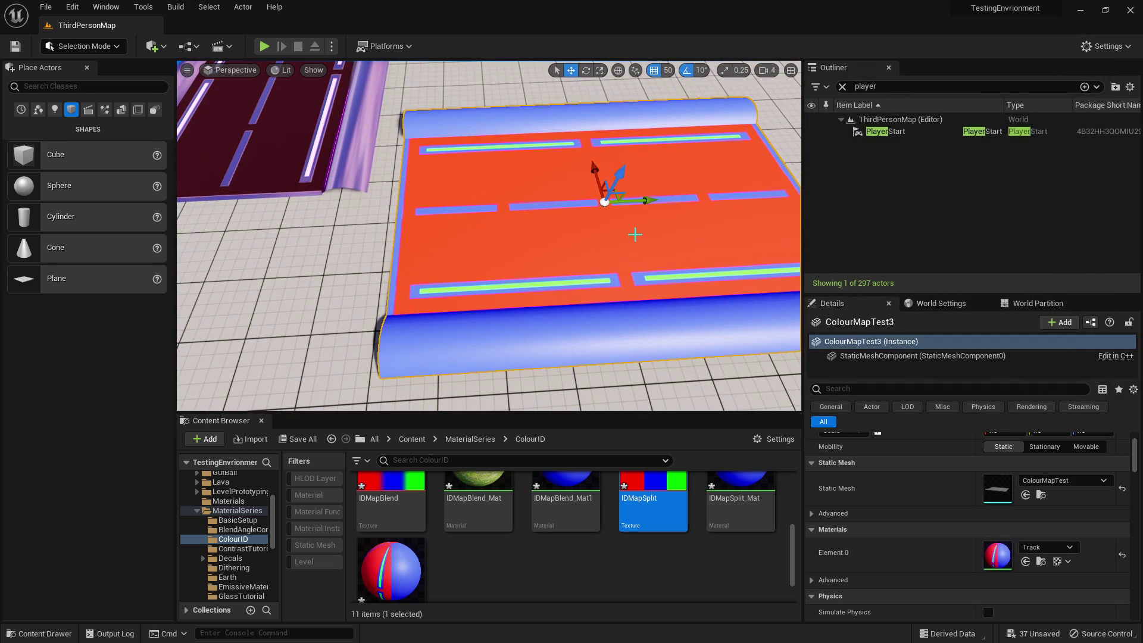
{"action": "right_click_drag", "start_coordinate": [532, 241], "coordinate": [572, 167]}
{"action": "double_click", "coordinate": [420, 581]}
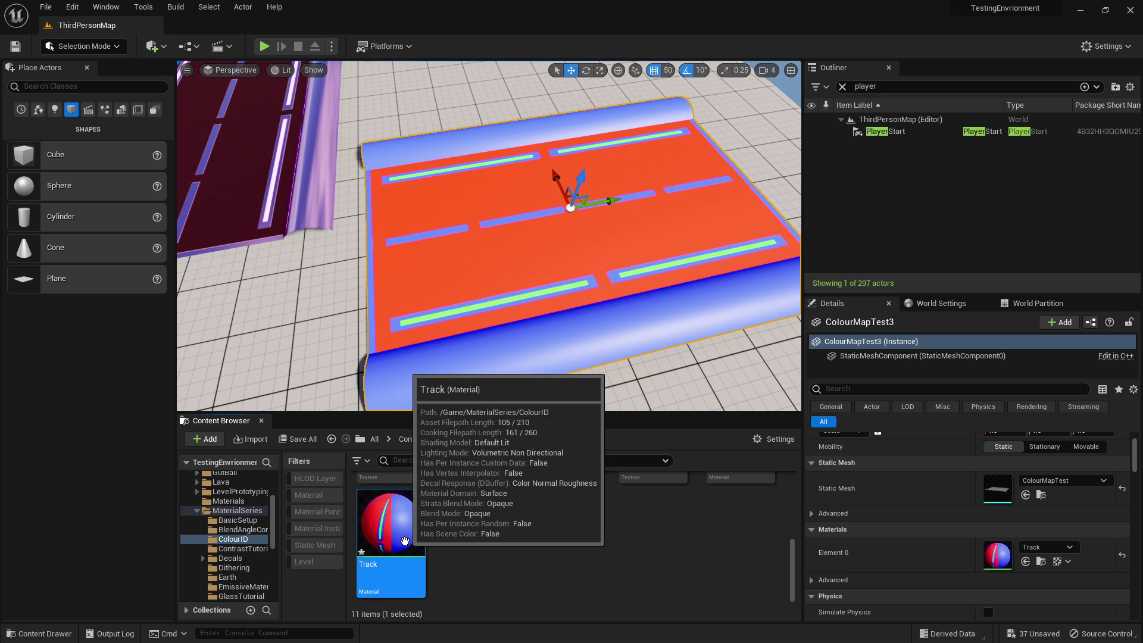
{"action": "left_click_drag", "start_coordinate": [956, 71], "coordinate": [745, 1]}
- Move the ID map Texture Sample node well away from the Track output node to make room between them
{"action": "right_click_drag", "start_coordinate": [436, 202], "coordinate": [618, 298]}
{"action": "scroll", "coordinate": [501, 226], "scroll_direction": "up", "scroll_amount": 4}
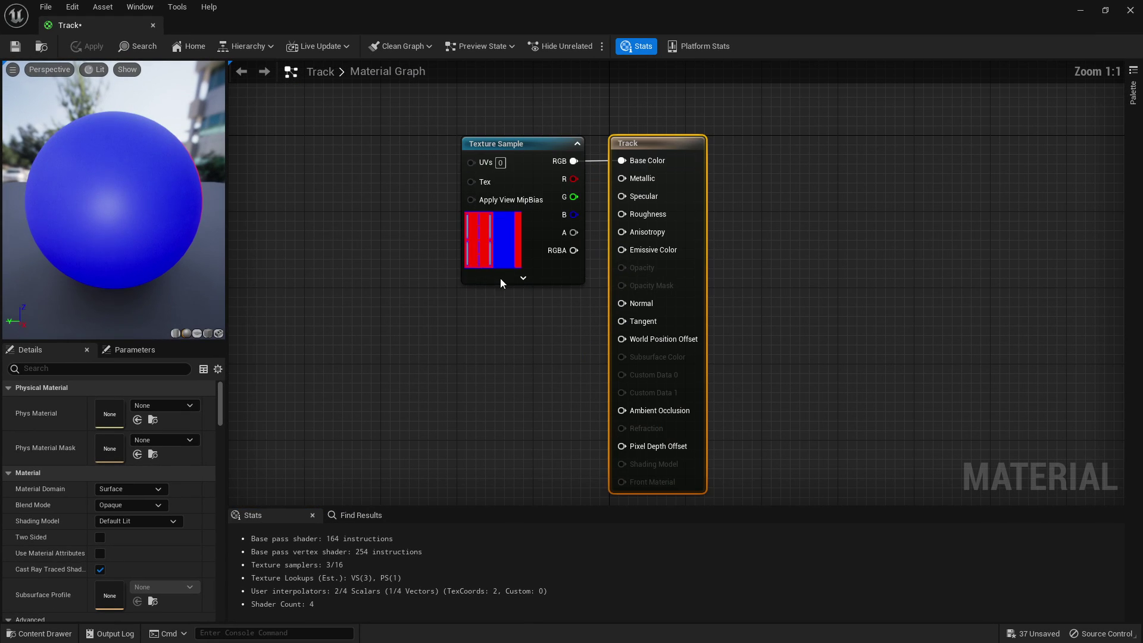
{"action": "left_click_drag", "start_coordinate": [500, 271], "coordinate": [337, 335]}
{"action": "right_click_drag", "start_coordinate": [560, 229], "coordinate": [626, 206]}
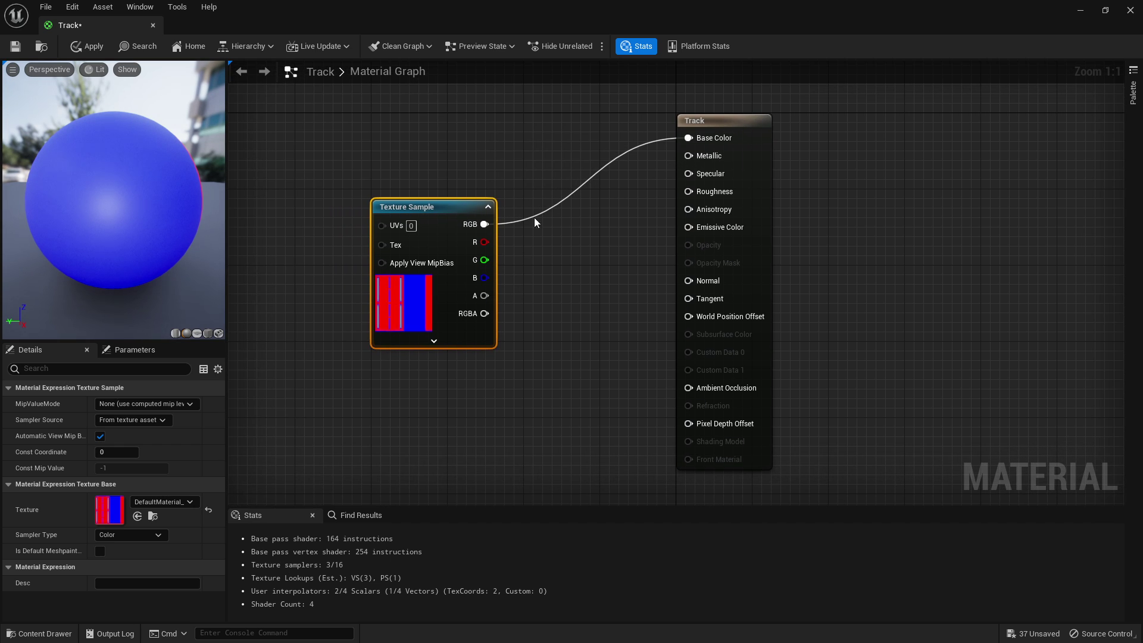
{"action": "left_click_drag", "start_coordinate": [398, 290], "coordinate": [259, 407]}
{"action": "right_click_drag", "start_coordinate": [454, 207], "coordinate": [550, 241]}
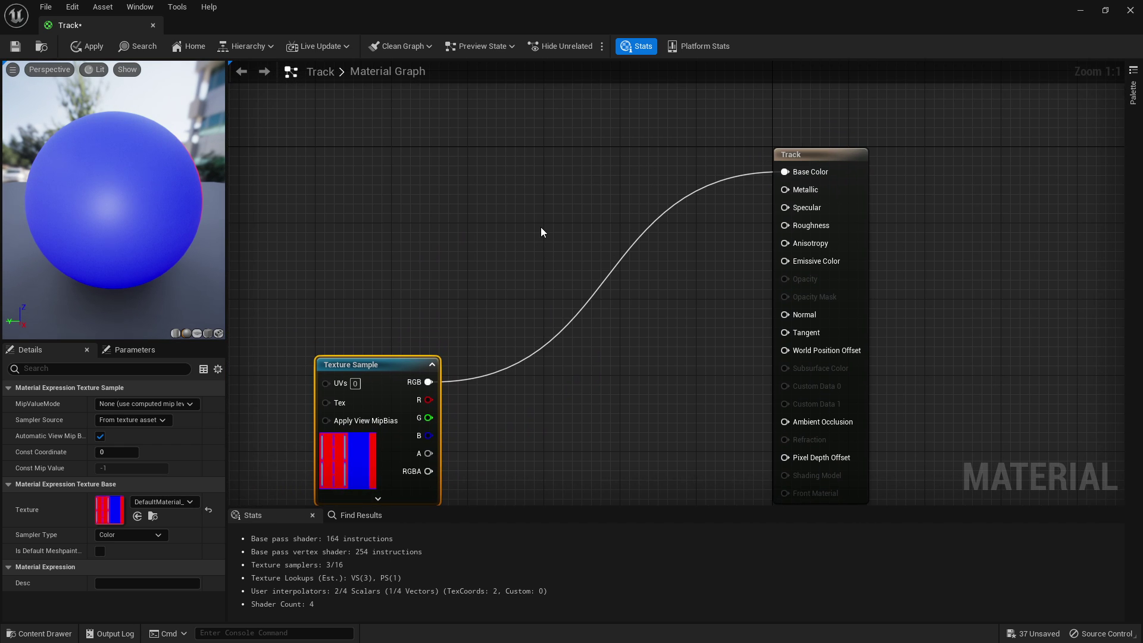
- Add two Lerp nodes between the Texture Sample and the Track output node
{"action": "key", "text": "l"}
{"action": "left_click", "coordinate": [526, 201]}
{"action": "left_click_drag", "start_coordinate": [526, 202], "coordinate": [527, 115]}
{"action": "key", "text": "l"}
{"action": "left_click", "coordinate": [612, 197]}
{"action": "left_click_drag", "start_coordinate": [644, 205], "coordinate": [635, 215]}
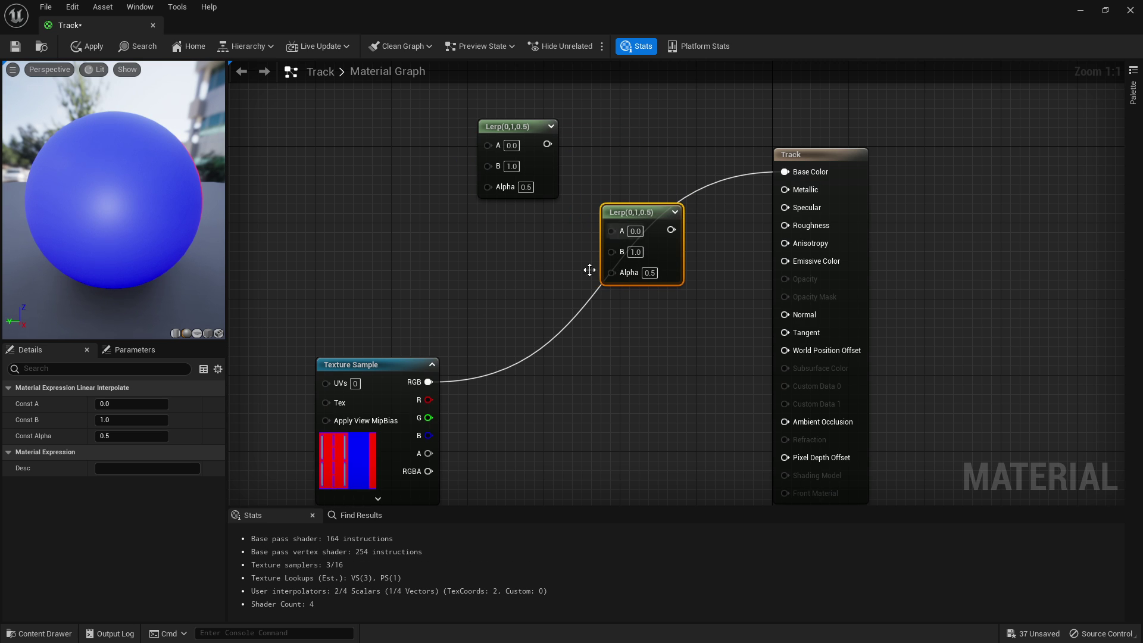
{"action": "right_click_drag", "start_coordinate": [589, 266], "coordinate": [672, 254]}
- Connect the texture's R and G outputs to the first and second Lerp Alphas, chaining the Lerps through A into Base Color
{"action": "left_click_drag", "start_coordinate": [501, 354], "coordinate": [398, 364]}
{"action": "left_click_drag", "start_coordinate": [284, 262], "coordinate": [517, 474]}
{"action": "right_click_drag", "start_coordinate": [501, 315], "coordinate": [495, 324]}
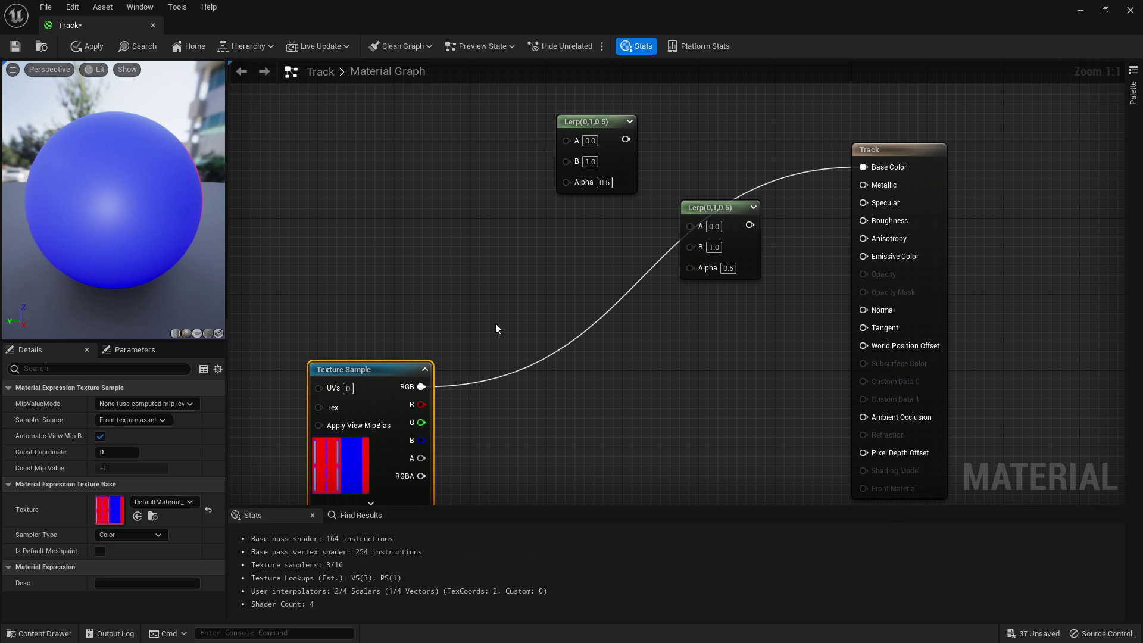
{"action": "left_click_drag", "start_coordinate": [419, 404], "coordinate": [573, 184]}
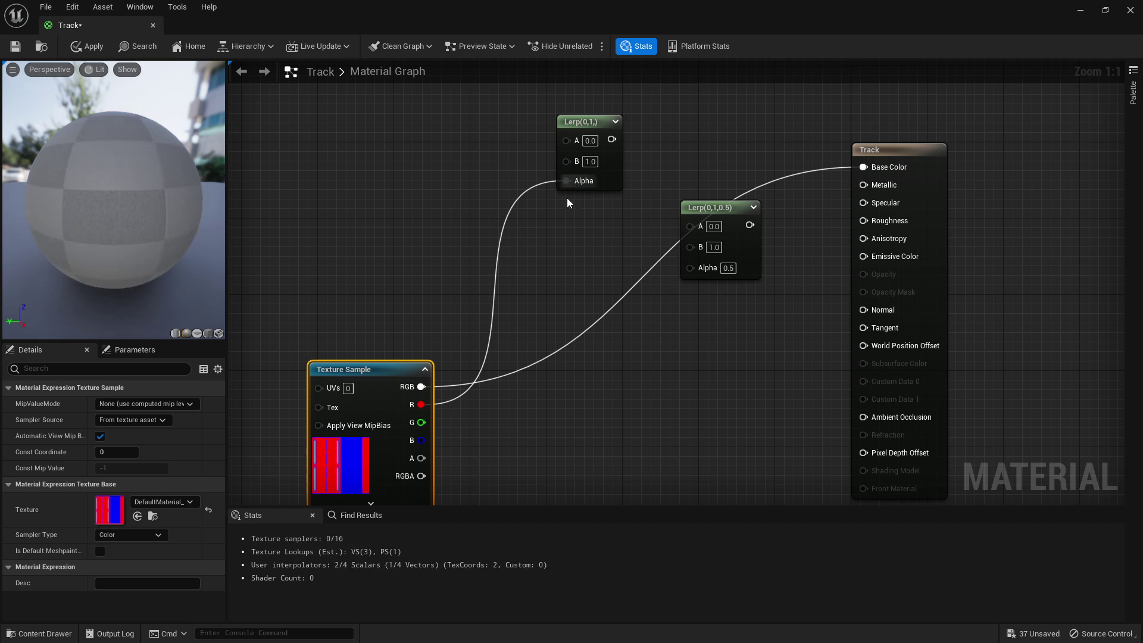
{"action": "left_click_drag", "start_coordinate": [421, 422], "coordinate": [866, 167]}
{"action": "right_click_drag", "start_coordinate": [520, 179], "coordinate": [556, 192]}
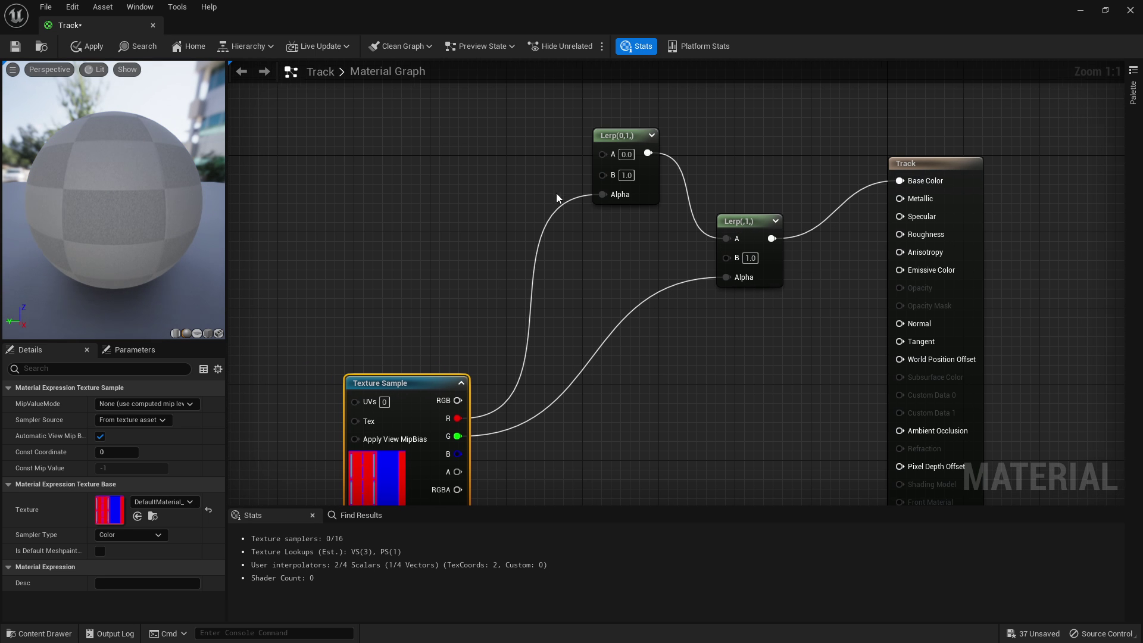
- Add three Constant3Vector colour nodes beside the Lerp nodes
{"action": "left_click", "coordinate": [606, 149]}
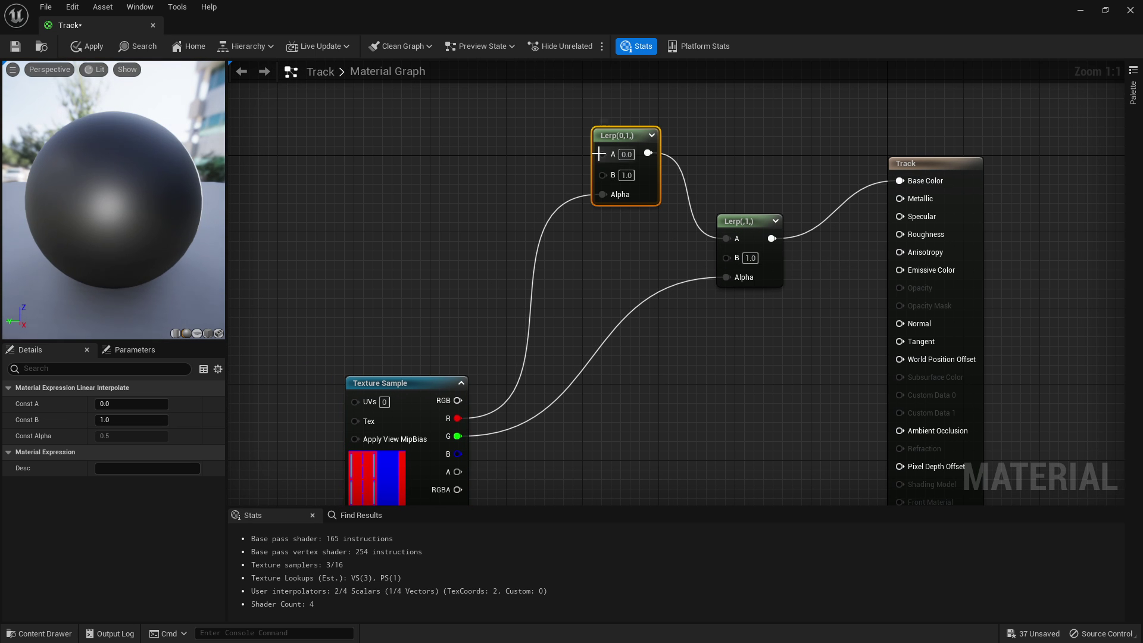
{"action": "right_click_drag", "start_coordinate": [331, 229], "coordinate": [479, 232]}
{"action": "key", "text": "3"}
{"action": "left_click", "coordinate": [499, 167]}
{"action": "left_click", "coordinate": [470, 315]}
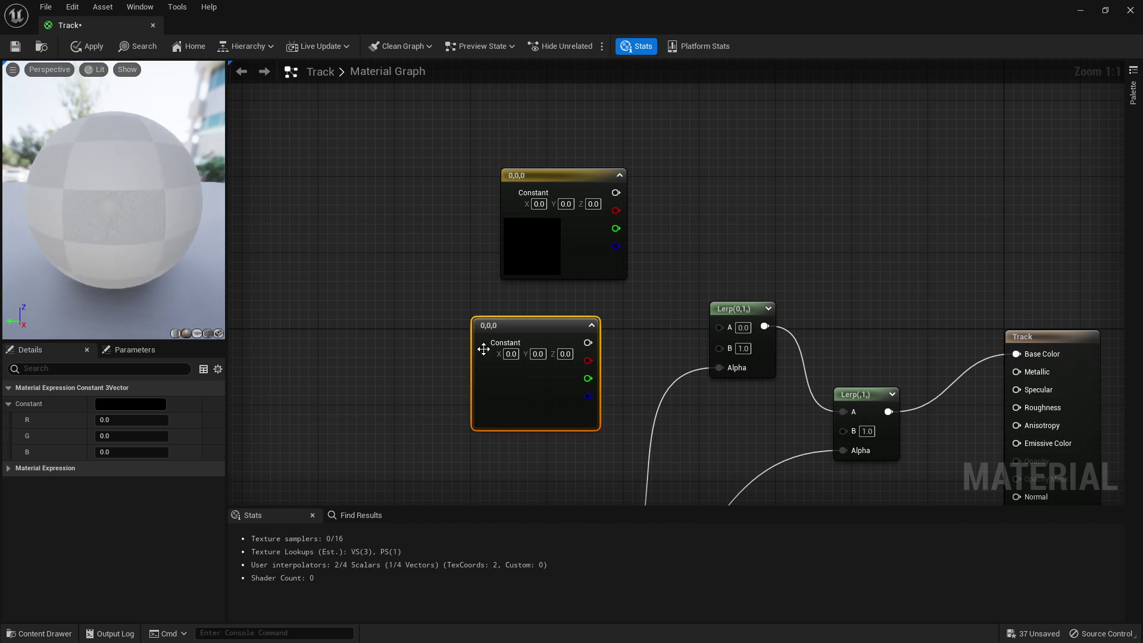
{"action": "right_click_drag", "start_coordinate": [497, 490], "coordinate": [497, 359]}
{"action": "key", "text": "3"}
{"action": "left_click", "coordinate": [497, 358]}
- Arrange the first two Constant3Vector nodes in a vertical stack ahead of the Lerp nodes
{"action": "right_click_drag", "start_coordinate": [511, 248], "coordinate": [535, 393]}
{"action": "left_click_drag", "start_coordinate": [587, 265], "coordinate": [546, 167]}
{"action": "left_click_drag", "start_coordinate": [548, 359], "coordinate": [529, 220]}
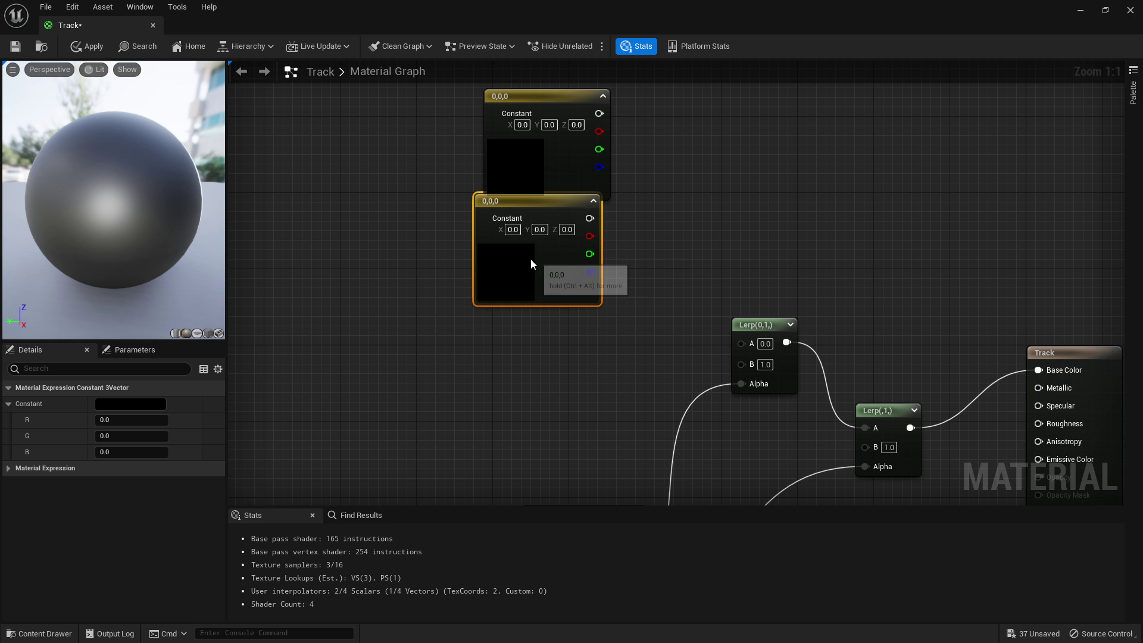
{"action": "left_click_drag", "start_coordinate": [548, 285], "coordinate": [549, 322]}
{"action": "right_click_drag", "start_coordinate": [619, 339], "coordinate": [609, 246]}
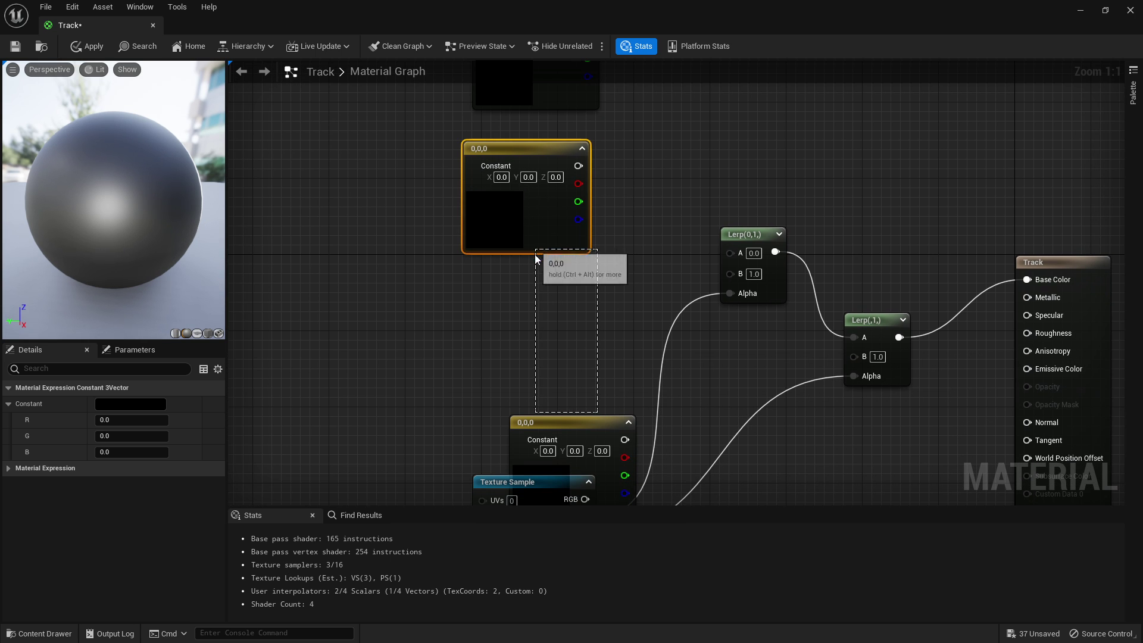
- Stack the third constant below the others and connect the three to the first Lerp's A and B and the second Lerp's B
{"action": "left_click_drag", "start_coordinate": [582, 424], "coordinate": [854, 357]}
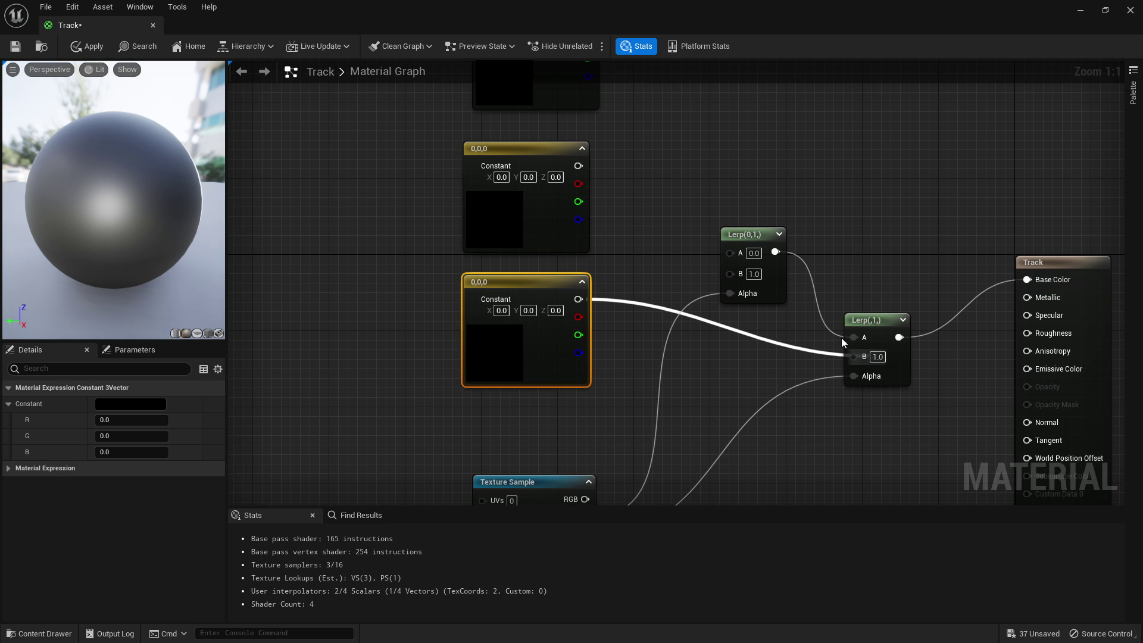
{"action": "left_click", "coordinate": [585, 172]}
{"action": "left_click_drag", "start_coordinate": [578, 165], "coordinate": [730, 274]}
{"action": "right_click_drag", "start_coordinate": [709, 241], "coordinate": [685, 368]}
{"action": "left_click_drag", "start_coordinate": [564, 151], "coordinate": [706, 380]}
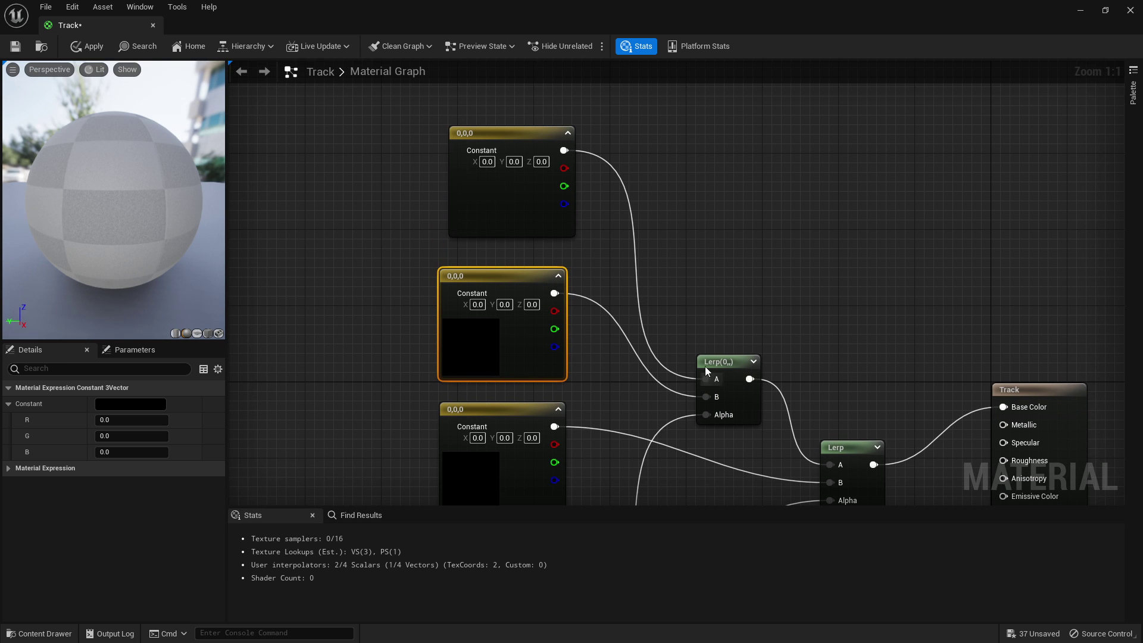
- Convert the uppermost colour constant into a parameter named Colour1
{"action": "right_click_drag", "start_coordinate": [705, 366], "coordinate": [713, 354]}
{"action": "right_click", "coordinate": [507, 204]}
{"action": "left_click", "coordinate": [537, 228]}
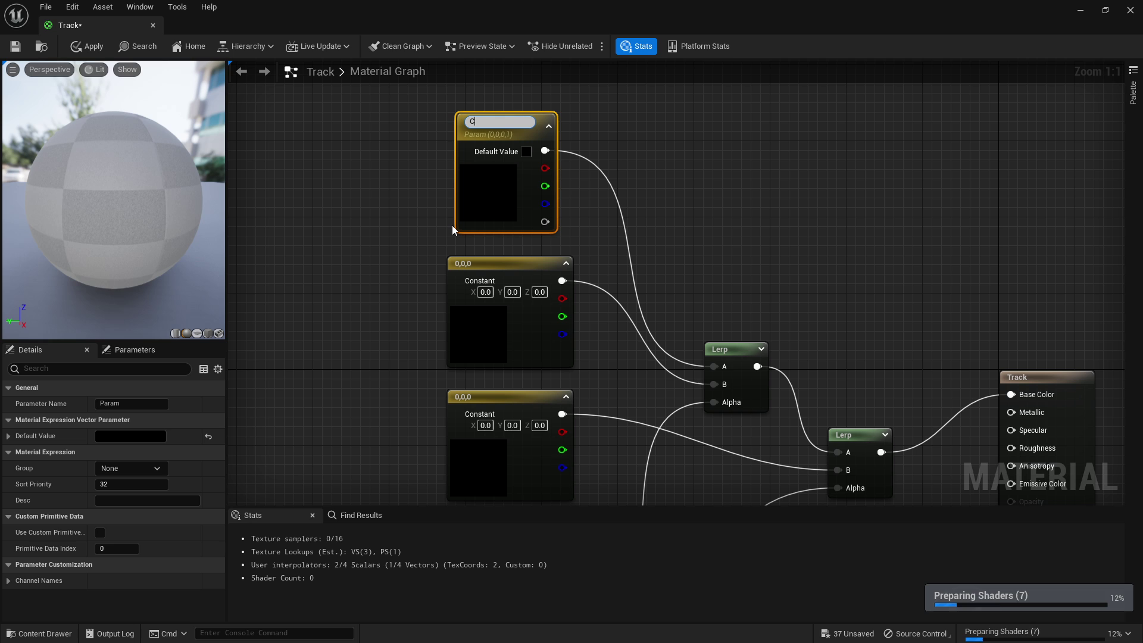
{"action": "type", "text": "olour1"}
{"action": "key", "text": "Return"}
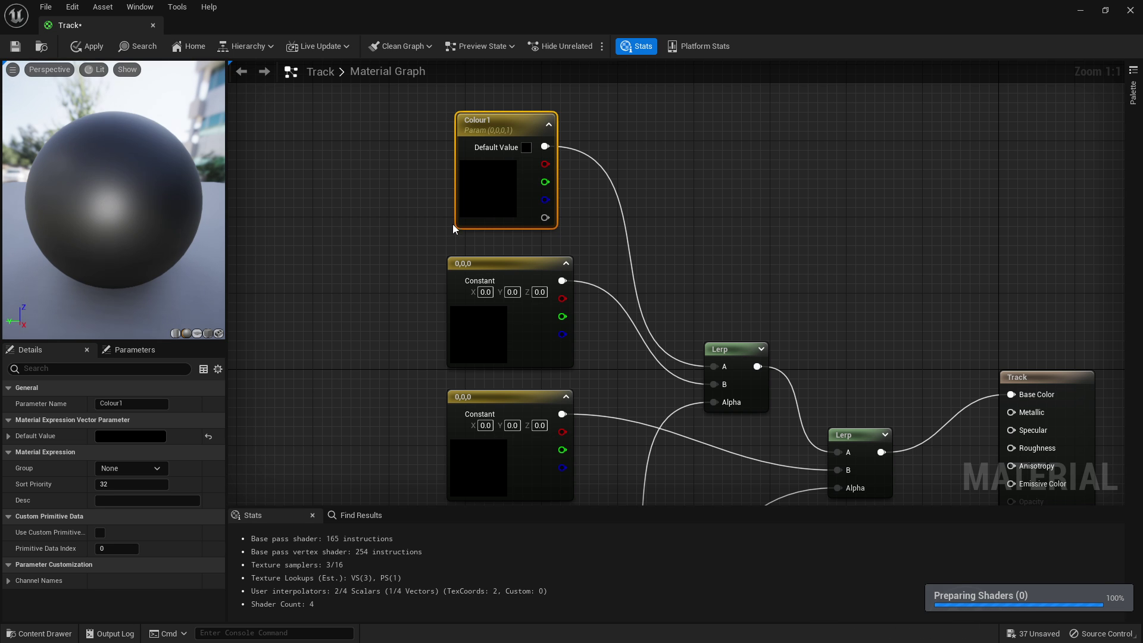
- Convert the middle colour constant into a parameter named Colour2
{"action": "right_click_drag", "start_coordinate": [453, 224], "coordinate": [451, 231]}
{"action": "right_click", "coordinate": [560, 312]}
{"action": "left_click", "coordinate": [587, 343]}
{"action": "type", "text": "C"}
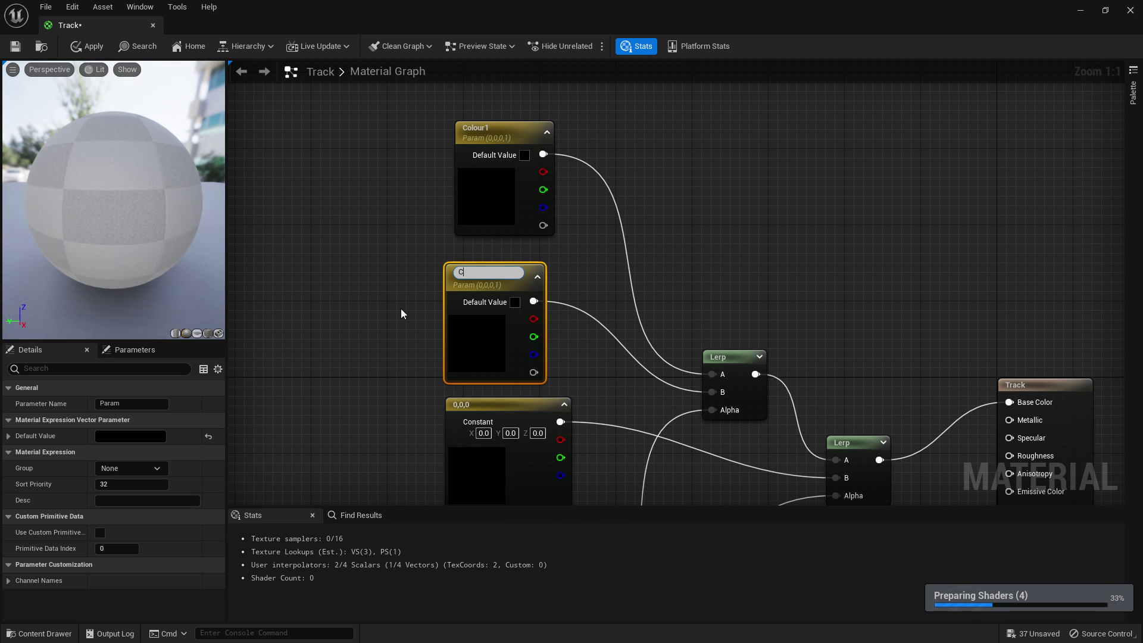
{"action": "type", "text": "olour2"}
{"action": "key", "text": "Return"}
- Convert the lowest colour constant into a parameter named Colour3
{"action": "right_click_drag", "start_coordinate": [469, 459], "coordinate": [471, 449]}
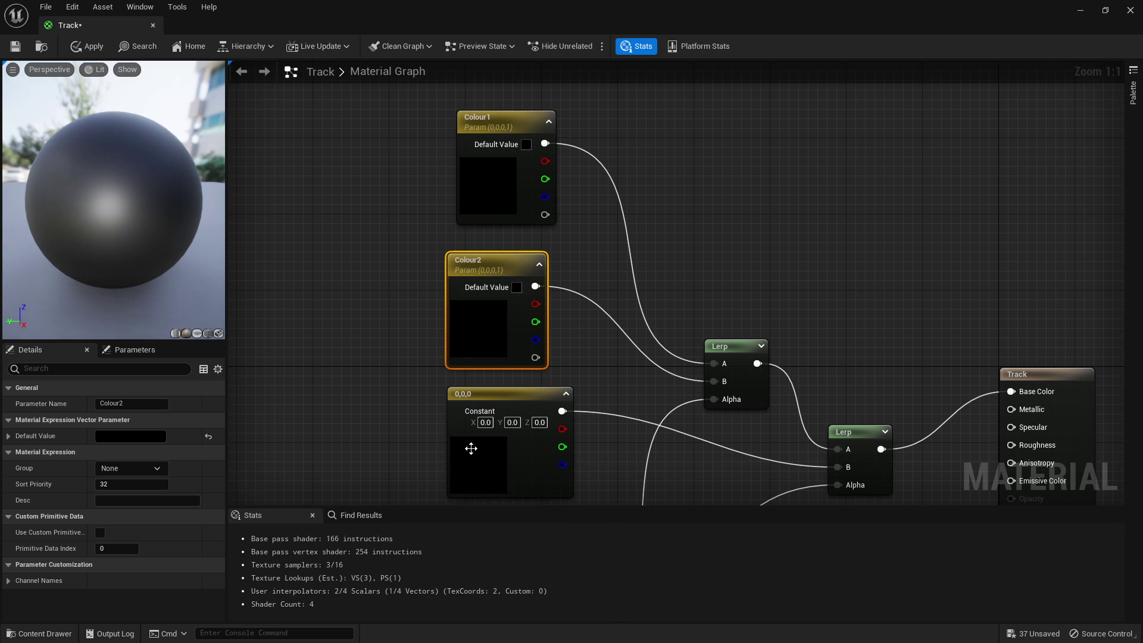
{"action": "right_click", "coordinate": [471, 448]}
{"action": "left_click", "coordinate": [551, 251]}
{"action": "type", "text": "Colour"}
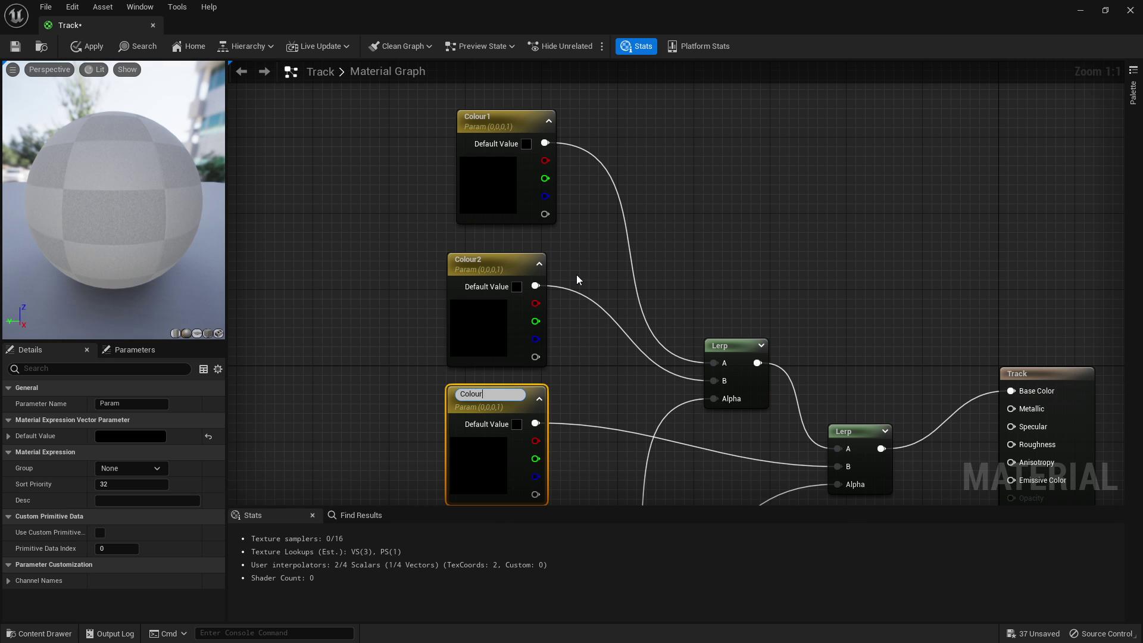
{"action": "type", "text": "3"}
{"action": "key", "text": "Return"}
- Set Colour1's default value to bright blue, with red 0, green 0.452684 and blue 1
{"action": "right_click_drag", "start_coordinate": [601, 499], "coordinate": [606, 328]}
{"action": "right_click_drag", "start_coordinate": [539, 250], "coordinate": [539, 425]}
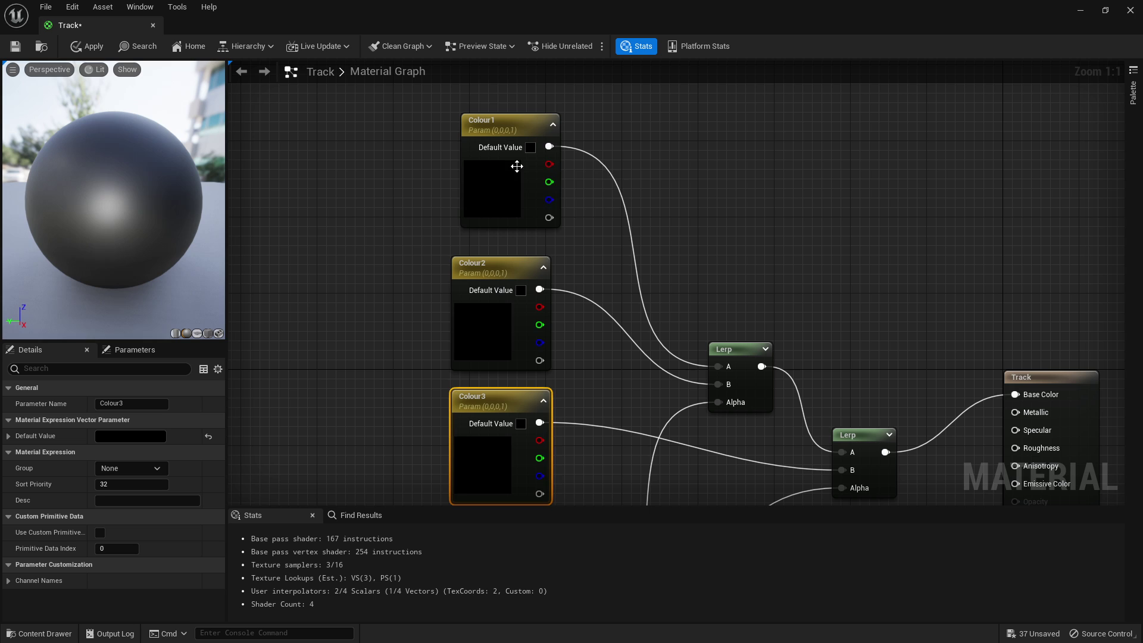
{"action": "left_click", "coordinate": [516, 166]}
{"action": "left_click", "coordinate": [149, 436]}
{"action": "left_click", "coordinate": [168, 397]}
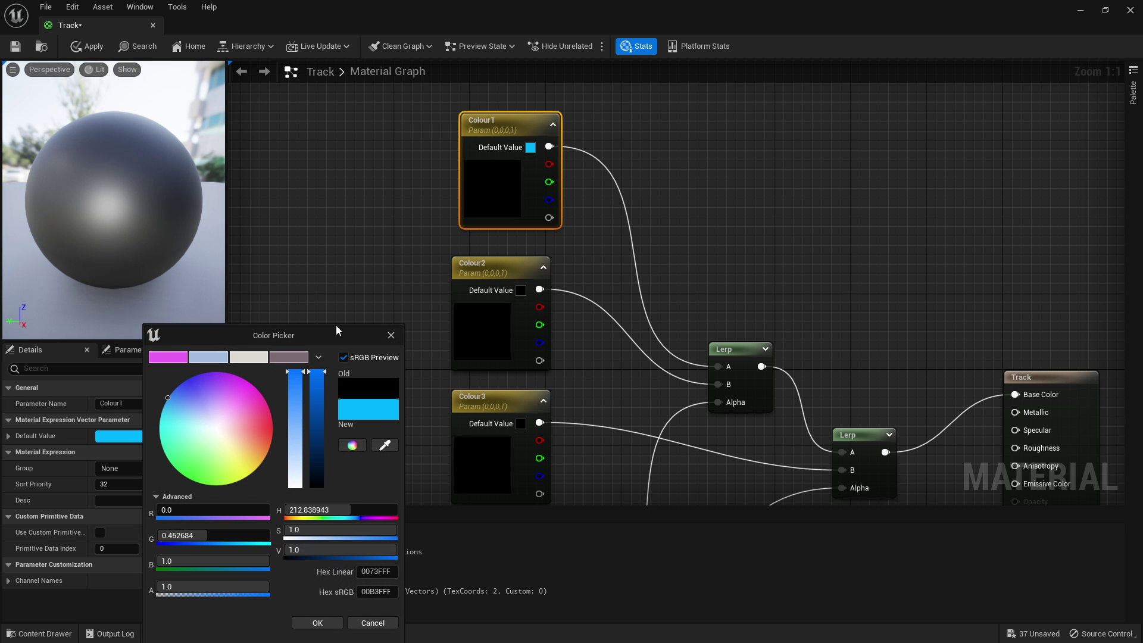
{"action": "left_click", "coordinate": [318, 623]}
- Set Colour2's default value to hot pink (1, 0, 0.358)
{"action": "left_click", "coordinate": [494, 267]}
{"action": "left_click", "coordinate": [137, 436]}
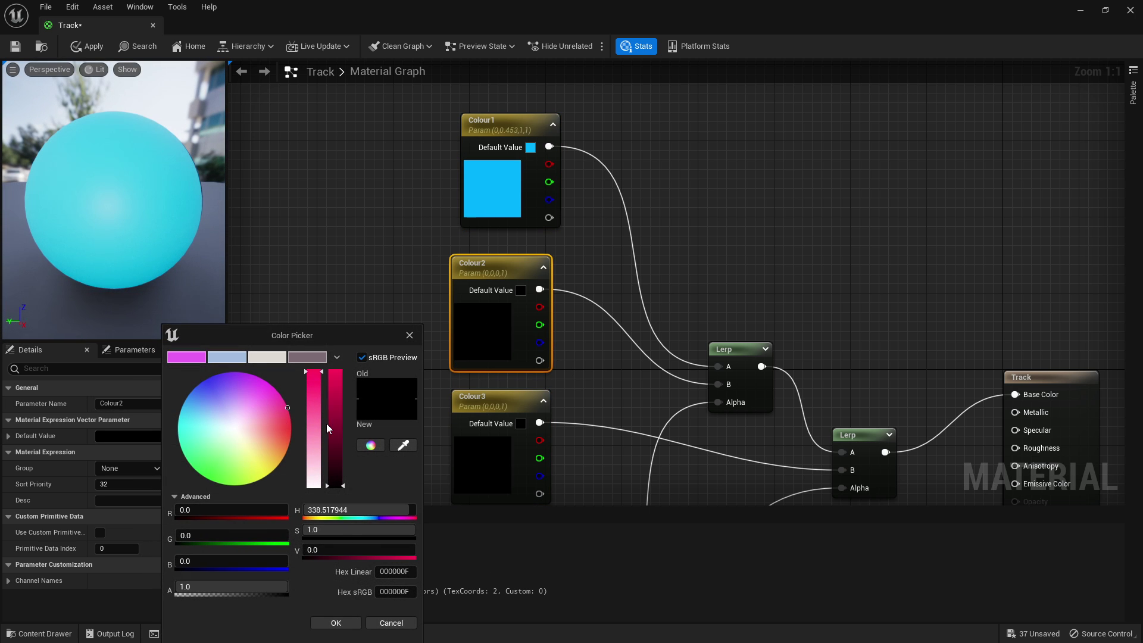
{"action": "left_click_drag", "start_coordinate": [331, 415], "coordinate": [331, 370]}
{"action": "left_click", "coordinate": [336, 623]}
- Set Colour3's default value to bright green (0, 1, 0.0417)
{"action": "left_click", "coordinate": [494, 399]}
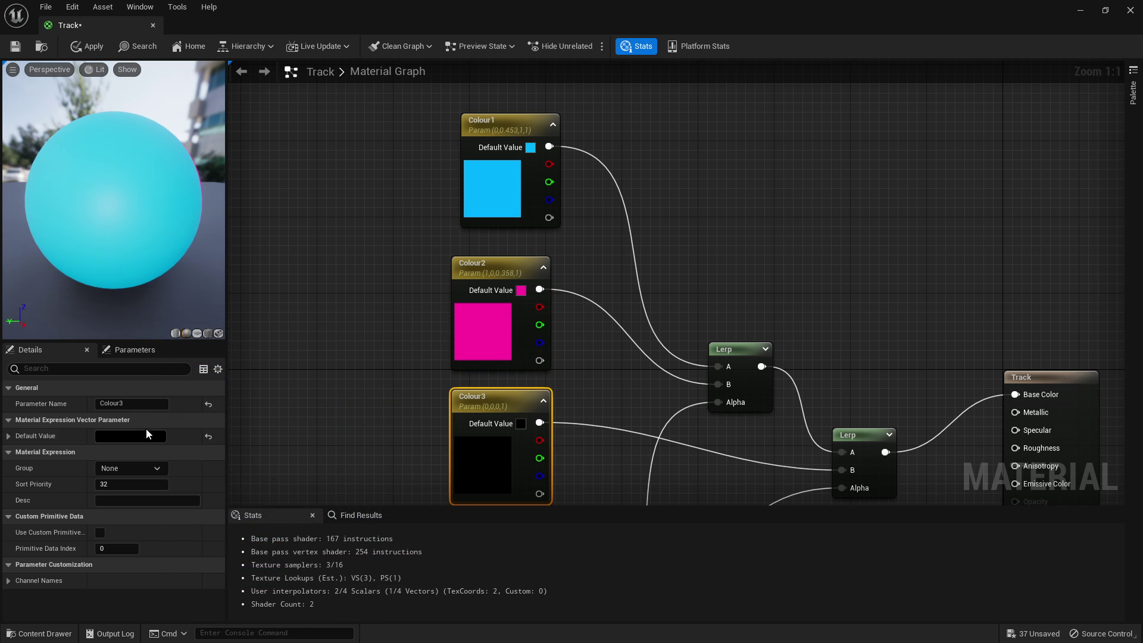
{"action": "left_click", "coordinate": [143, 436]}
{"action": "left_click_drag", "start_coordinate": [228, 433], "coordinate": [189, 480]}
{"action": "left_click_drag", "start_coordinate": [321, 453], "coordinate": [321, 367]}
{"action": "left_click", "coordinate": [316, 622]}
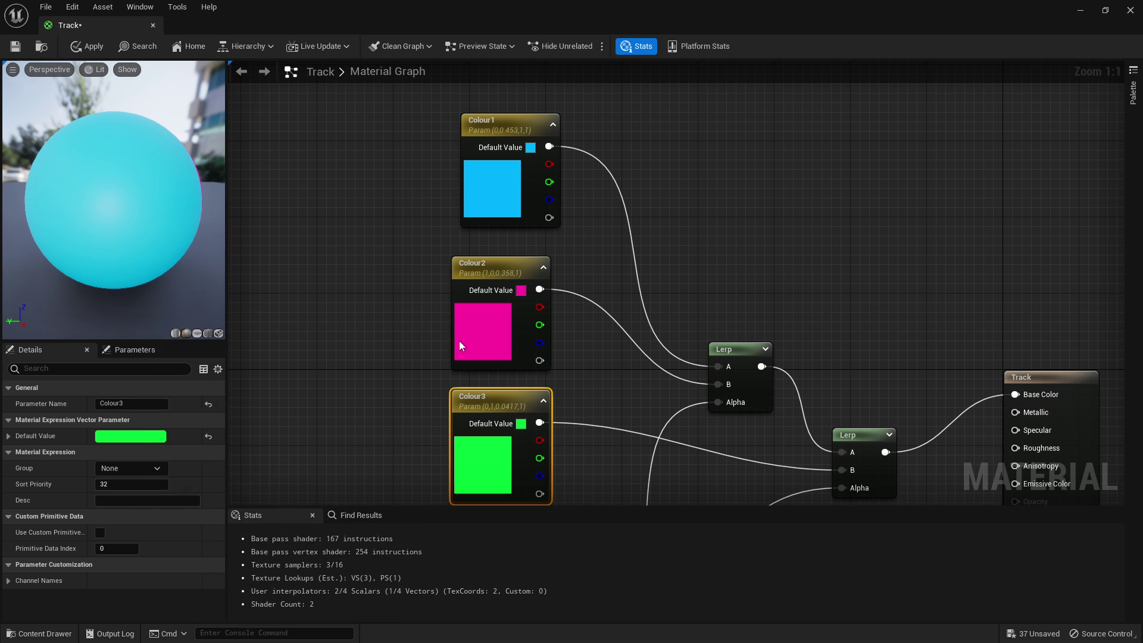
- Preview the Track material on a plane up close and save the material
{"action": "left_click", "coordinate": [464, 302]}
{"action": "right_click_drag", "start_coordinate": [714, 443], "coordinate": [567, 249]}
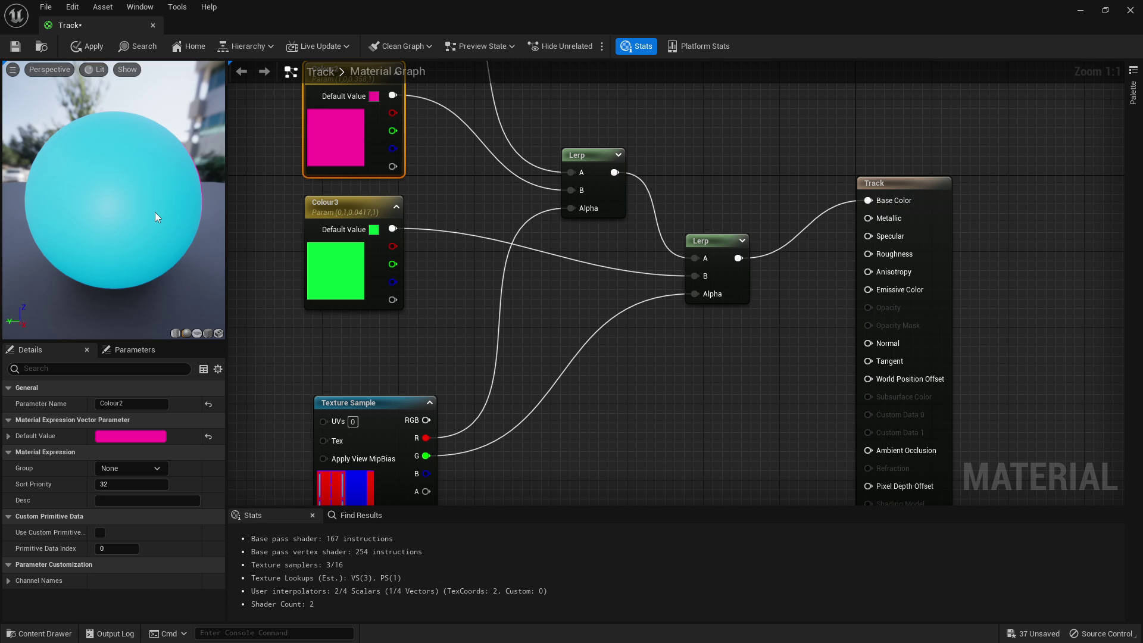
{"action": "left_click", "coordinate": [197, 333]}
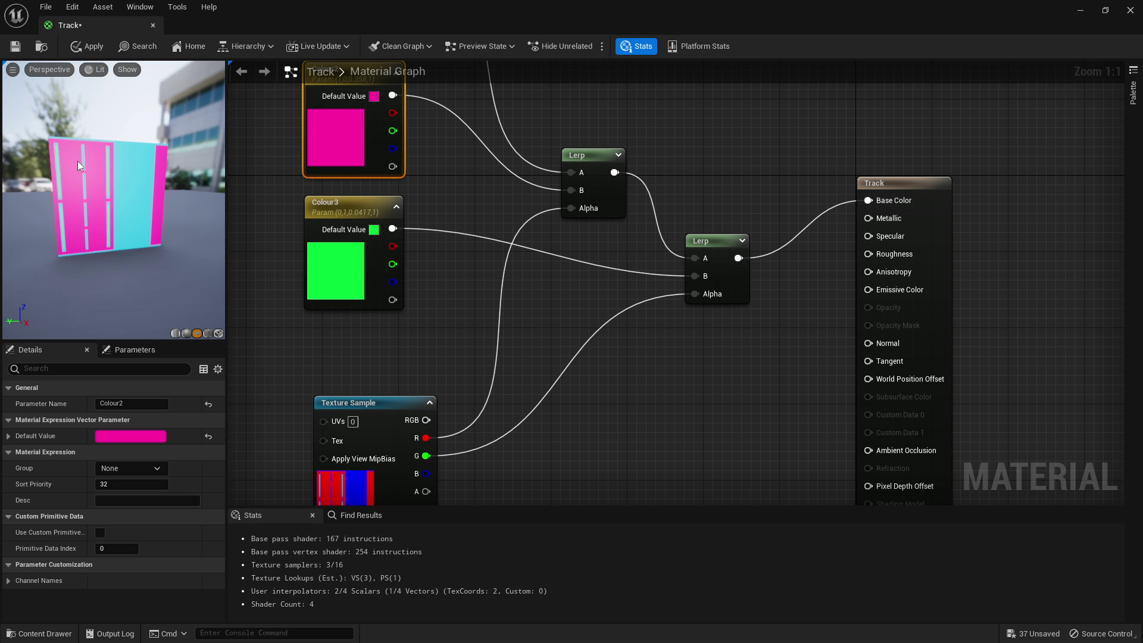
{"action": "scroll", "coordinate": [78, 161], "scroll_direction": "up", "scroll_amount": 4}
{"action": "key", "text": "ctrl+s"}
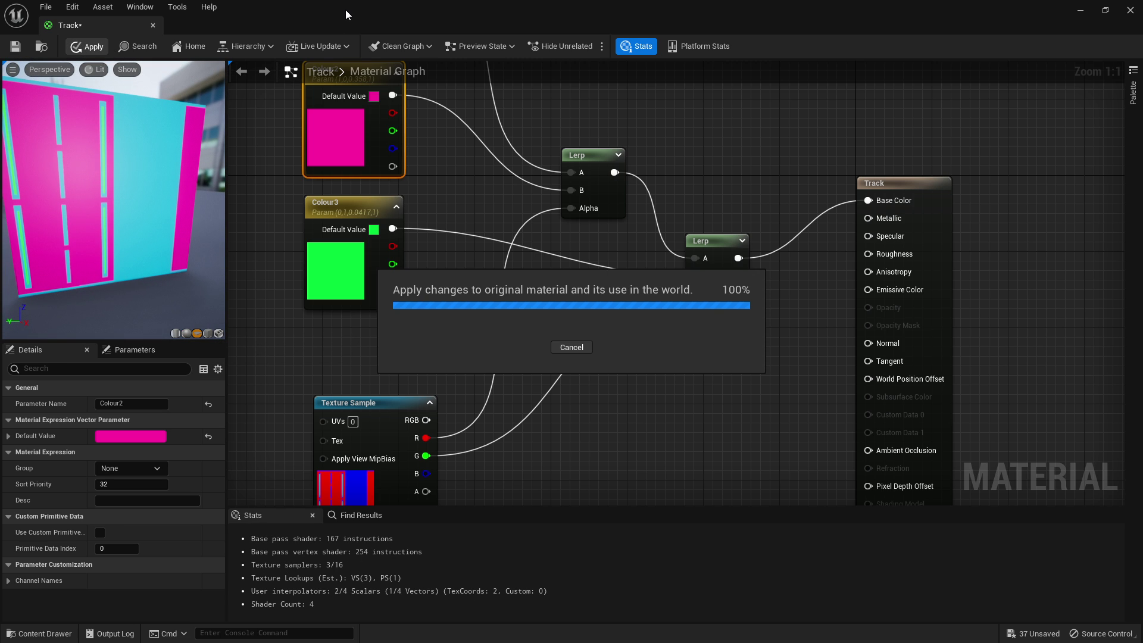
{"action": "left_click_drag", "start_coordinate": [348, 7], "coordinate": [759, 0]}
- Examine how the ID map's colour channels and the colour parameters feed the two chained Lerp nodes
{"action": "right_click_drag", "start_coordinate": [644, 323], "coordinate": [659, 222]}
{"action": "left_click_drag", "start_coordinate": [441, 375], "coordinate": [538, 334]}
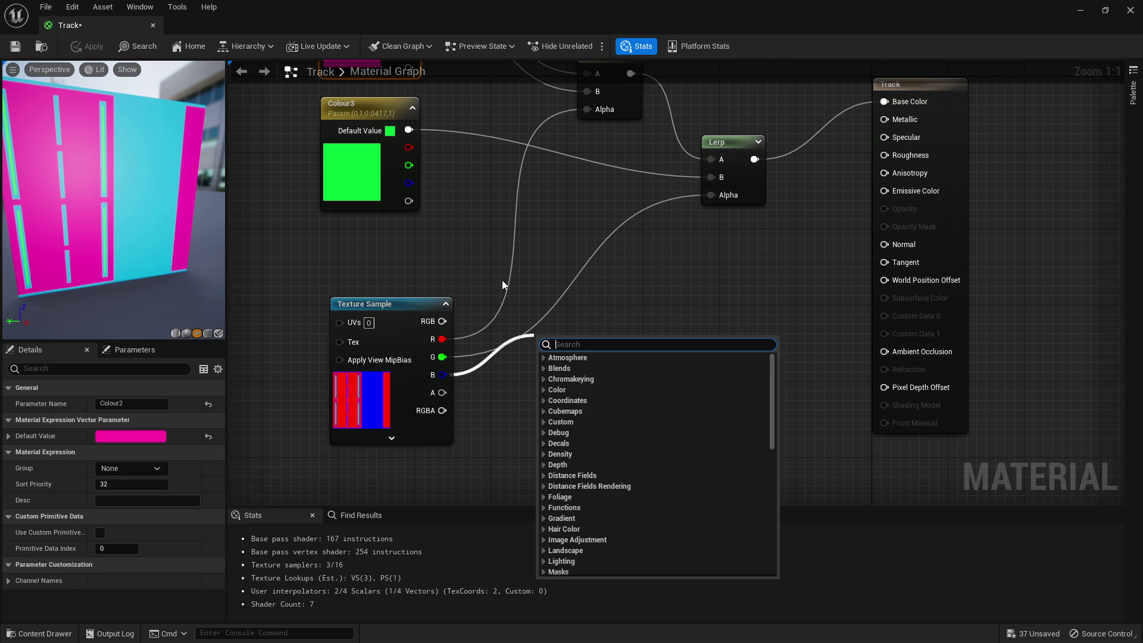
{"action": "left_click", "coordinate": [502, 282]}
{"action": "right_click_drag", "start_coordinate": [545, 294], "coordinate": [545, 398]}
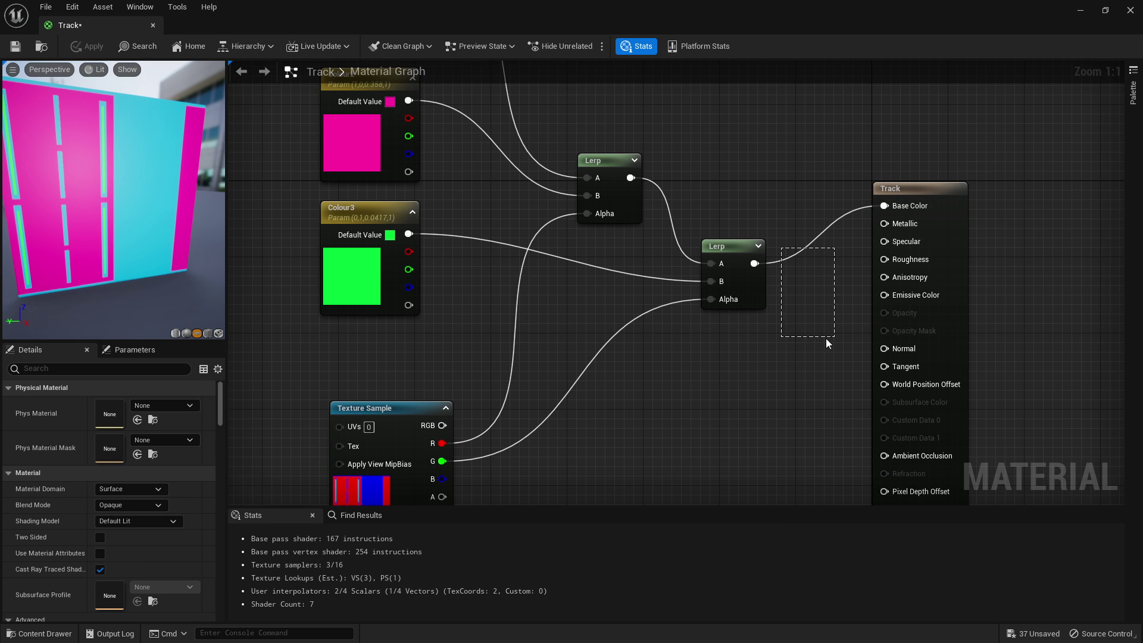
{"action": "right_click_drag", "start_coordinate": [524, 277], "coordinate": [549, 250]}
{"action": "left_click_drag", "start_coordinate": [467, 417], "coordinate": [606, 208]}
{"action": "right_click_drag", "start_coordinate": [574, 141], "coordinate": [569, 168]}
{"action": "left_click_drag", "start_coordinate": [553, 151], "coordinate": [678, 250]}
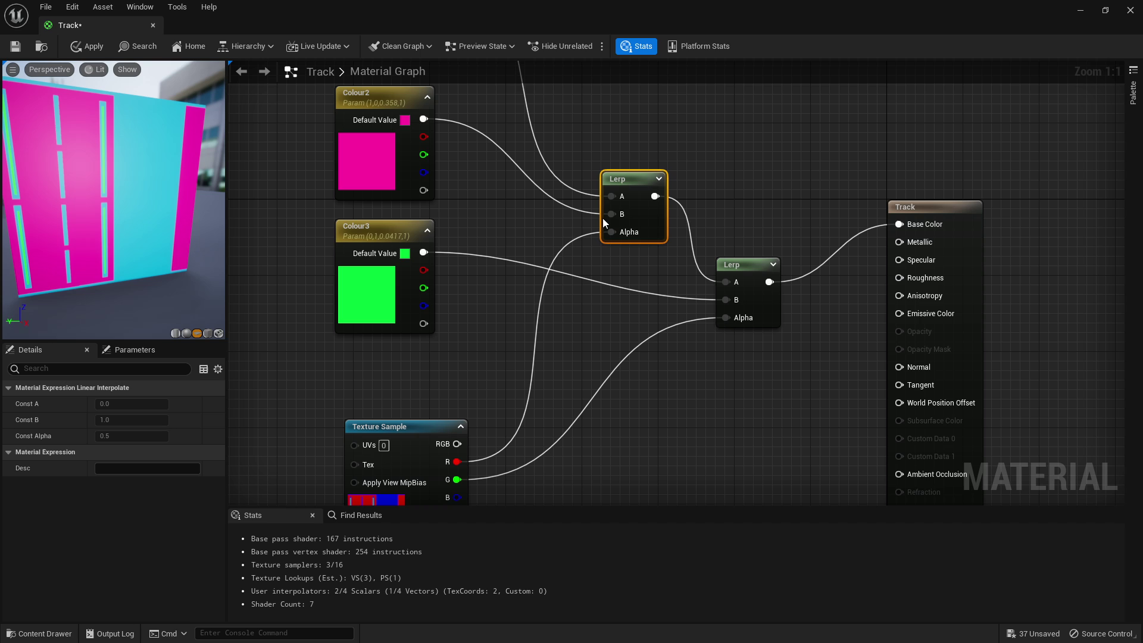
{"action": "right_click_drag", "start_coordinate": [606, 253], "coordinate": [508, 146]}
{"action": "left_click", "coordinate": [640, 185]}
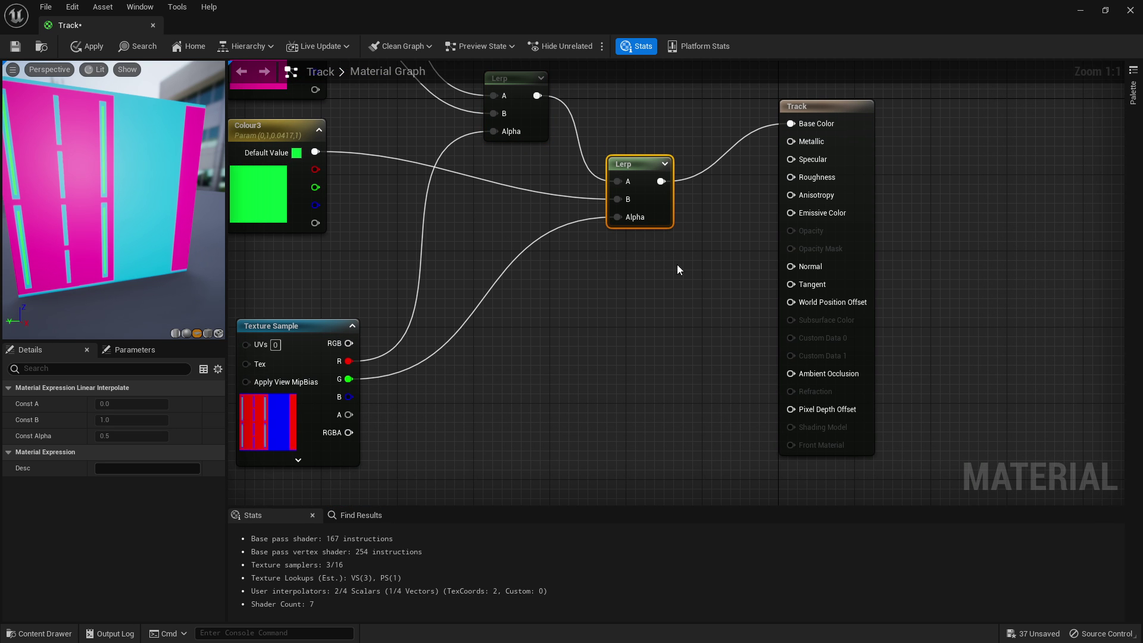
{"action": "right_click_drag", "start_coordinate": [424, 329], "coordinate": [427, 328]}
{"action": "left_click_drag", "start_coordinate": [361, 371], "coordinate": [589, 204]}
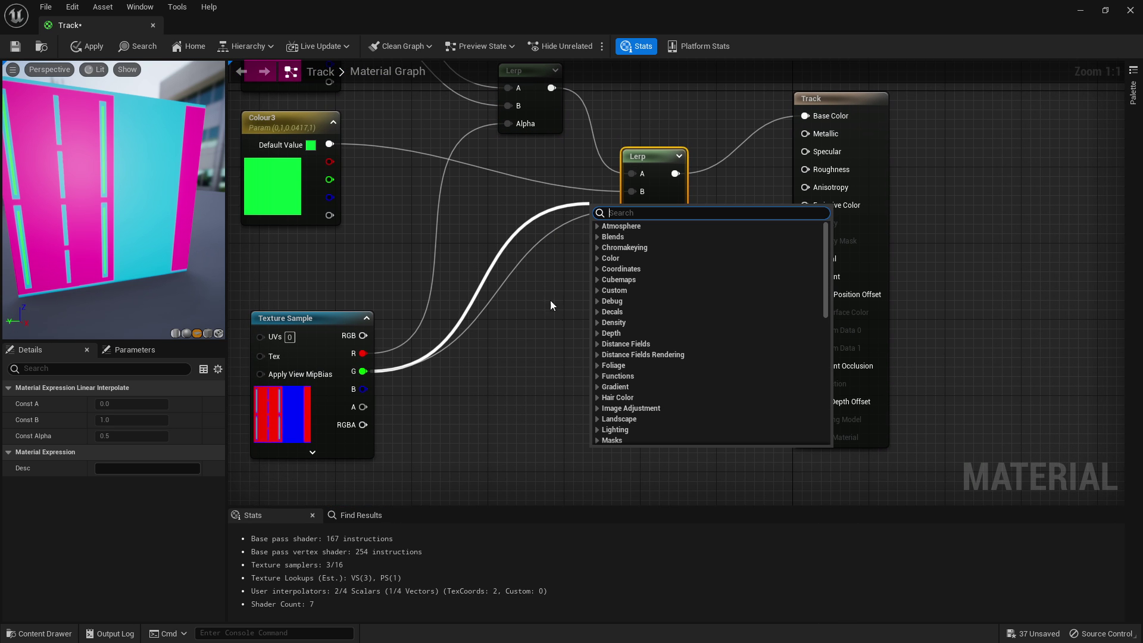
{"action": "left_click", "coordinate": [534, 368]}
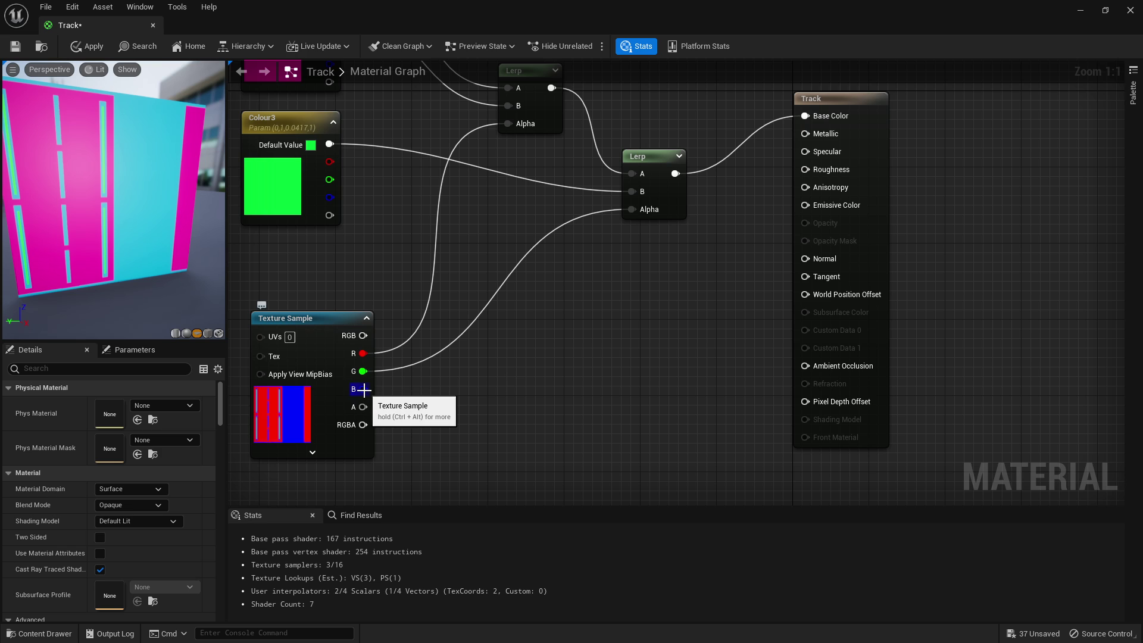
{"action": "left_click_drag", "start_coordinate": [363, 388], "coordinate": [758, 237]}
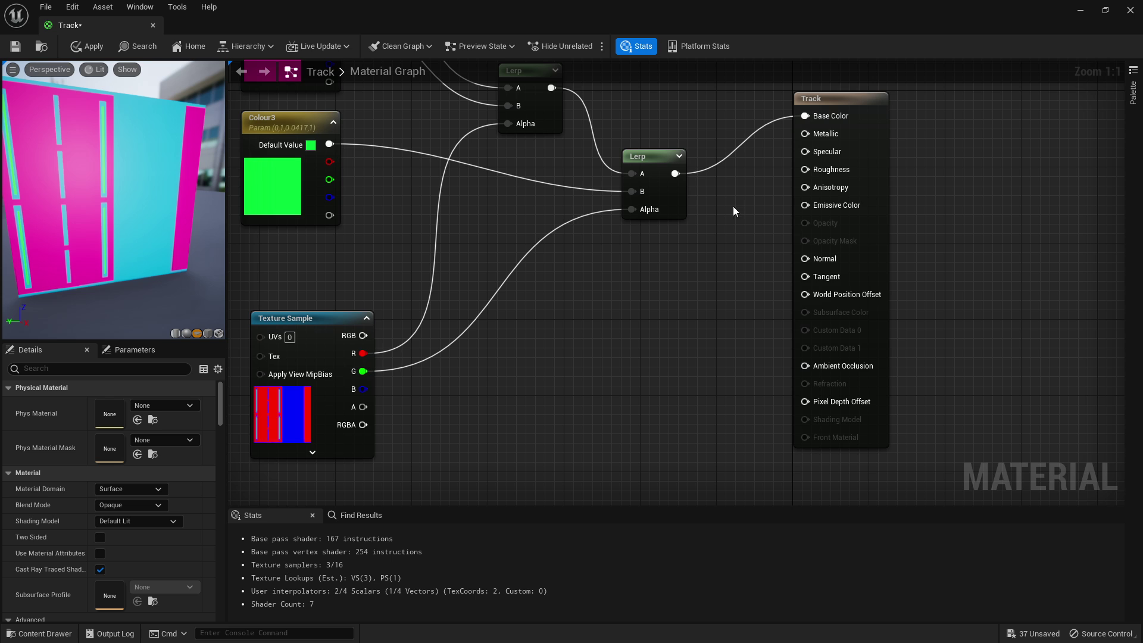
- Select the two chained Lerp nodes and duplicate them as a linked pair
{"action": "right_click_drag", "start_coordinate": [733, 207], "coordinate": [844, 228]}
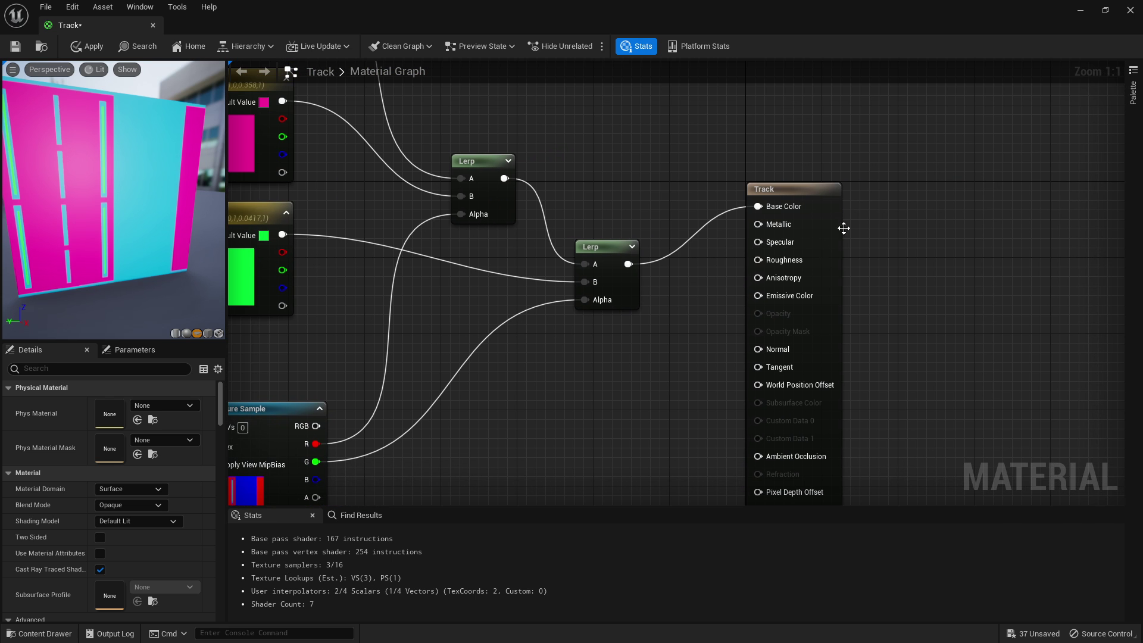
{"action": "scroll", "coordinate": [553, 233], "scroll_direction": "down", "scroll_amount": 2}
{"action": "right_click_drag", "start_coordinate": [505, 201], "coordinate": [625, 258]}
{"action": "scroll", "coordinate": [543, 202], "scroll_direction": "down", "scroll_amount": 1}
{"action": "right_click_drag", "start_coordinate": [394, 142], "coordinate": [431, 97]}
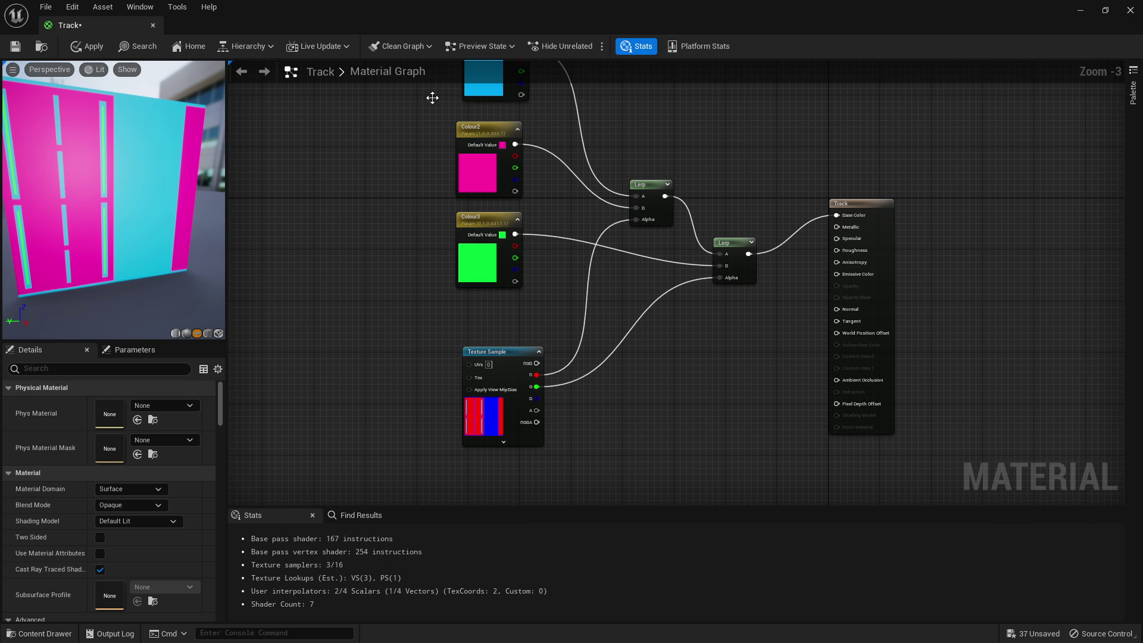
{"action": "scroll", "coordinate": [666, 351], "scroll_direction": "down", "scroll_amount": 3}
{"action": "left_click_drag", "start_coordinate": [501, 197], "coordinate": [690, 407]}
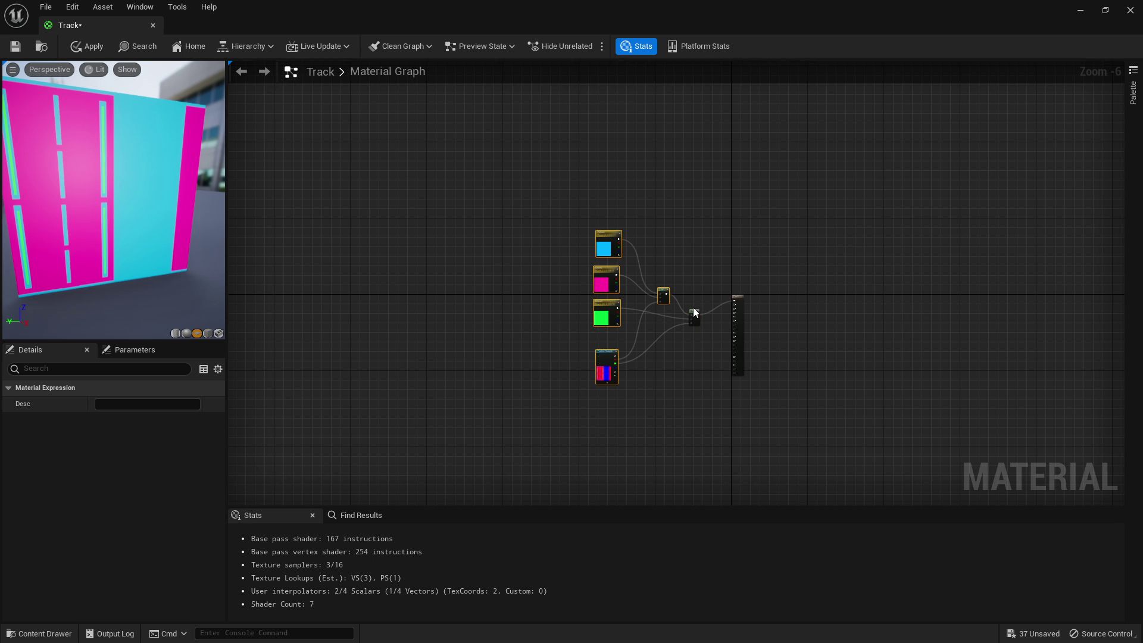
{"action": "left_click_drag", "start_coordinate": [650, 268], "coordinate": [714, 357]}
{"action": "scroll", "coordinate": [718, 375], "scroll_direction": "up", "scroll_amount": 6}
{"action": "key", "text": "ctrl+d"}
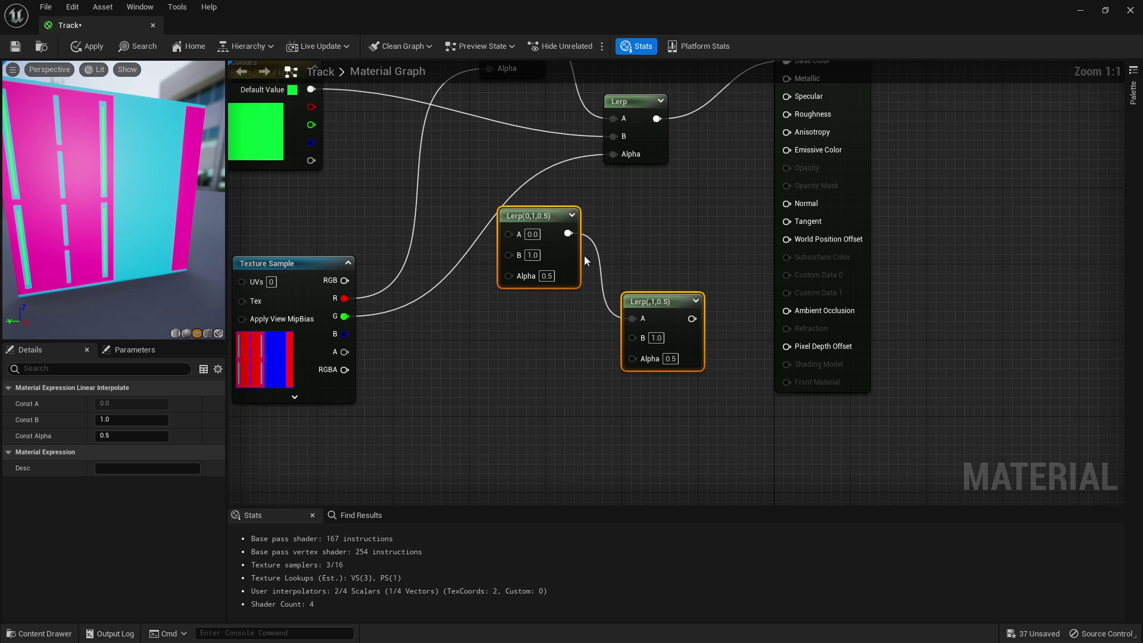
- Spread out the graph by moving the colour network and Texture Sample away from the output, and place the copied Lerp pair between them
{"action": "scroll", "coordinate": [584, 256], "scroll_direction": "down", "scroll_amount": 2}
{"action": "right_click_drag", "start_coordinate": [393, 102], "coordinate": [497, 259]}
{"action": "scroll", "coordinate": [497, 259], "scroll_direction": "down", "scroll_amount": 3}
{"action": "mouse_move", "coordinate": [440, 145]}
{"action": "left_mouse_down"}
{"action": "mouse_move", "coordinate": [509, 277]}
{"action": "mouse_move", "coordinate": [615, 291]}
{"action": "mouse_move", "coordinate": [465, 155]}
{"action": "mouse_move", "coordinate": [434, 142]}
{"action": "left_mouse_up"}
{"action": "left_click_drag", "start_coordinate": [483, 366], "coordinate": [275, 351]}
{"action": "left_click", "coordinate": [580, 335]}
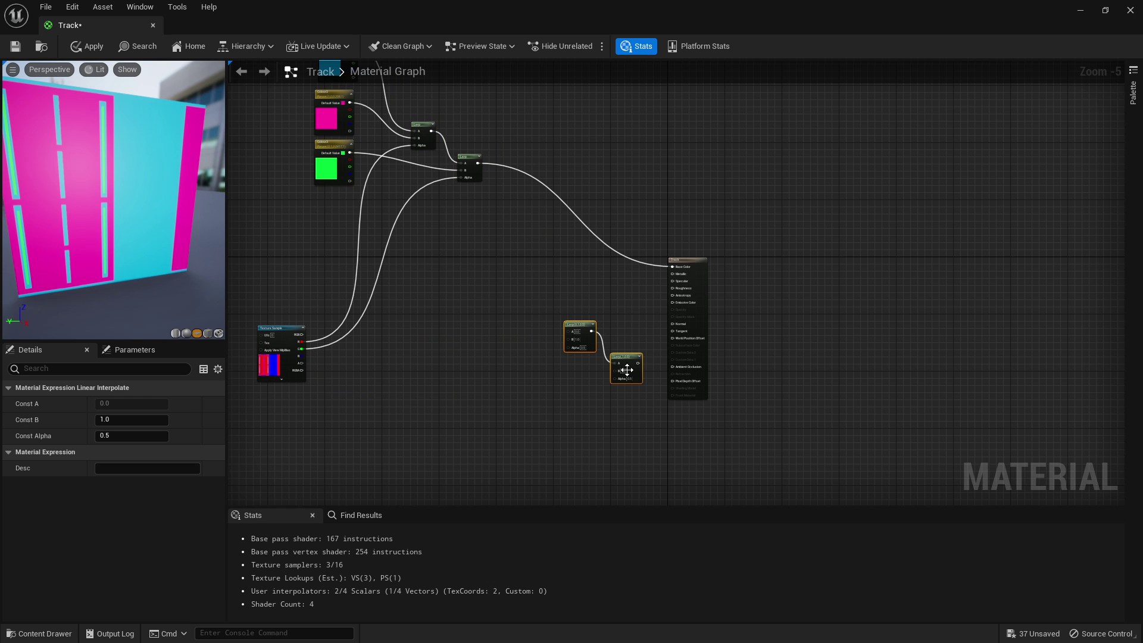
{"action": "left_click_drag", "start_coordinate": [595, 331], "coordinate": [525, 280]}
{"action": "mouse_move", "coordinate": [524, 279]}
{"action": "left_mouse_down"}
{"action": "mouse_move", "coordinate": [644, 391]}
{"action": "mouse_move", "coordinate": [532, 295]}
{"action": "left_mouse_up"}
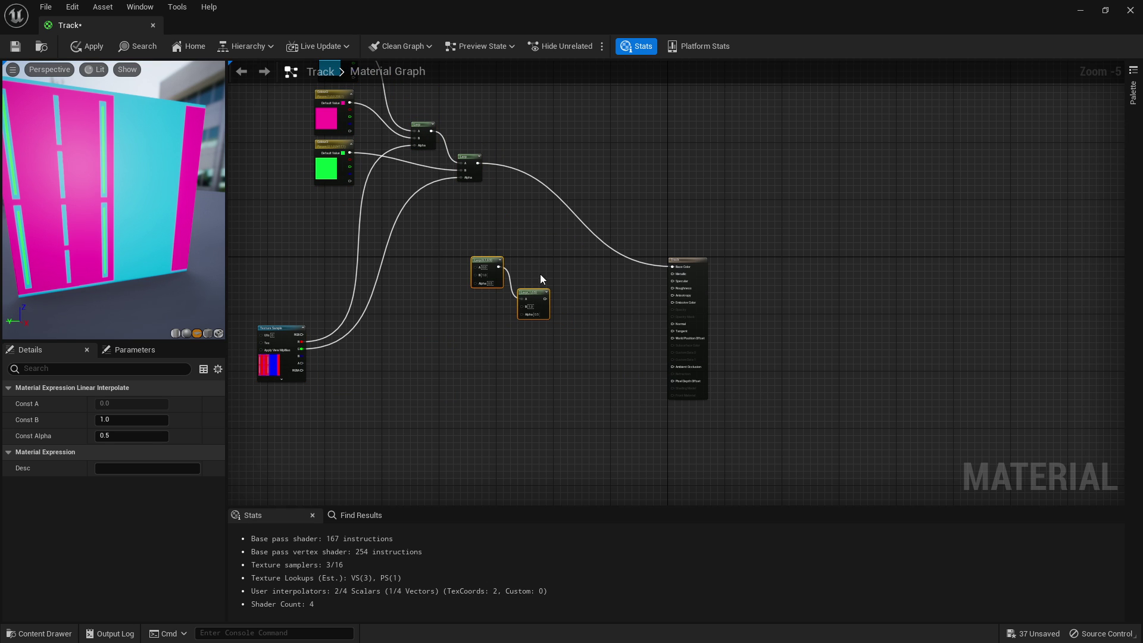
- Paste another copy of the Lerp pair and place it below the first copy
{"action": "left_click", "coordinate": [540, 274]}
{"action": "key", "text": "ctrl+v"}
{"action": "left_click_drag", "start_coordinate": [559, 357], "coordinate": [530, 391]}
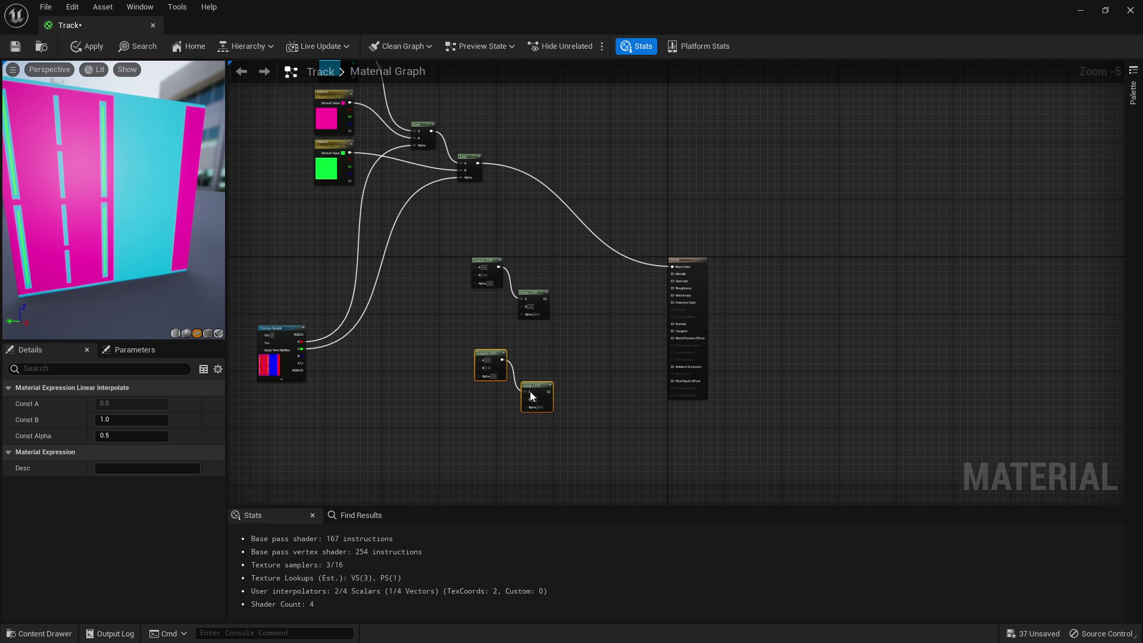
- Connect the upper copied Lerp pair's output to Metallic and the lower copied pair's output to Roughness
{"action": "scroll", "coordinate": [581, 301], "scroll_direction": "up", "scroll_amount": 5}
{"action": "left_click", "coordinate": [517, 309]}
{"action": "left_click_drag", "start_coordinate": [486, 296], "coordinate": [828, 228]}
{"action": "right_click_drag", "start_coordinate": [536, 342], "coordinate": [608, 184]}
{"action": "left_click_drag", "start_coordinate": [548, 396], "coordinate": [901, 106]}
- Connect the ID map's R channel to the first Lerp's Alpha and its G channel to the second Lerp's Alpha in both copied pairs
{"action": "scroll", "coordinate": [533, 159], "scroll_direction": "down", "scroll_amount": 1}
{"action": "right_click_drag", "start_coordinate": [701, 265], "coordinate": [1034, 391]}
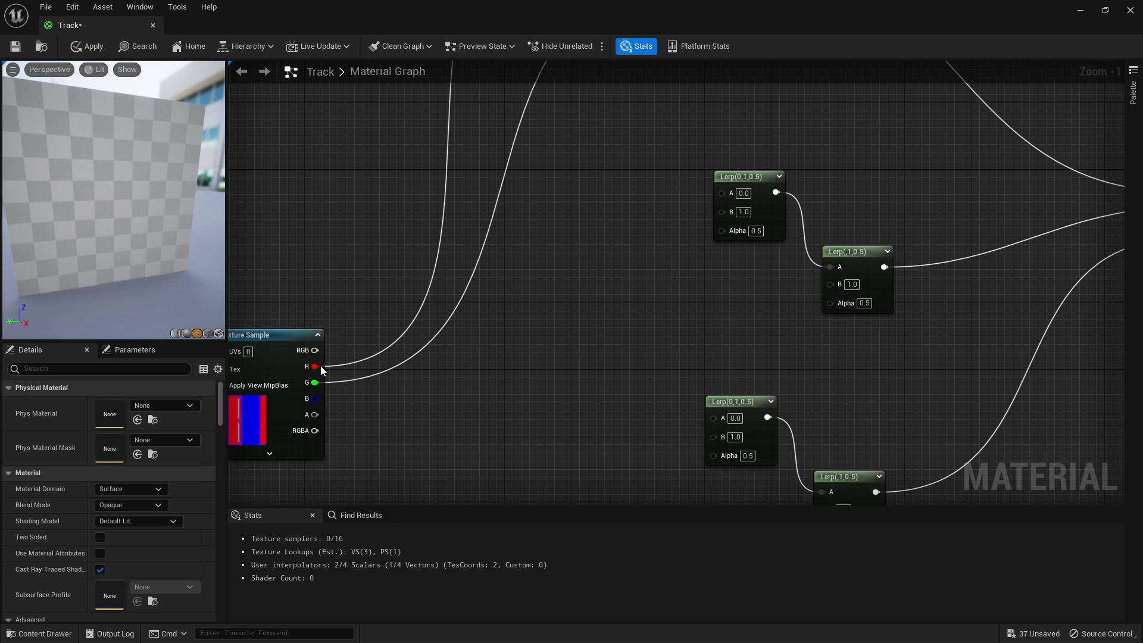
{"action": "left_click_drag", "start_coordinate": [316, 366], "coordinate": [724, 227]}
{"action": "left_click_drag", "start_coordinate": [318, 382], "coordinate": [830, 303]}
{"action": "right_click_drag", "start_coordinate": [831, 303], "coordinate": [790, 253]}
{"action": "left_click_drag", "start_coordinate": [274, 317], "coordinate": [778, 453]}
- Examine which parts of the preview the Colour1, Colour2 and Colour3 parameters control
{"action": "scroll", "coordinate": [773, 449], "scroll_direction": "down", "scroll_amount": 4}
{"action": "right_click_drag", "start_coordinate": [646, 282], "coordinate": [597, 405]}
{"action": "scroll", "coordinate": [581, 336], "scroll_direction": "up", "scroll_amount": 3}
{"action": "right_click_drag", "start_coordinate": [581, 266], "coordinate": [588, 315]}
{"action": "scroll", "coordinate": [588, 313], "scroll_direction": "up", "scroll_amount": 1}
{"action": "left_click_drag", "start_coordinate": [393, 117], "coordinate": [500, 242]}
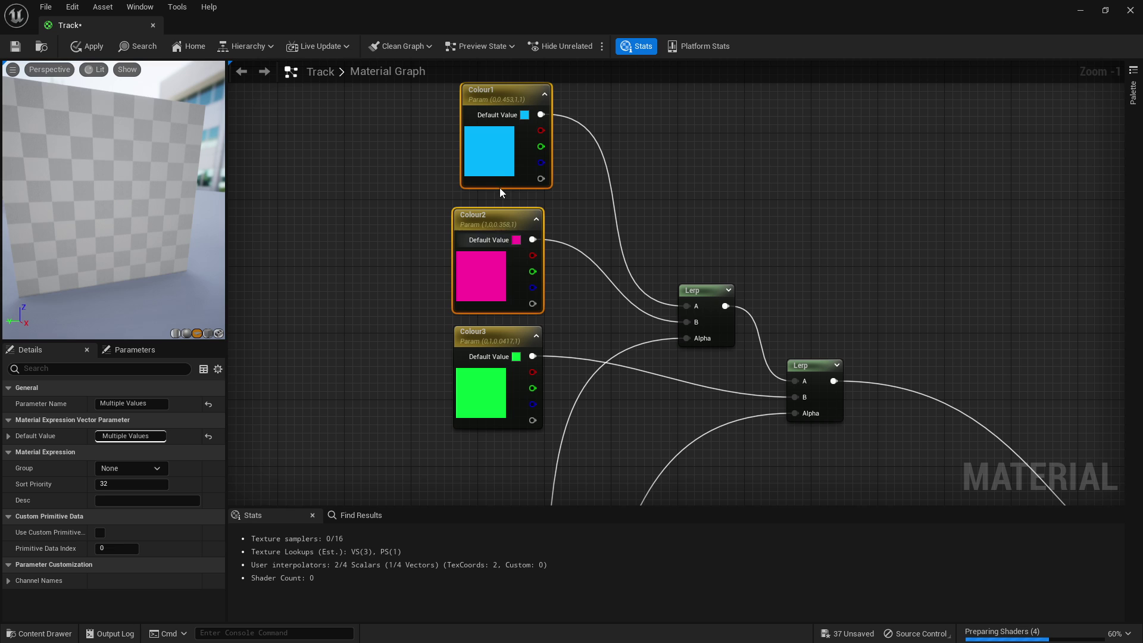
{"action": "left_click", "coordinate": [500, 167]}
{"action": "left_click", "coordinate": [464, 267]}
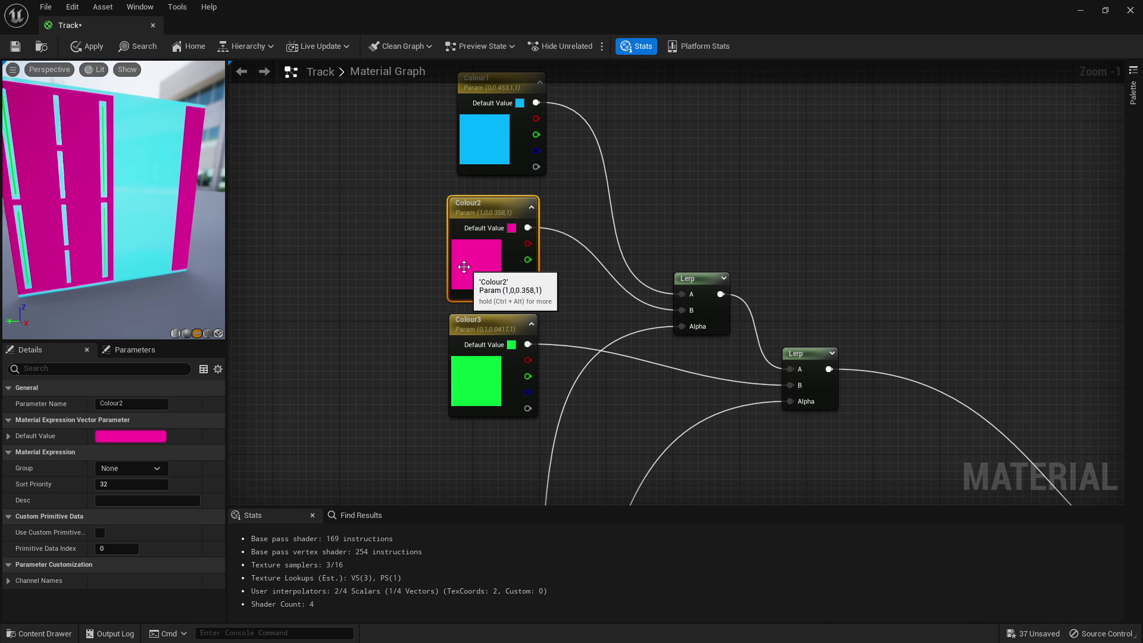
{"action": "right_click_drag", "start_coordinate": [494, 386], "coordinate": [450, 264]}
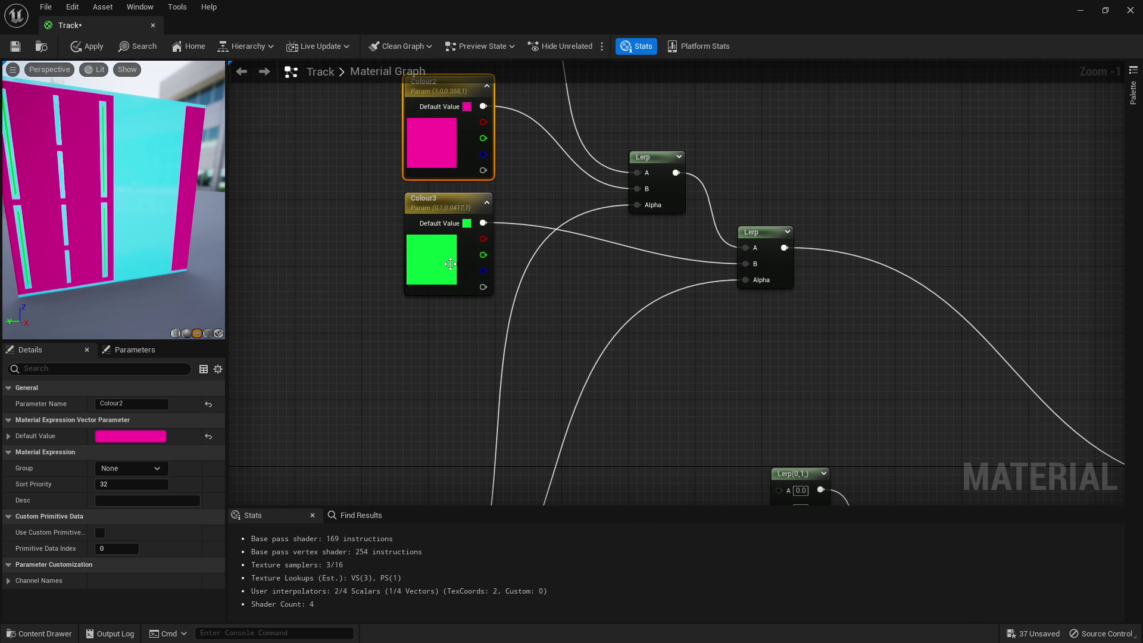
{"action": "left_click", "coordinate": [450, 264]}
- Add a constant of 1 and connect it to input A of the first Metallic Lerp
{"action": "right_click_drag", "start_coordinate": [654, 291], "coordinate": [574, 283]}
{"action": "right_click_drag", "start_coordinate": [593, 494], "coordinate": [595, 313]}
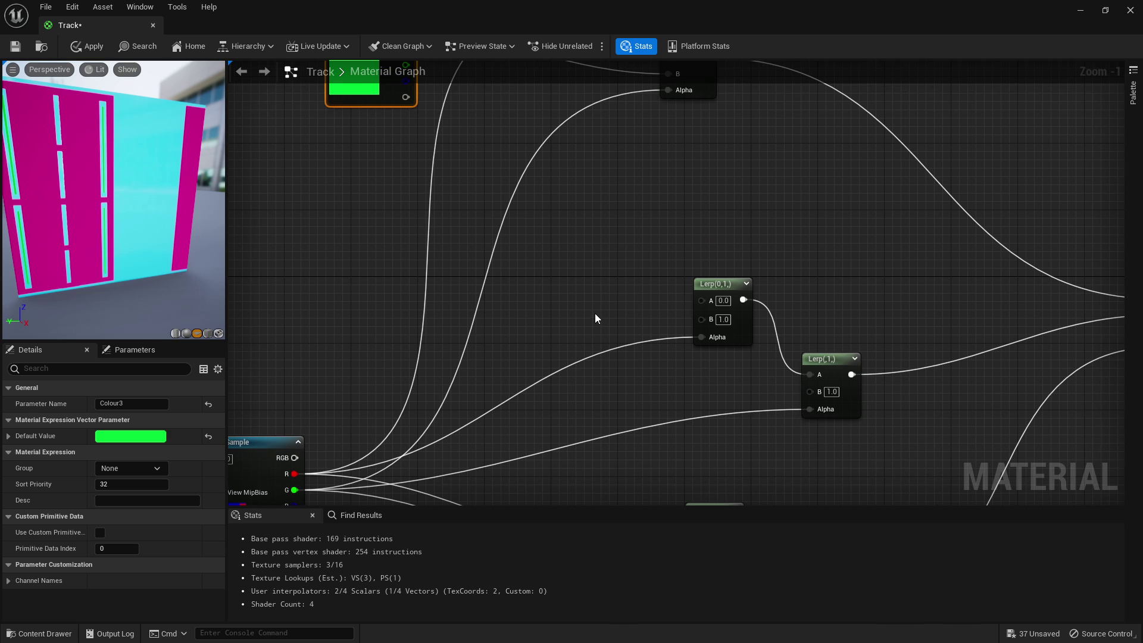
{"action": "key", "text": "1"}
{"action": "left_click", "coordinate": [498, 233]}
{"action": "right_click_drag", "start_coordinate": [479, 198], "coordinate": [583, 497]}
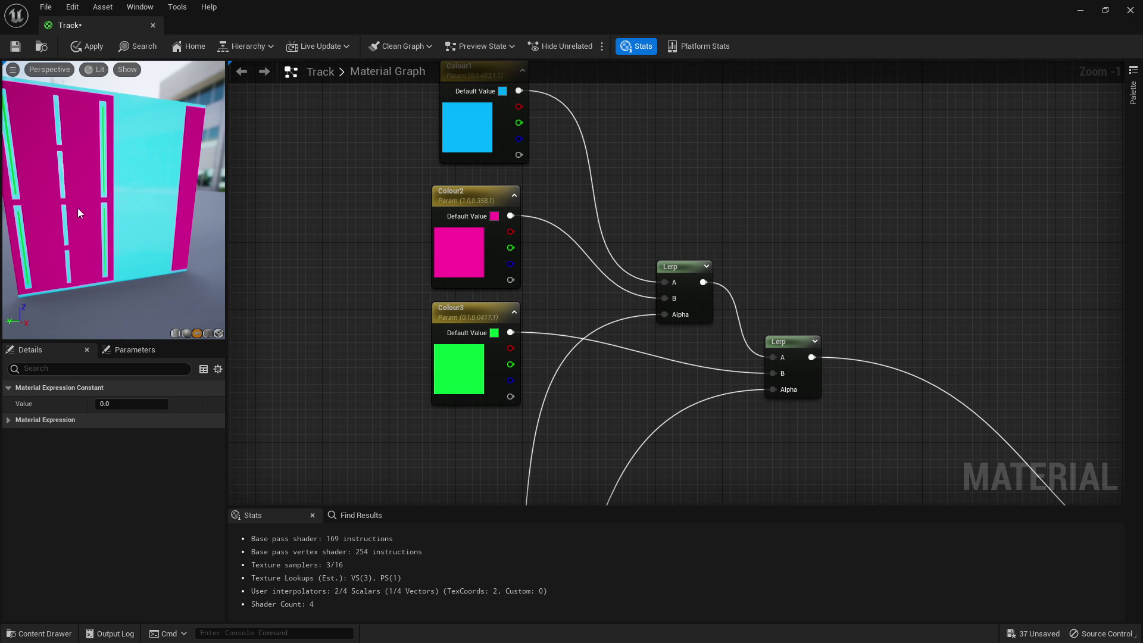
{"action": "right_click_drag", "start_coordinate": [537, 339], "coordinate": [505, 294]}
{"action": "right_click_drag", "start_coordinate": [513, 207], "coordinate": [519, 300]}
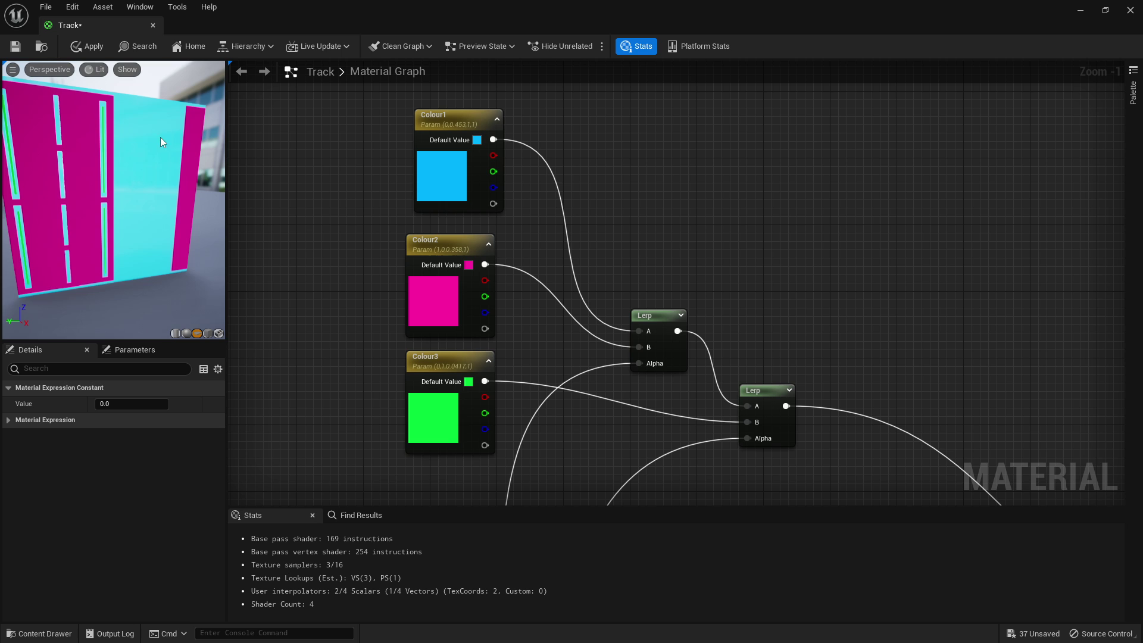
{"action": "right_click_drag", "start_coordinate": [685, 476], "coordinate": [572, 271]}
{"action": "scroll", "coordinate": [578, 373], "scroll_direction": "up", "scroll_amount": 1}
{"action": "right_click_drag", "start_coordinate": [579, 373], "coordinate": [579, 296]}
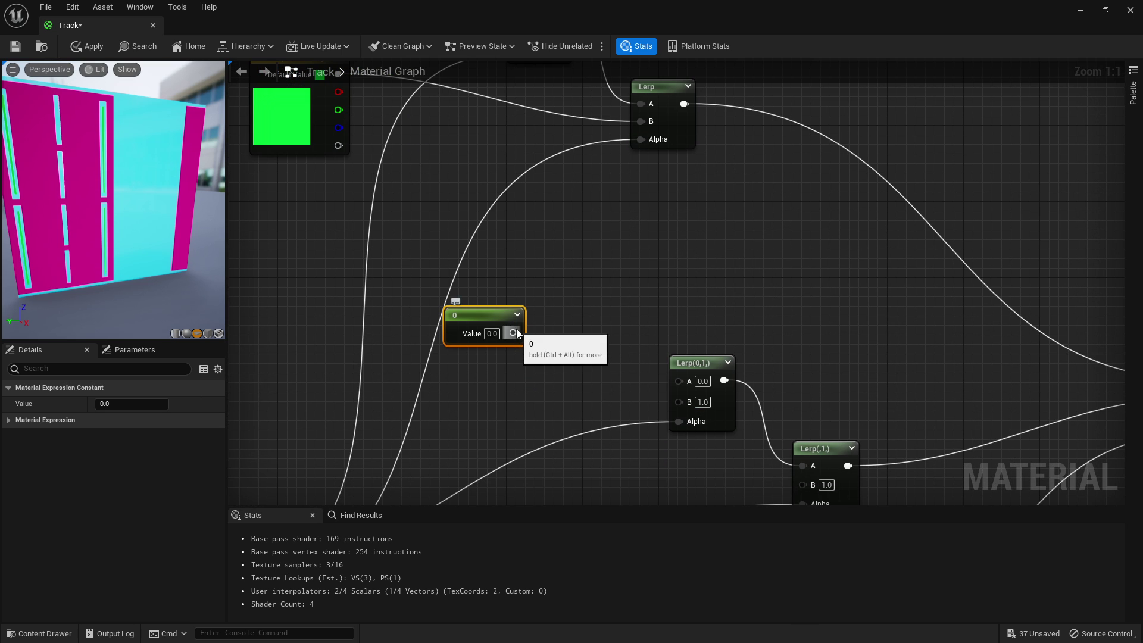
{"action": "left_click_drag", "start_coordinate": [515, 331], "coordinate": [688, 381]}
{"action": "left_click_drag", "start_coordinate": [469, 319], "coordinate": [456, 329]}
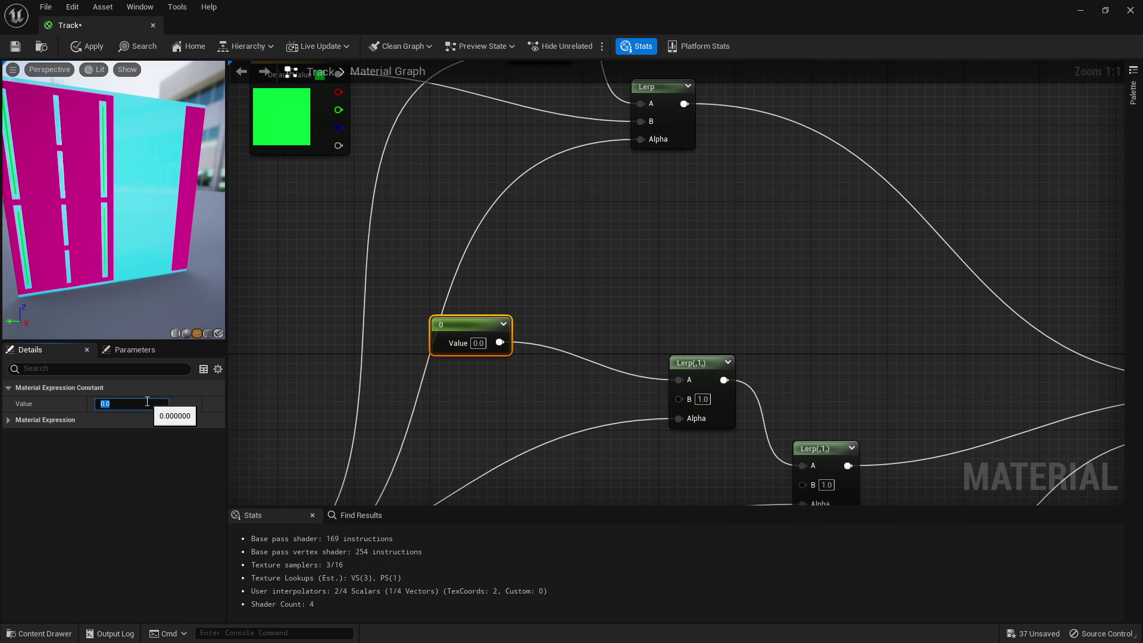
{"action": "type", "text": "1"}
{"action": "key", "text": "Return"}
- Add a constant of 0.5 and connect it to input B of the first Metallic Lerp
{"action": "key", "text": "1"}
{"action": "left_click", "coordinate": [415, 385]}
{"action": "left_click_drag", "start_coordinate": [484, 409], "coordinate": [679, 399]}
{"action": "left_click", "coordinate": [111, 404]}
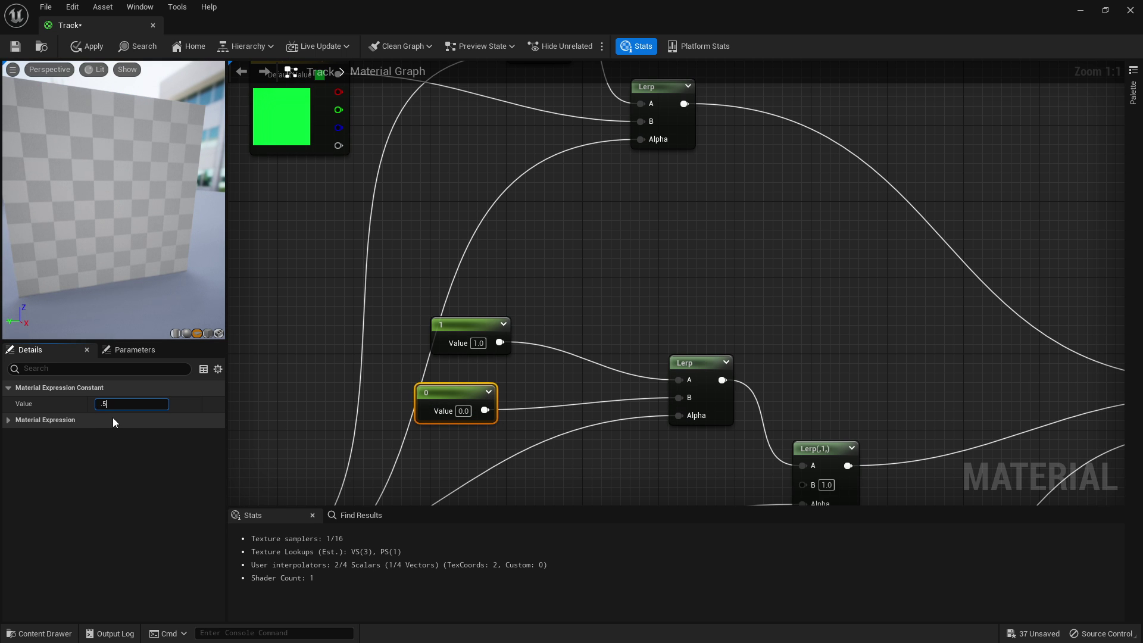
{"action": "type", "text": ".5"}
{"action": "key", "text": "Return"}
- Add a constant of 0 and connect it to input B of the second Metallic Lerp
{"action": "right_click_drag", "start_coordinate": [767, 328], "coordinate": [740, 237]}
{"action": "left_click", "coordinate": [493, 358]}
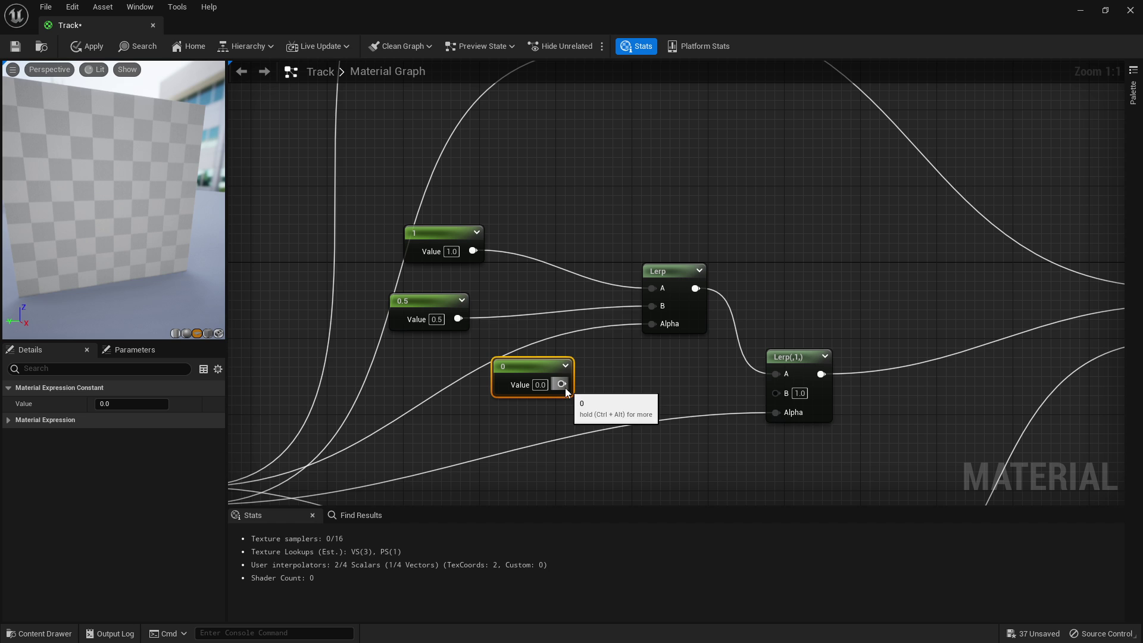
{"action": "left_click_drag", "start_coordinate": [562, 384], "coordinate": [776, 393]}
- Add a copied constant for input A of the first Roughness Lerp and set its value to 0.1
{"action": "key", "text": "Home"}
{"action": "mouse_move", "coordinate": [380, 370]}
{"action": "right_mouse_down"}
{"action": "mouse_move", "coordinate": [458, 280]}
{"action": "mouse_move", "coordinate": [676, 182]}
{"action": "right_mouse_up"}
{"action": "mouse_move", "coordinate": [574, 424]}
{"action": "right_mouse_down"}
{"action": "mouse_move", "coordinate": [592, 381]}
{"action": "mouse_move", "coordinate": [706, 457]}
{"action": "right_mouse_up"}
{"action": "key", "text": "ctrl+c"}
{"action": "key", "text": "ctrl+v"}
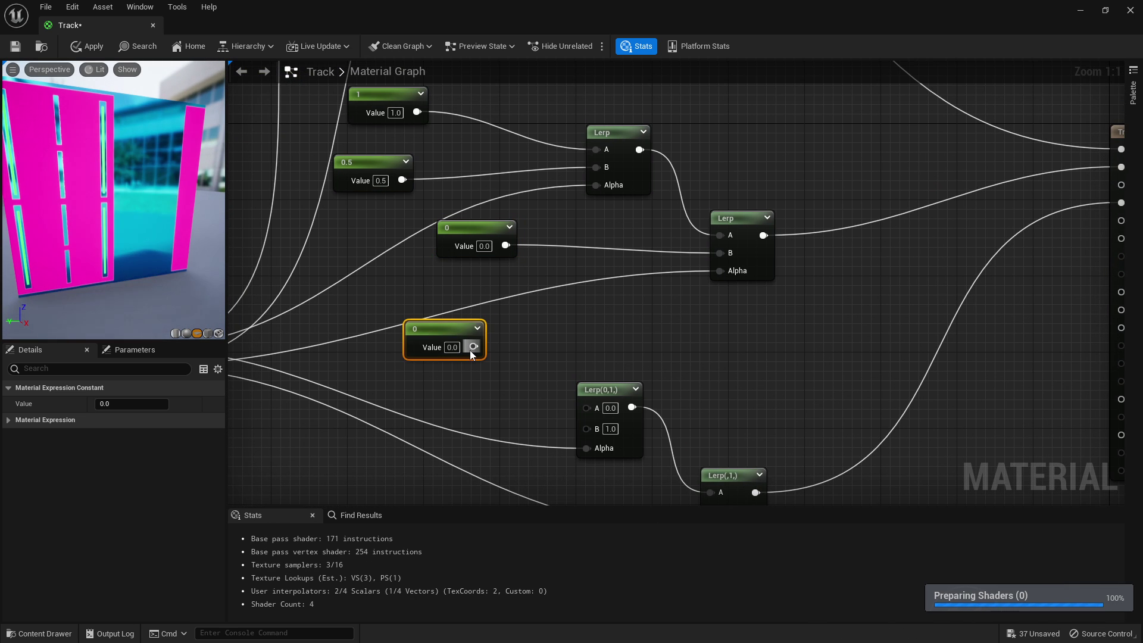
{"action": "left_click_drag", "start_coordinate": [473, 347], "coordinate": [591, 407]}
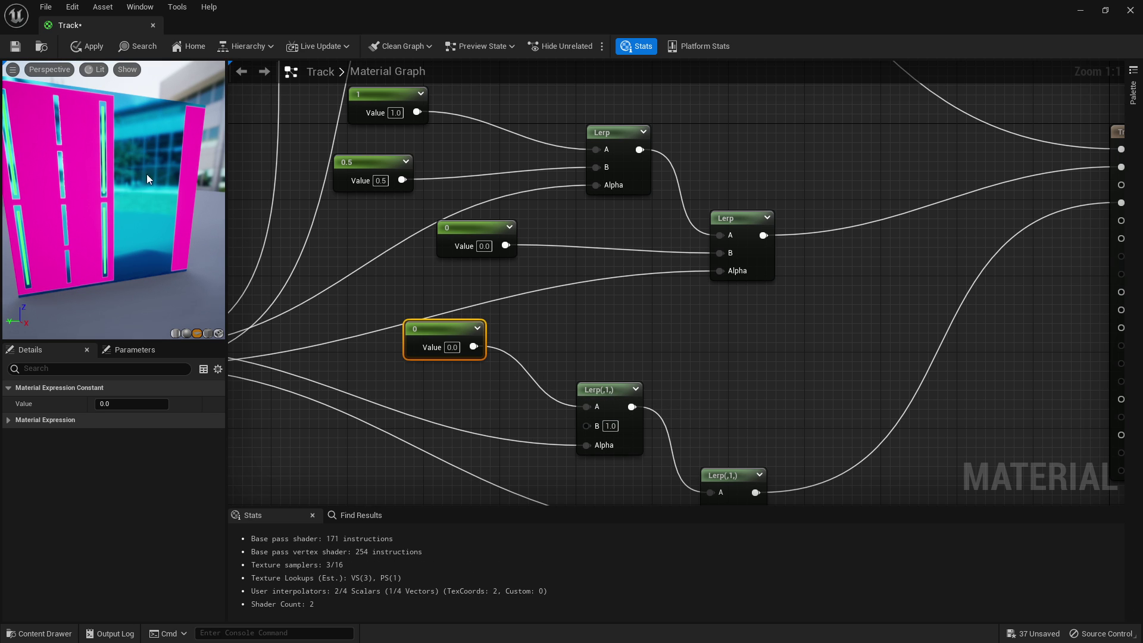
{"action": "right_click_drag", "start_coordinate": [540, 294], "coordinate": [575, 289]}
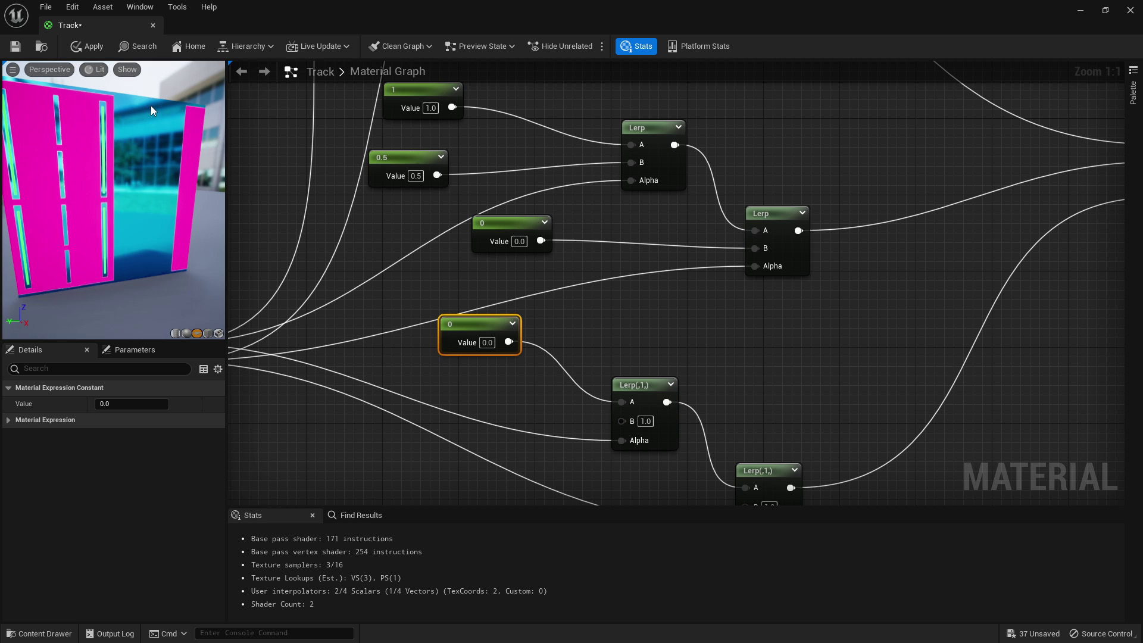
{"action": "left_click", "coordinate": [119, 403]}
{"action": "type", "text": "0.1"}
{"action": "key", "text": "Return"}
- Add a constant of 0.9 and connect it to input B of the first Roughness Lerp
{"action": "key", "text": "1"}
{"action": "left_click", "coordinate": [403, 358]}
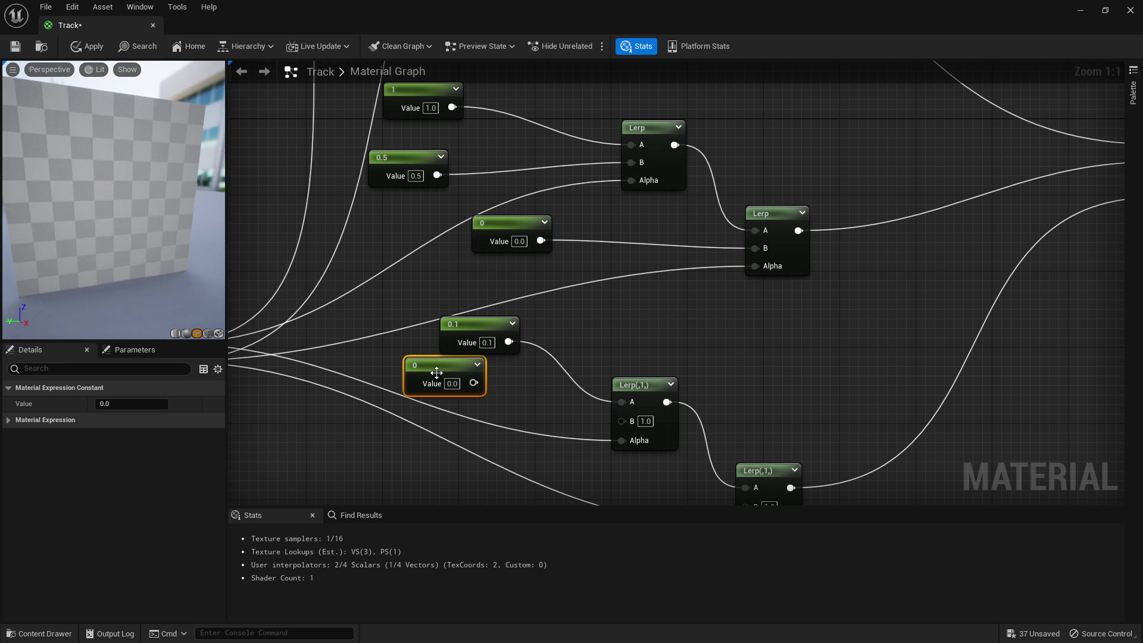
{"action": "left_click_drag", "start_coordinate": [436, 372], "coordinate": [623, 420]}
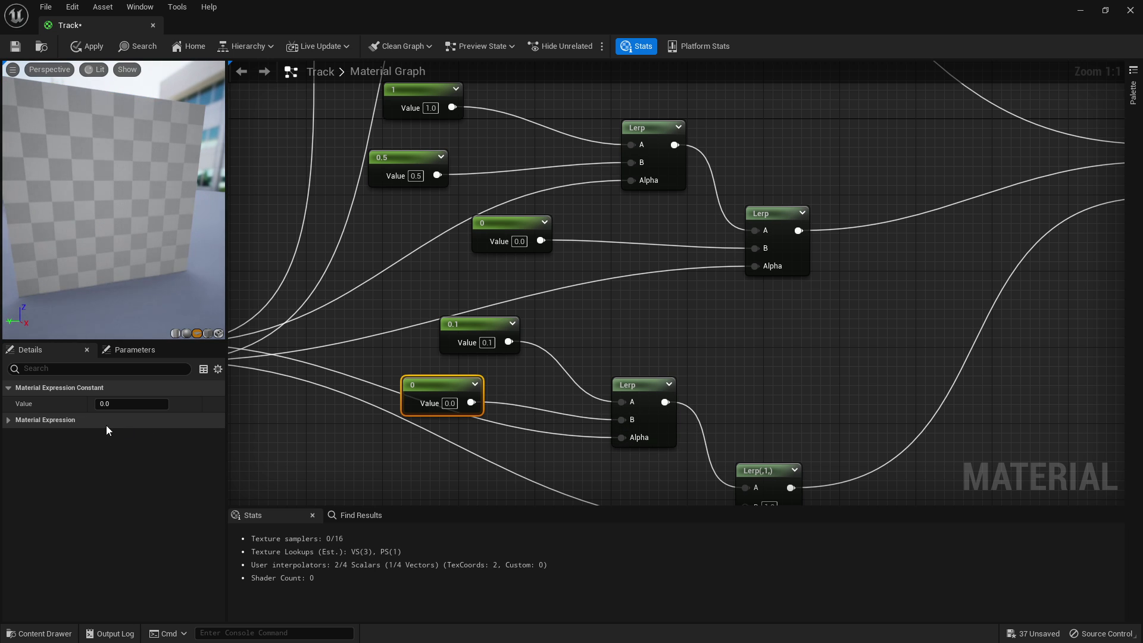
{"action": "left_click", "coordinate": [149, 404]}
{"action": "type", "text": ".9"}
{"action": "key", "text": "Return"}
- Add a constant of 1 and connect it to input B of the second Roughness Lerp
{"action": "right_click_drag", "start_coordinate": [446, 346], "coordinate": [416, 248]}
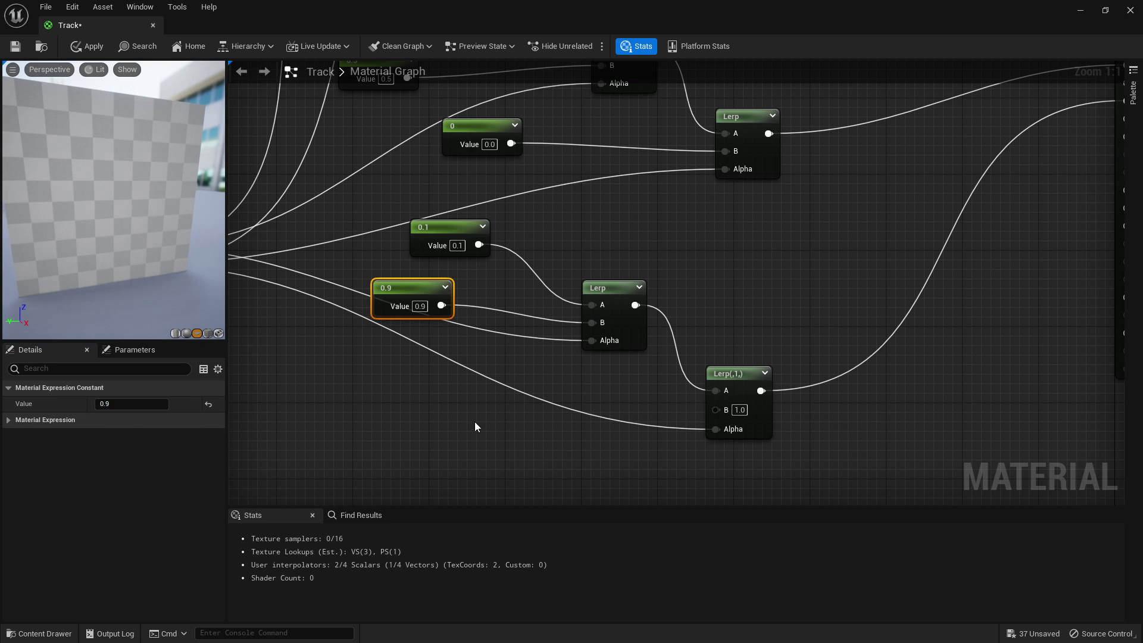
{"action": "left_click", "coordinate": [474, 421]}
{"action": "left_click", "coordinate": [417, 381]}
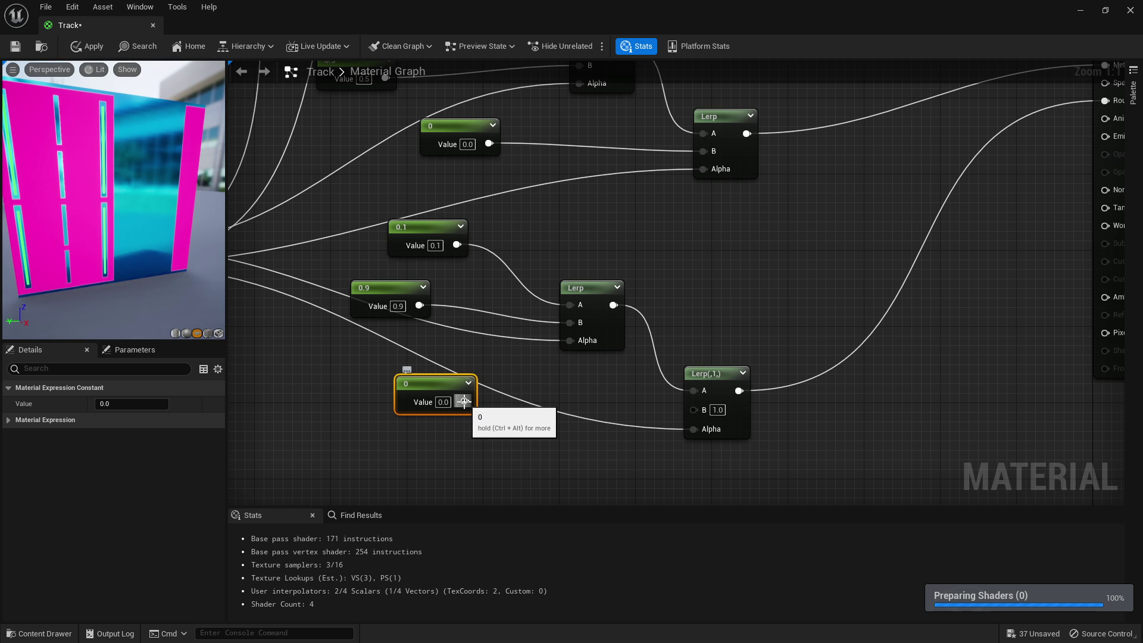
{"action": "left_click_drag", "start_coordinate": [465, 401], "coordinate": [693, 410]}
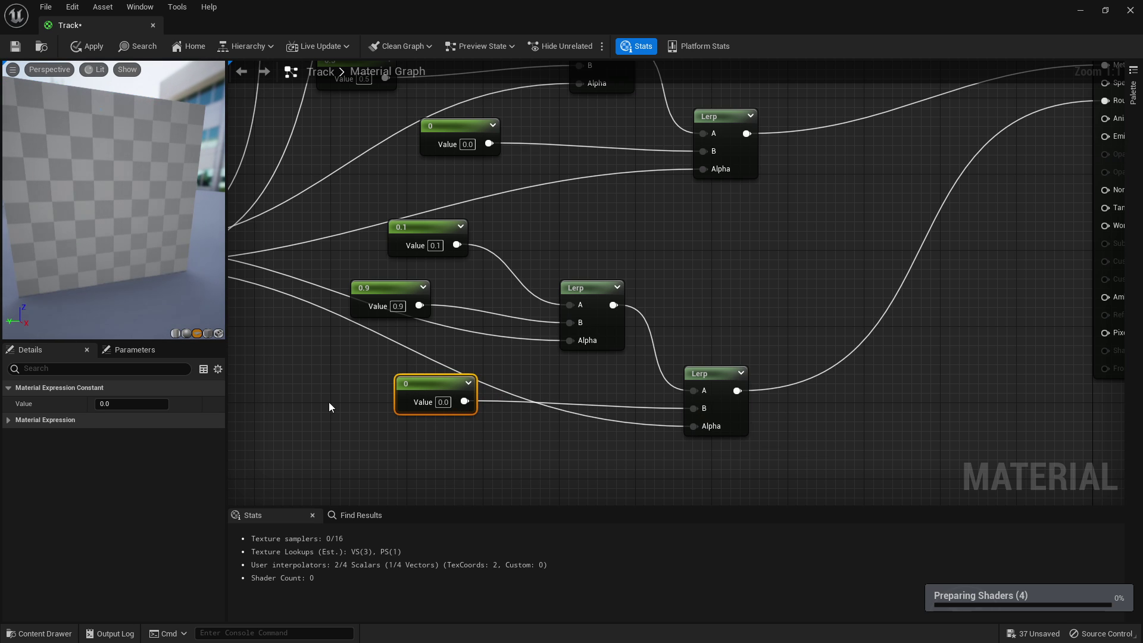
{"action": "left_click", "coordinate": [131, 403]}
{"action": "type", "text": "1"}
{"action": "key", "text": "Return"}
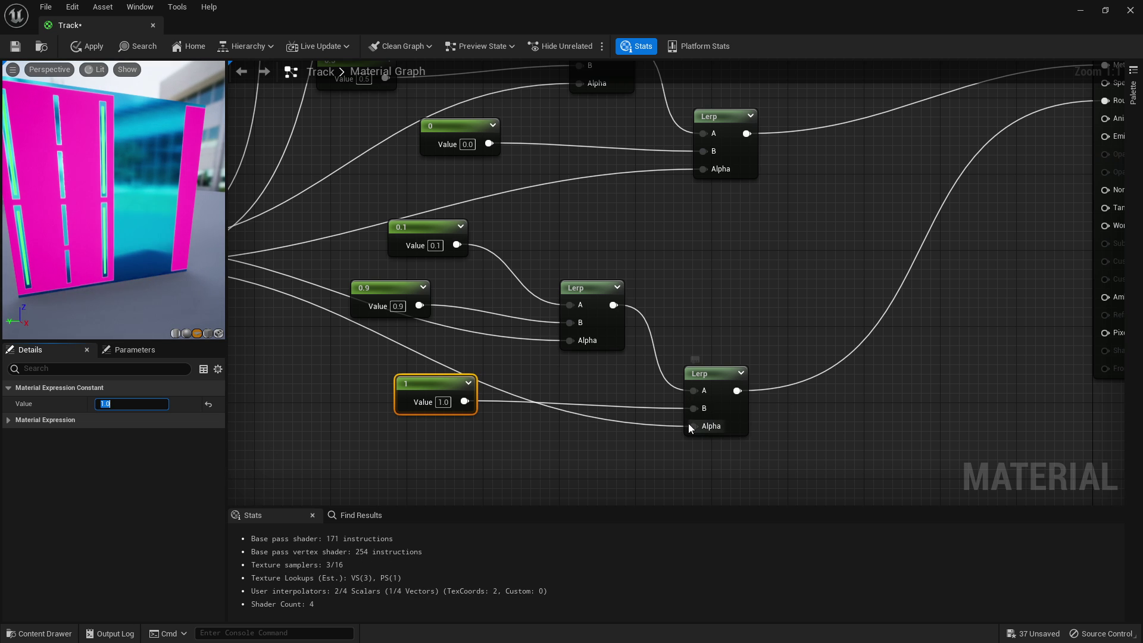
- Check the surface reflections in the preview up close and add an unconnected Lerp node below the Roughness pair
{"action": "right_click_drag", "start_coordinate": [752, 395], "coordinate": [516, 325]}
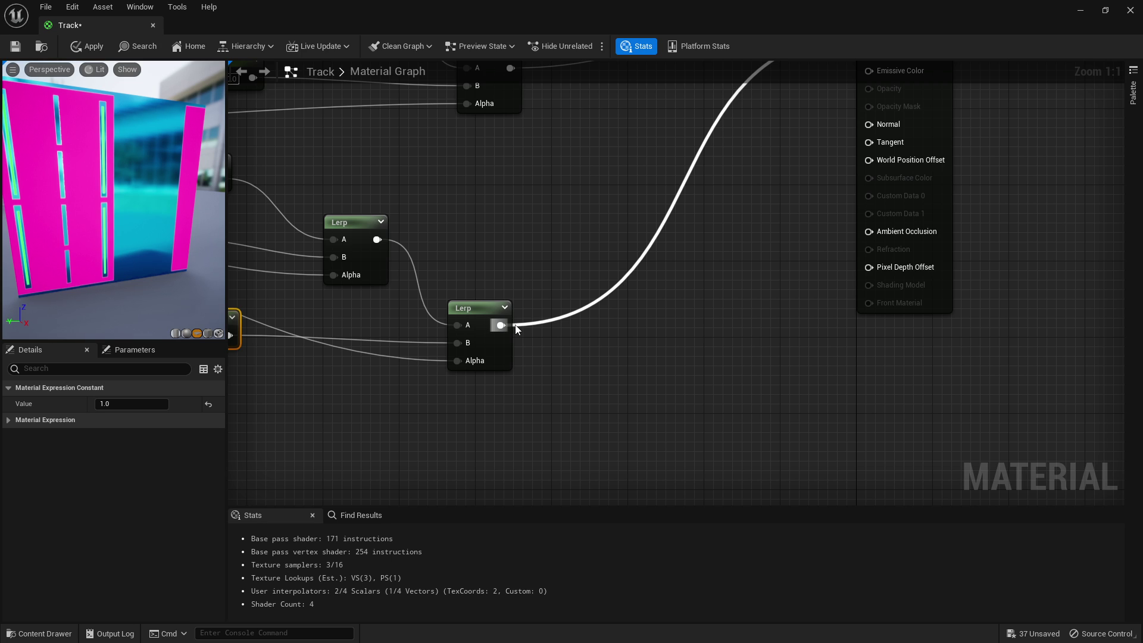
{"action": "scroll", "coordinate": [100, 108], "scroll_direction": "up", "scroll_amount": 4}
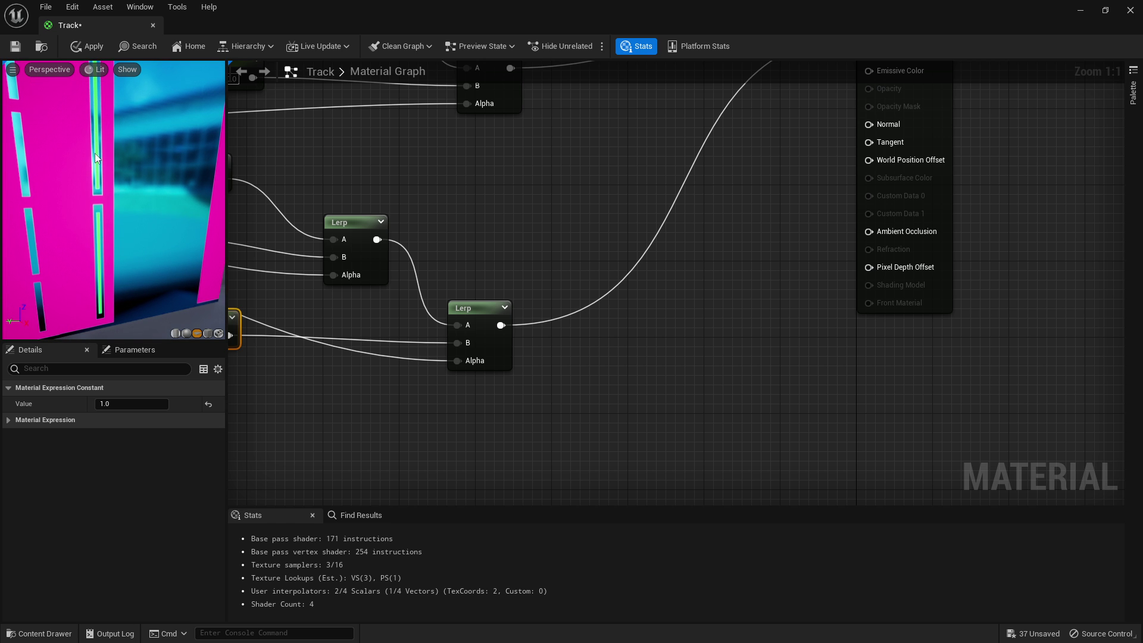
{"action": "right_click_drag", "start_coordinate": [619, 432], "coordinate": [584, 359]}
{"action": "key", "text": "l"}
{"action": "left_click", "coordinate": [584, 359]}
- Open the ID map texture to examine which areas its green channel covers, and return to the Track graph
{"action": "right_click_drag", "start_coordinate": [381, 316], "coordinate": [666, 286]}
{"action": "scroll", "coordinate": [370, 288], "scroll_direction": "down", "scroll_amount": 1}
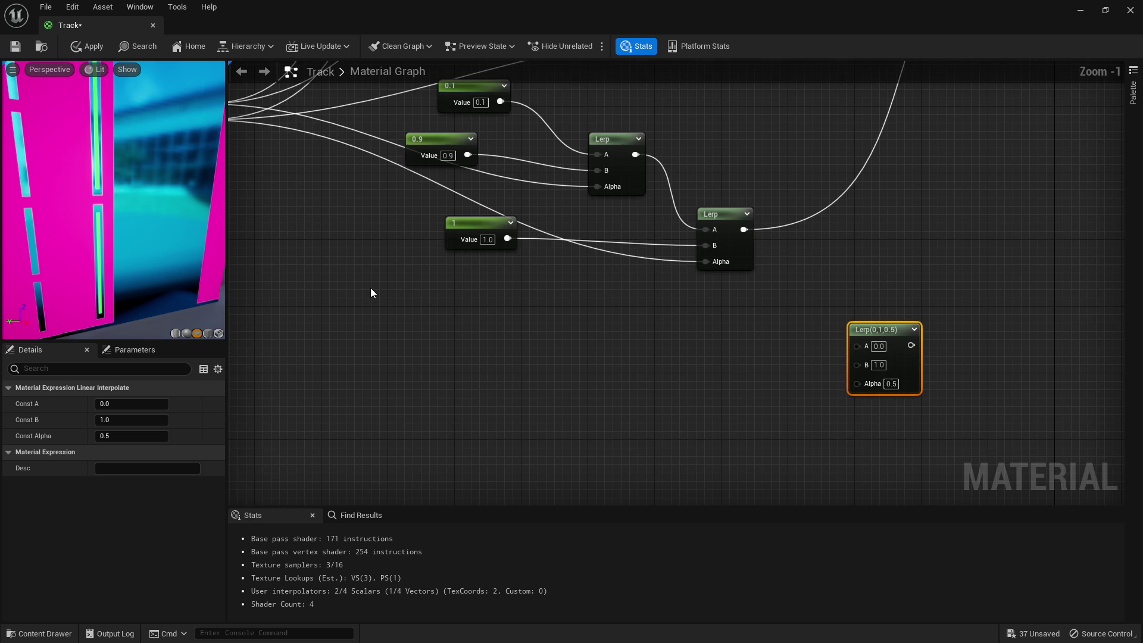
{"action": "right_click_drag", "start_coordinate": [370, 287], "coordinate": [586, 402]}
{"action": "left_click_drag", "start_coordinate": [412, 233], "coordinate": [446, 316]}
{"action": "left_click", "coordinate": [317, 264]}
{"action": "left_click", "coordinate": [317, 263]}
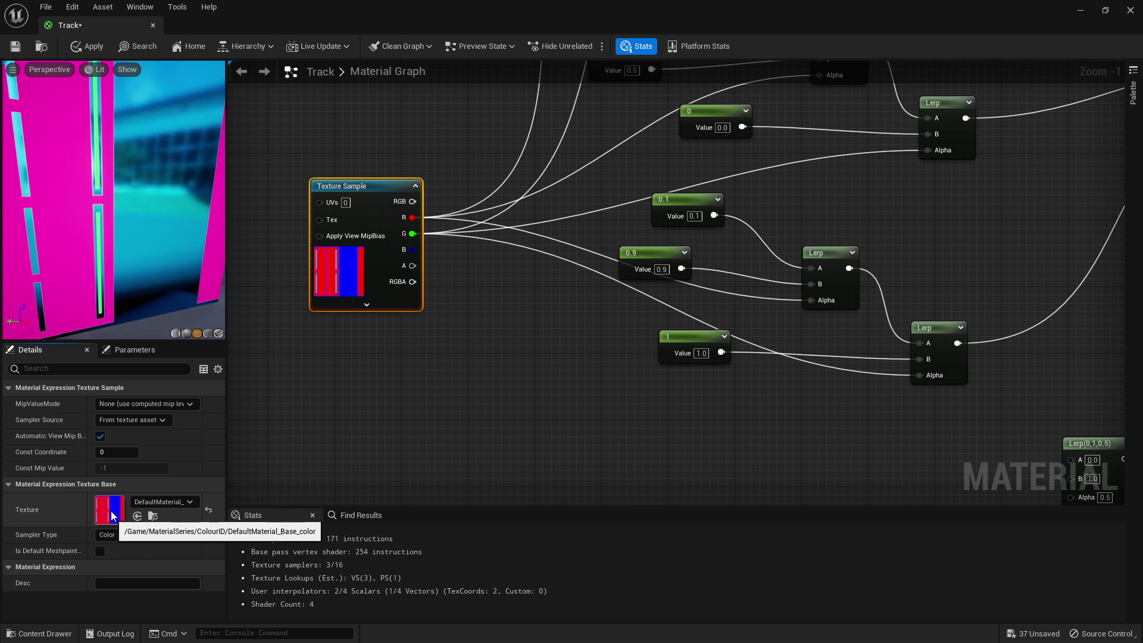
{"action": "double_click", "coordinate": [110, 511]}
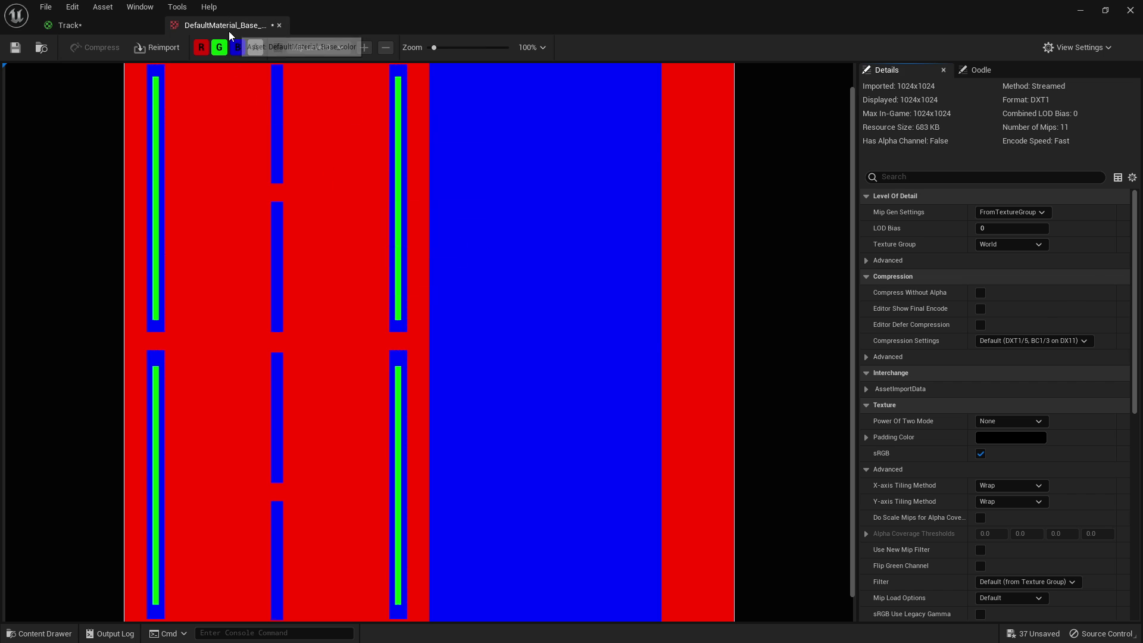
{"action": "left_click", "coordinate": [280, 25]}
- Connect the ID map's green channel to the Alpha of the unconnected Lerp and shift that node aside
{"action": "left_click_drag", "start_coordinate": [412, 234], "coordinate": [1007, 448]}
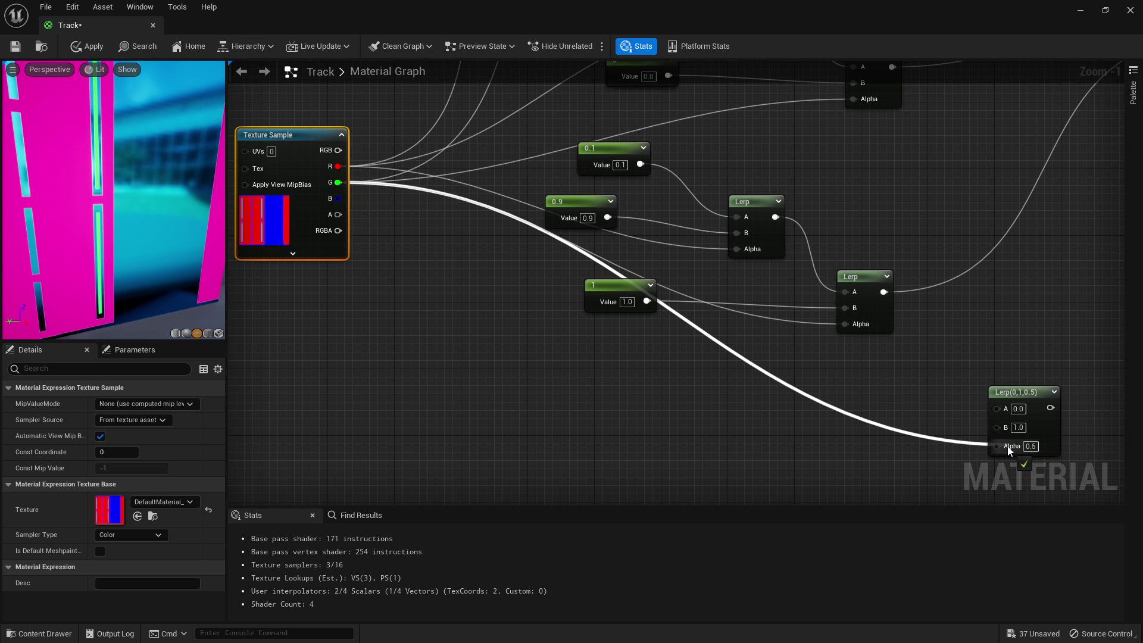
{"action": "right_click_drag", "start_coordinate": [1012, 391], "coordinate": [670, 348]}
{"action": "left_click_drag", "start_coordinate": [670, 348], "coordinate": [769, 347]}
{"action": "left_click", "coordinate": [607, 358]}
- Connect the Colour3 parameter to input A of the new Lerp below the Roughness pair
{"action": "right_click_drag", "start_coordinate": [381, 226], "coordinate": [608, 369]}
{"action": "scroll", "coordinate": [469, 171], "scroll_direction": "down", "scroll_amount": 2}
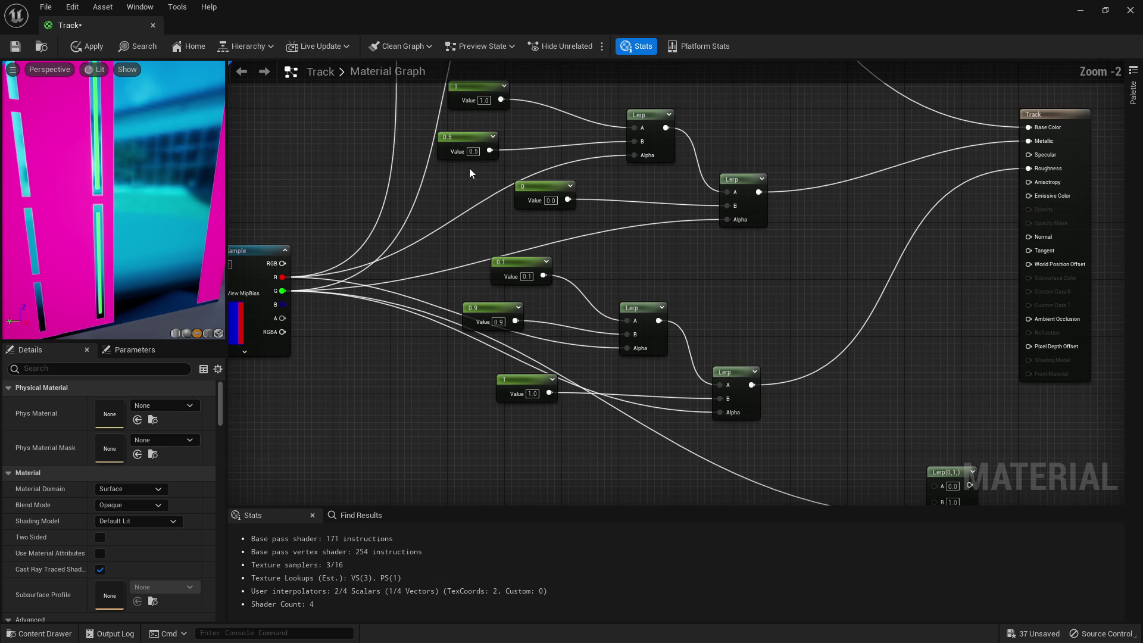
{"action": "right_click_drag", "start_coordinate": [469, 171], "coordinate": [480, 424]}
{"action": "right_click_drag", "start_coordinate": [418, 162], "coordinate": [430, 256]}
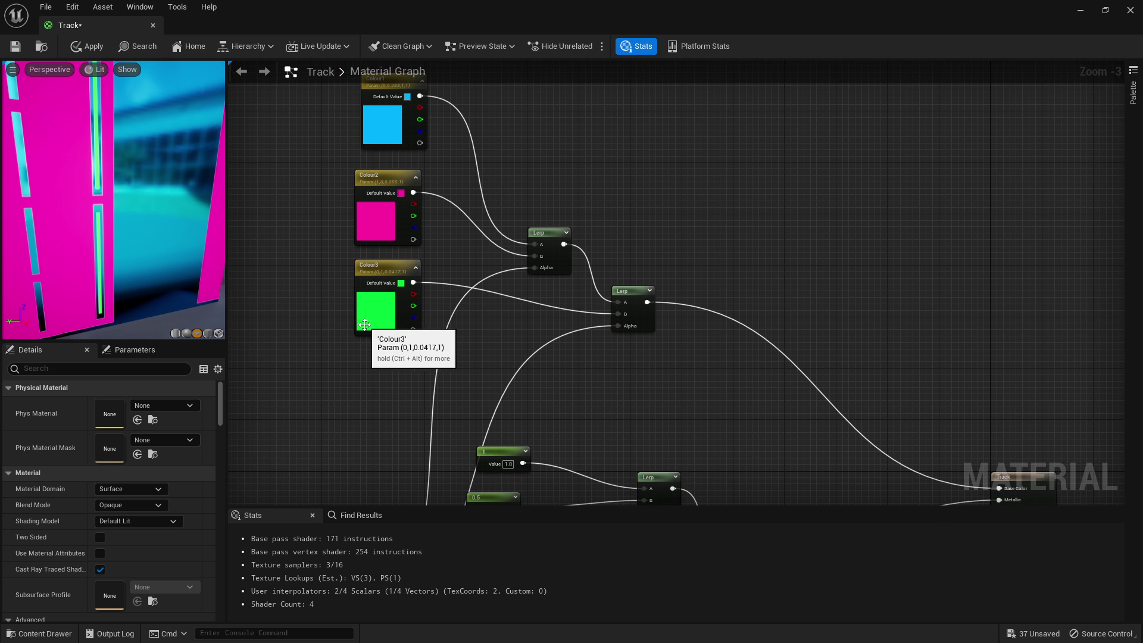
{"action": "left_click_drag", "start_coordinate": [413, 283], "coordinate": [855, 210]}
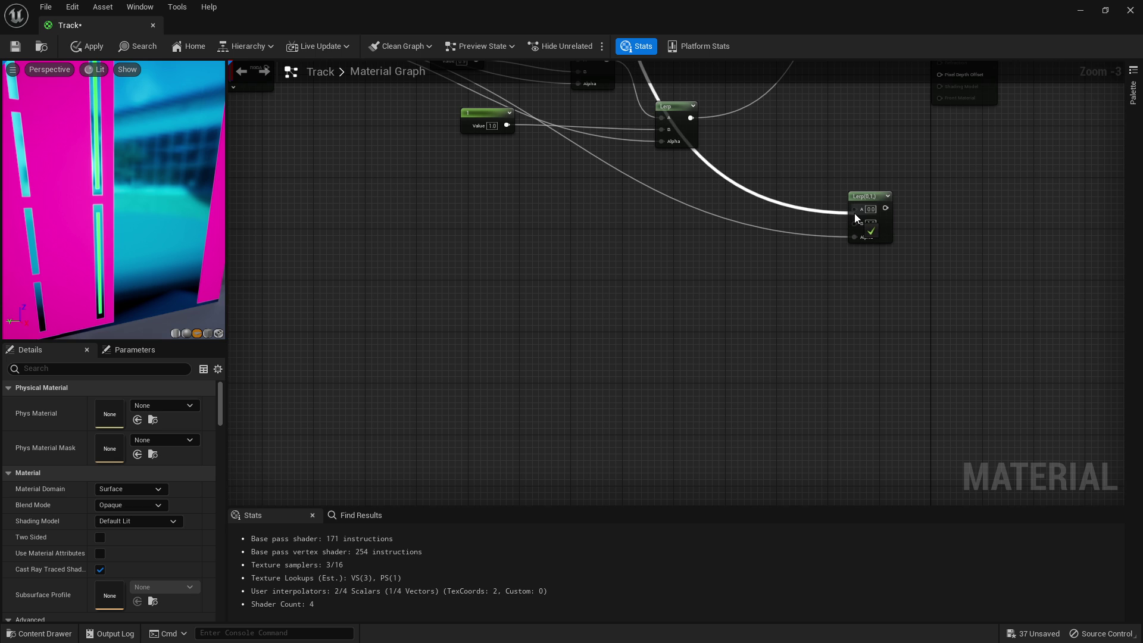
{"action": "right_click_drag", "start_coordinate": [826, 222], "coordinate": [629, 375]}
- Add a constant of 0 beside the new Lerp and connect it to the Lerp's input B
{"action": "scroll", "coordinate": [629, 375], "scroll_direction": "up", "scroll_amount": 2}
{"action": "right_click_drag", "start_coordinate": [545, 443], "coordinate": [529, 435]}
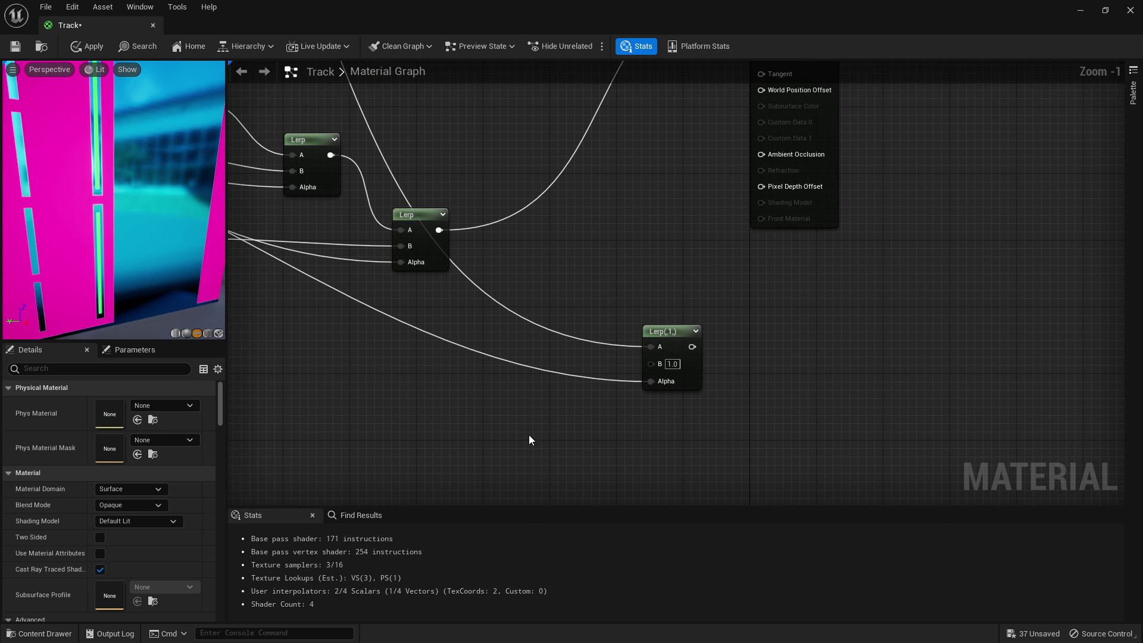
{"action": "right_click_drag", "start_coordinate": [420, 392], "coordinate": [469, 369]}
{"action": "key", "text": "1"}
{"action": "left_click", "coordinate": [466, 306]}
{"action": "left_click_drag", "start_coordinate": [530, 329], "coordinate": [702, 343]}
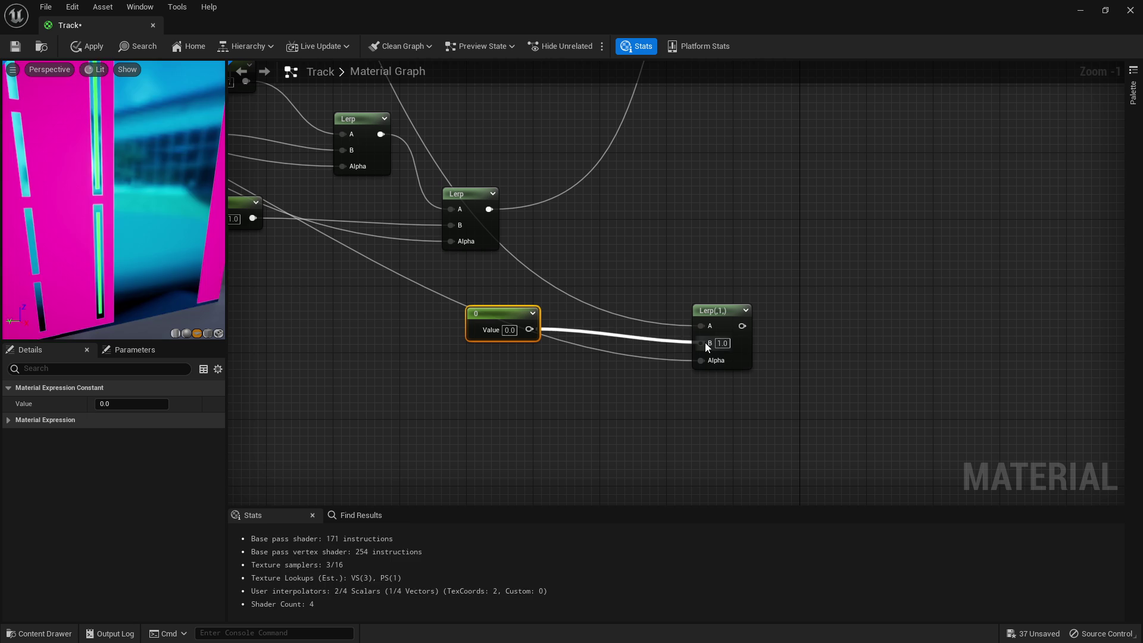
- Connect the new Lerp's output to Emissive Color on the Track result node and check the preview
{"action": "right_click_drag", "start_coordinate": [705, 341], "coordinate": [693, 395]}
{"action": "left_click_drag", "start_coordinate": [672, 415], "coordinate": [774, 180]}
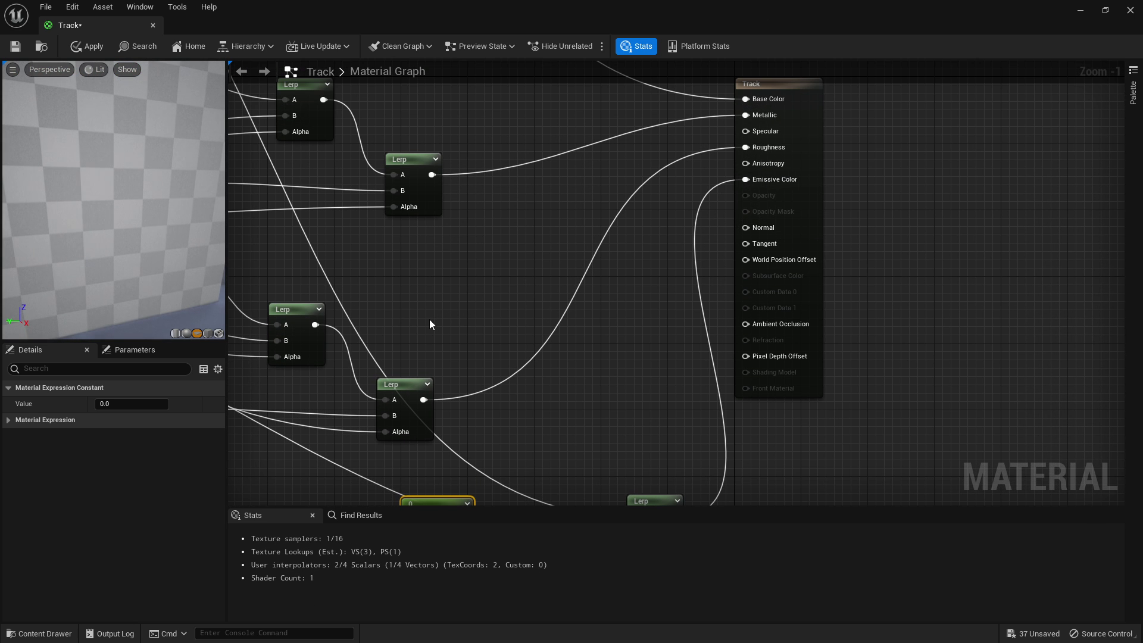
{"action": "right_click_drag", "start_coordinate": [324, 280], "coordinate": [338, 48]}
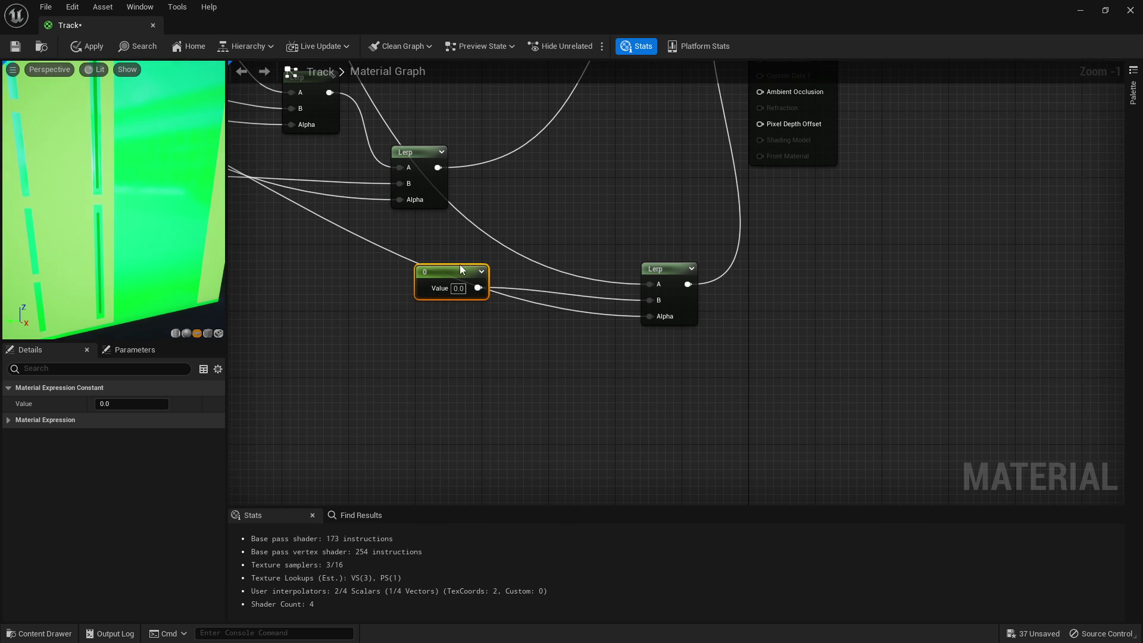
- Rewire the emissive Lerp with the 0 constant on input A and the Colour3 parameter on input B
{"action": "left_click_drag", "start_coordinate": [468, 279], "coordinate": [650, 285]}
{"action": "left_click_drag", "start_coordinate": [445, 316], "coordinate": [481, 234]}
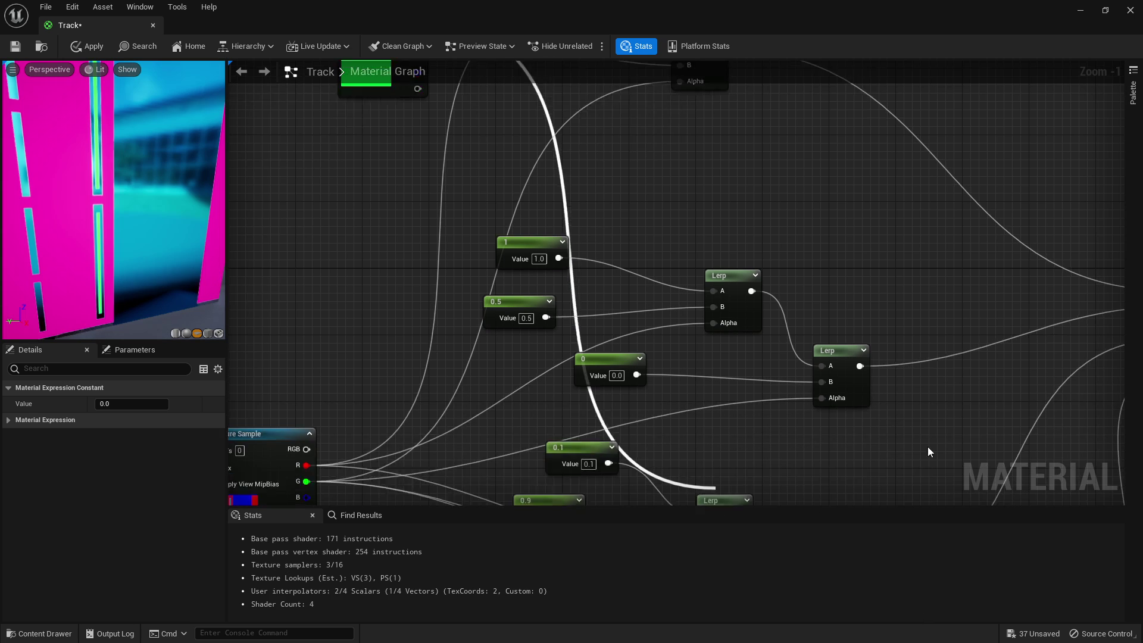
{"action": "left_click_drag", "start_coordinate": [928, 452], "coordinate": [899, 175]}
{"action": "right_click_drag", "start_coordinate": [1026, 231], "coordinate": [851, 465]}
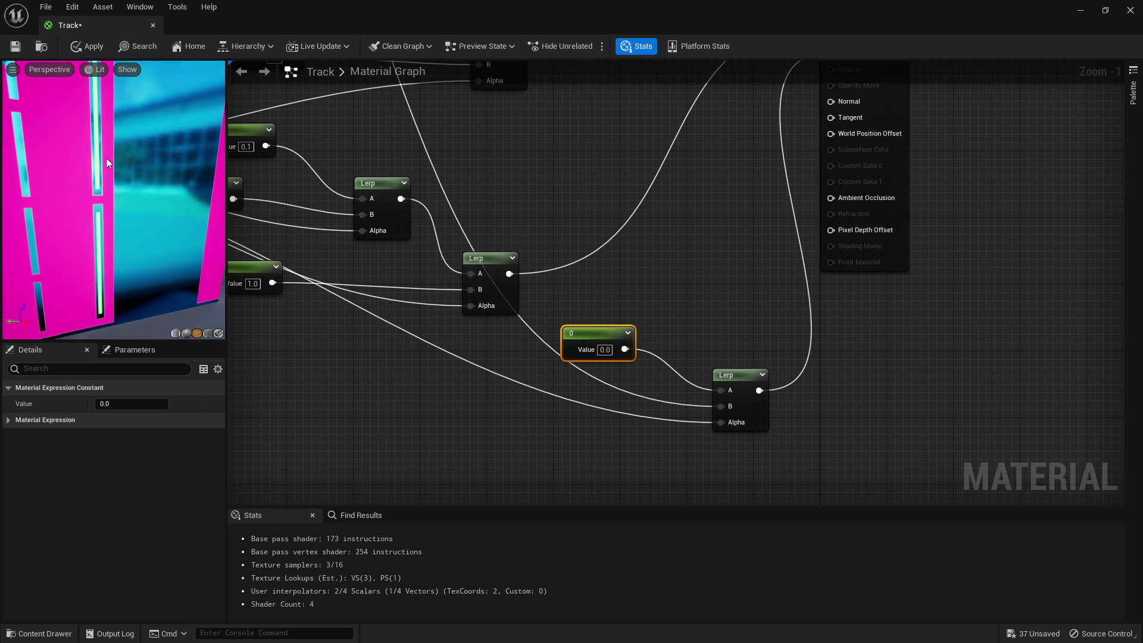
- Add a Multiply node with the emissive Lerp's output feeding its input A
{"action": "right_click_drag", "start_coordinate": [768, 393], "coordinate": [617, 385]}
{"action": "left_click_drag", "start_coordinate": [607, 381], "coordinate": [662, 281]}
{"action": "type", "text": "mult"}
{"action": "key", "text": "Return"}
{"action": "right_click_drag", "start_coordinate": [628, 267], "coordinate": [631, 332]}
- Add a constant for input B of the Multiply node and set its value to 10
{"action": "key", "text": "1"}
{"action": "left_click", "coordinate": [582, 335]}
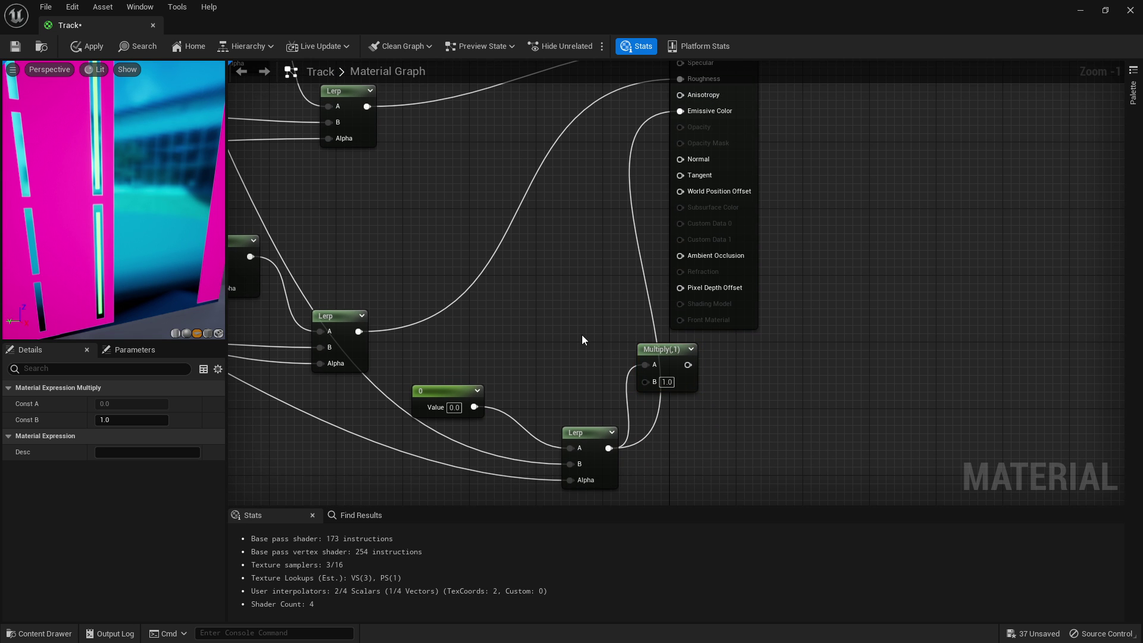
{"action": "left_click_drag", "start_coordinate": [600, 345], "coordinate": [655, 382]}
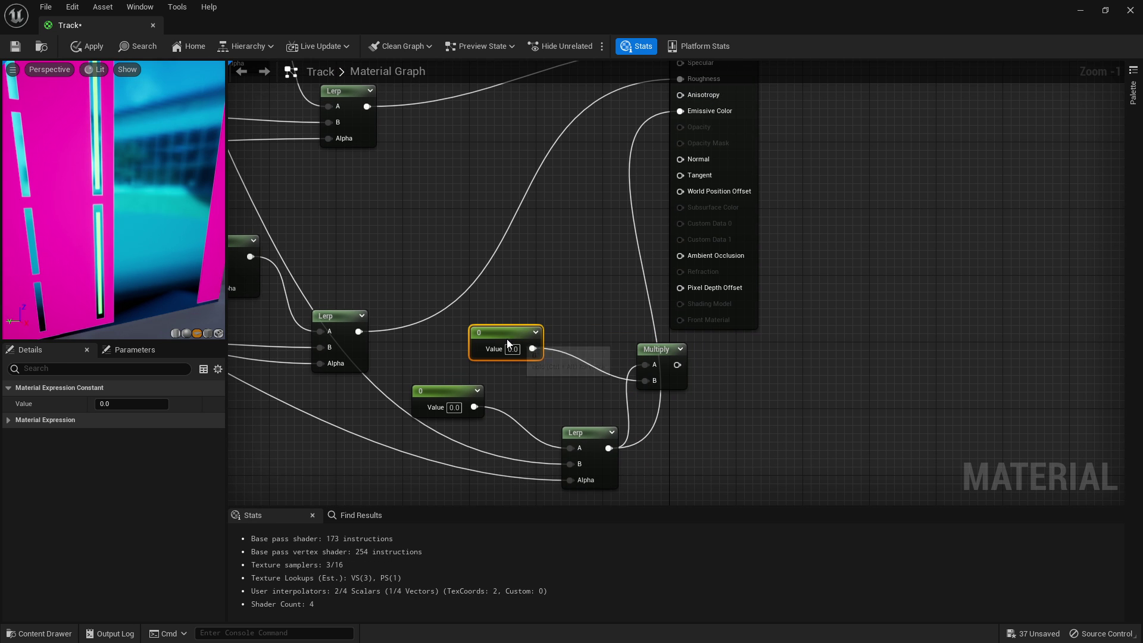
{"action": "left_click", "coordinate": [120, 403]}
{"action": "type", "text": "10"}
{"action": "key", "text": "Return"}
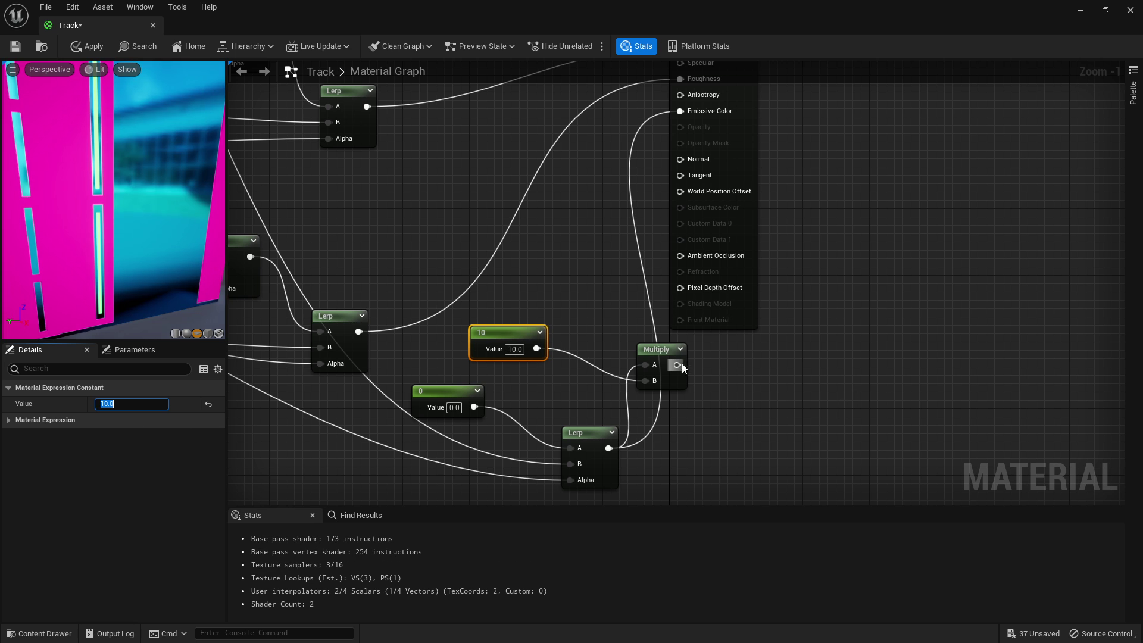
- Move the Track result node aside and connect the Multiply output to Emissive Color
{"action": "left_click_drag", "start_coordinate": [703, 325], "coordinate": [795, 351]}
{"action": "left_click_drag", "start_coordinate": [678, 365], "coordinate": [772, 137]}
{"action": "scroll", "coordinate": [585, 225], "scroll_direction": "down", "scroll_amount": 2}
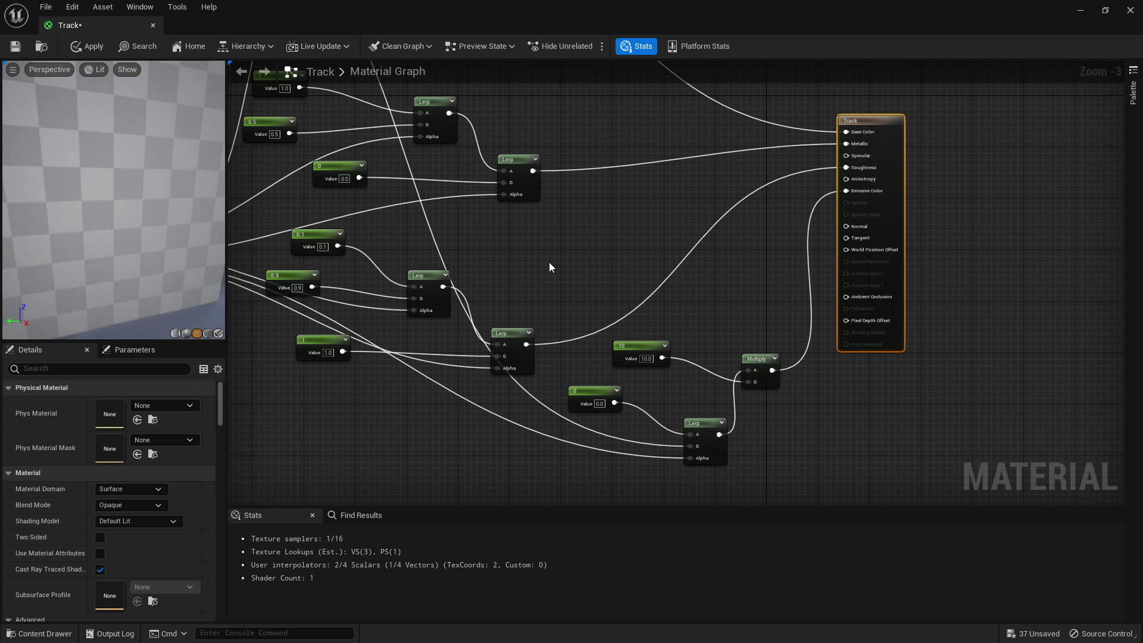
- Review the three colour parameters and the metallic constants that are not yet parameters
{"action": "right_click_drag", "start_coordinate": [627, 245], "coordinate": [910, 445]}
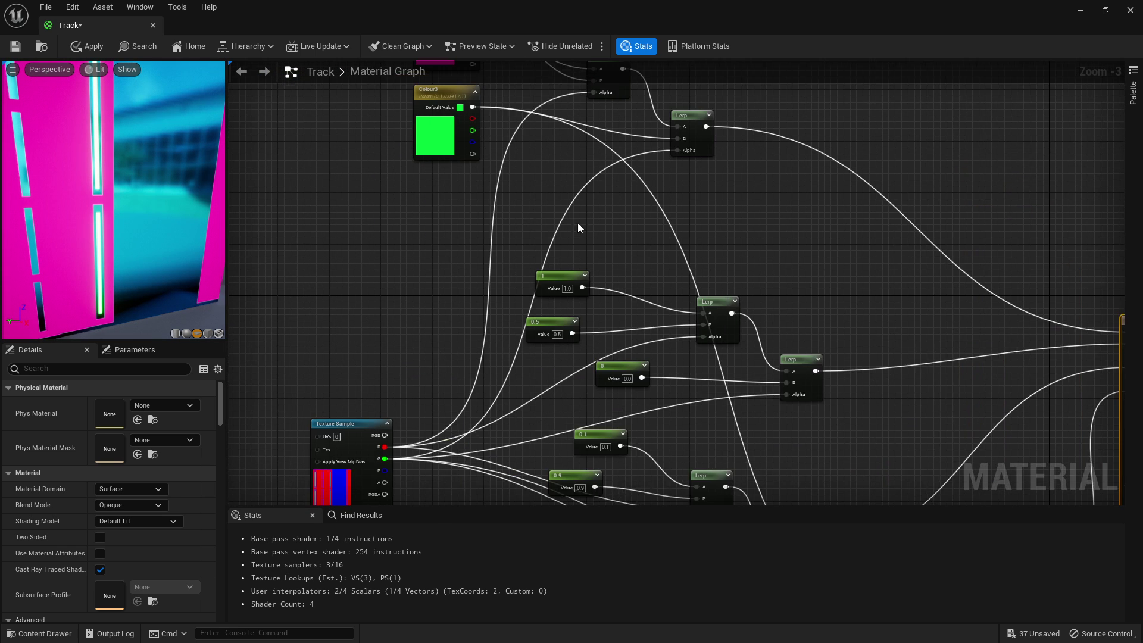
{"action": "right_click_drag", "start_coordinate": [579, 227], "coordinate": [627, 255]}
{"action": "right_click_drag", "start_coordinate": [672, 131], "coordinate": [635, 338]}
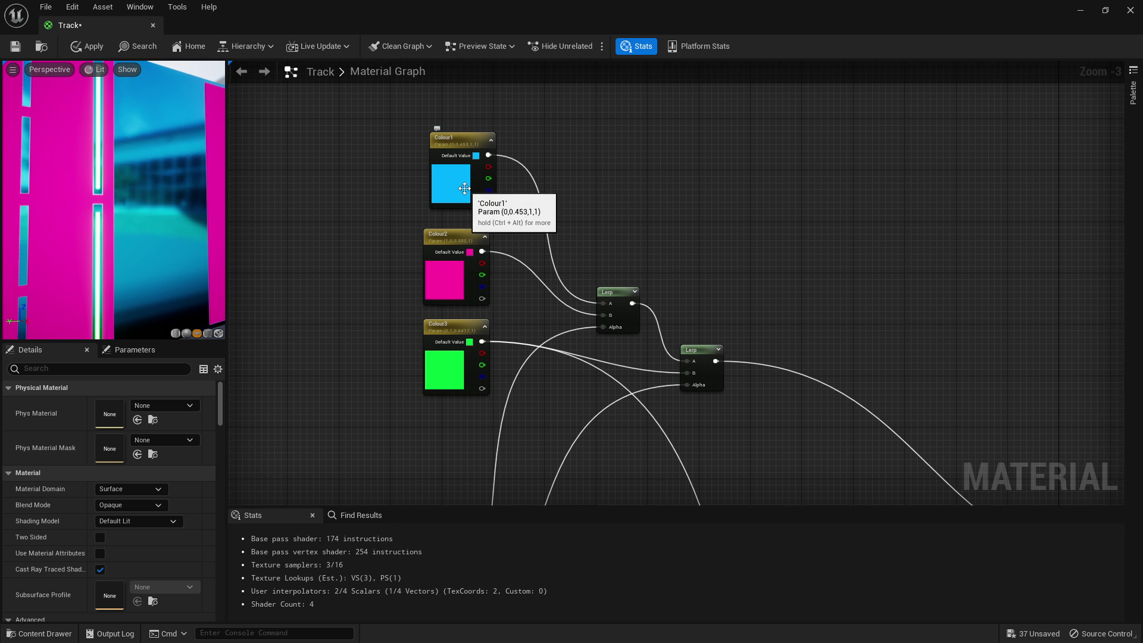
{"action": "left_click_drag", "start_coordinate": [351, 134], "coordinate": [521, 337]}
{"action": "right_click_drag", "start_coordinate": [543, 463], "coordinate": [543, 317]}
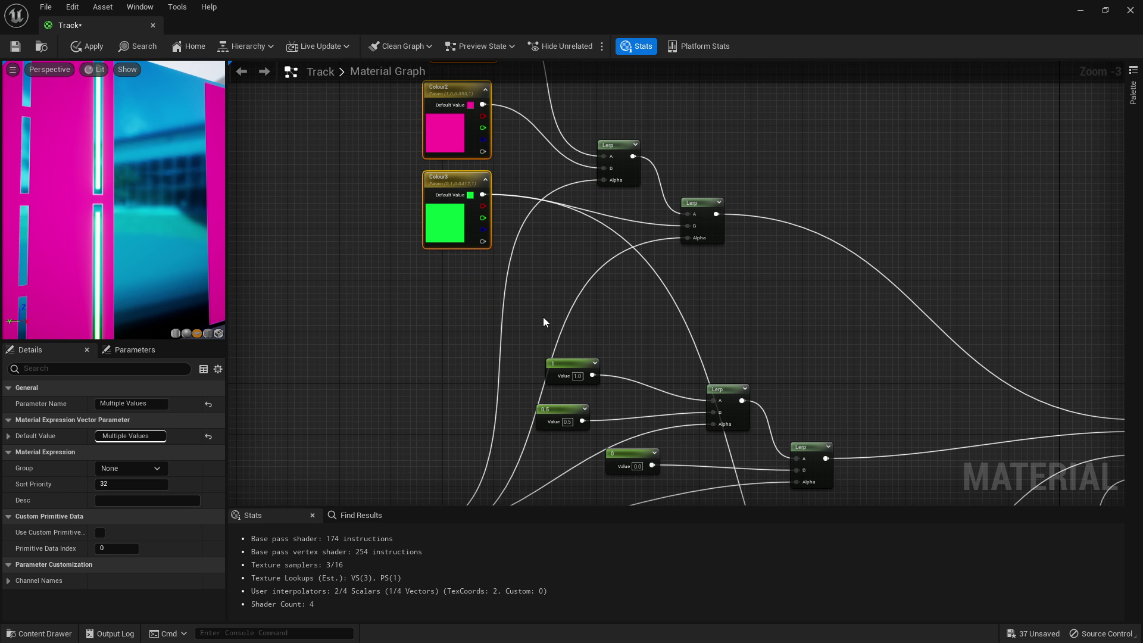
{"action": "right_click", "coordinate": [559, 362]}
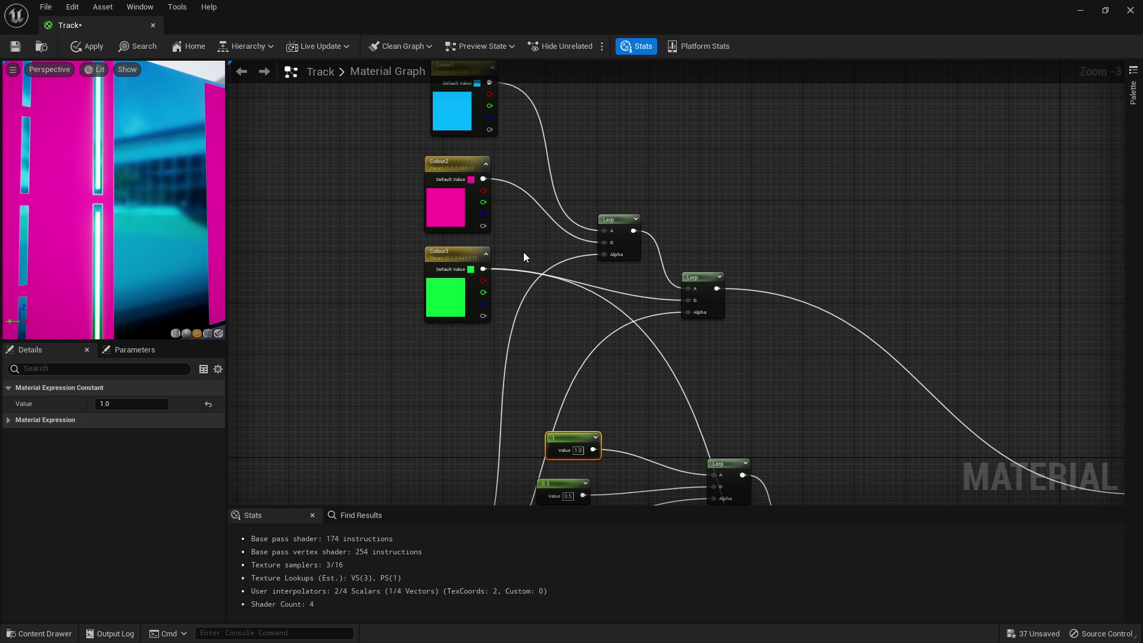
{"action": "left_click", "coordinate": [458, 114]}
{"action": "right_click_drag", "start_coordinate": [511, 122], "coordinate": [513, 187]}
{"action": "right_click_drag", "start_coordinate": [592, 487], "coordinate": [584, 342]}
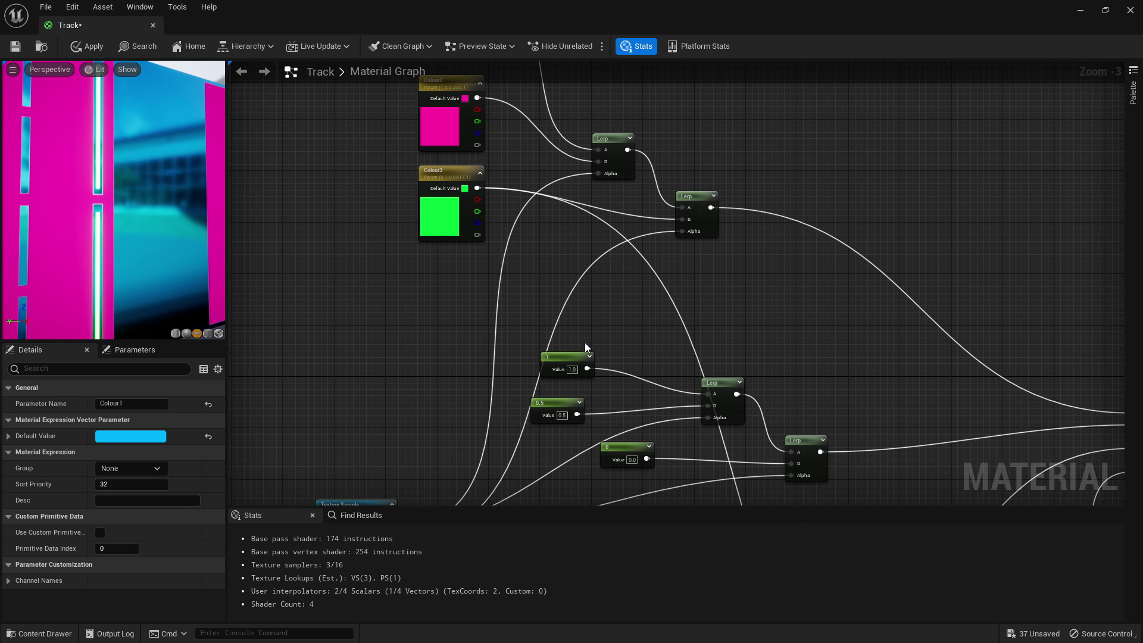
- Convert the metallic constants 1 and 0.5 to parameters named Metal1 and Metal2
{"action": "right_click", "coordinate": [571, 357]}
{"action": "left_click", "coordinate": [608, 374]}
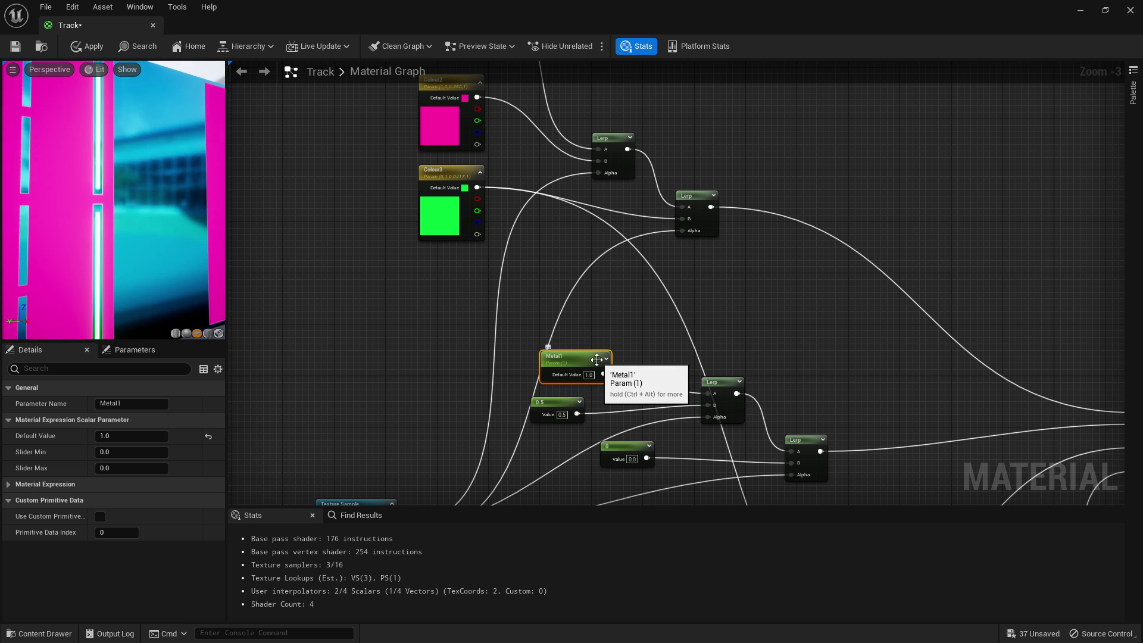
{"action": "right_click", "coordinate": [553, 403]}
{"action": "left_click", "coordinate": [589, 172]}
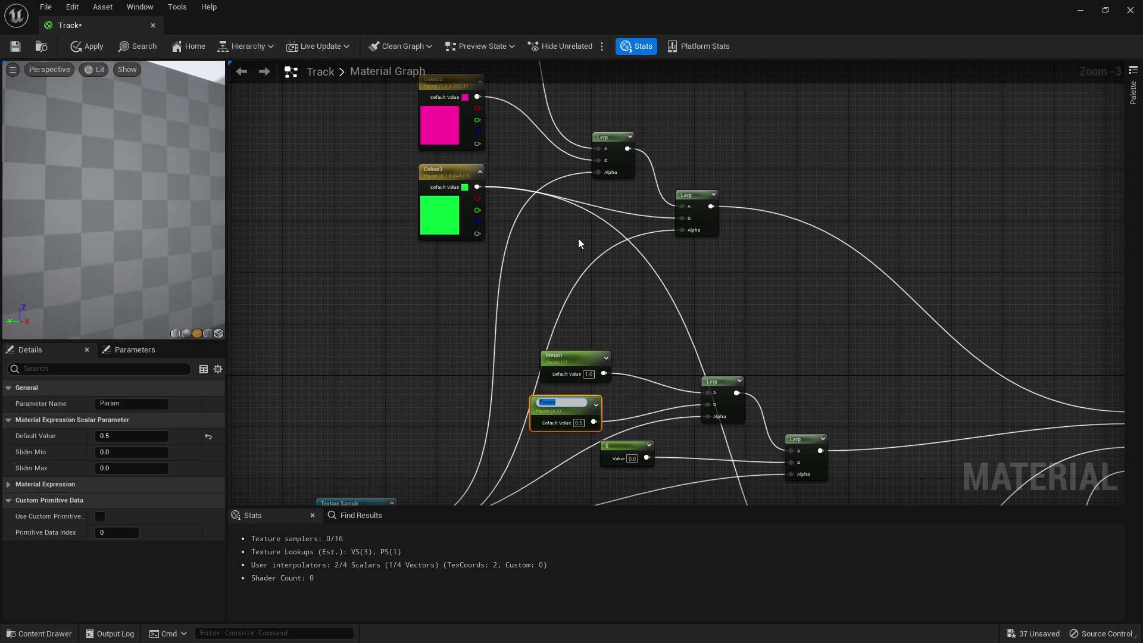
{"action": "type", "text": "Metal2"}
{"action": "key", "text": "Return"}
- Convert the metallic constant 0 to a parameter named Metal3
{"action": "right_click", "coordinate": [619, 445]}
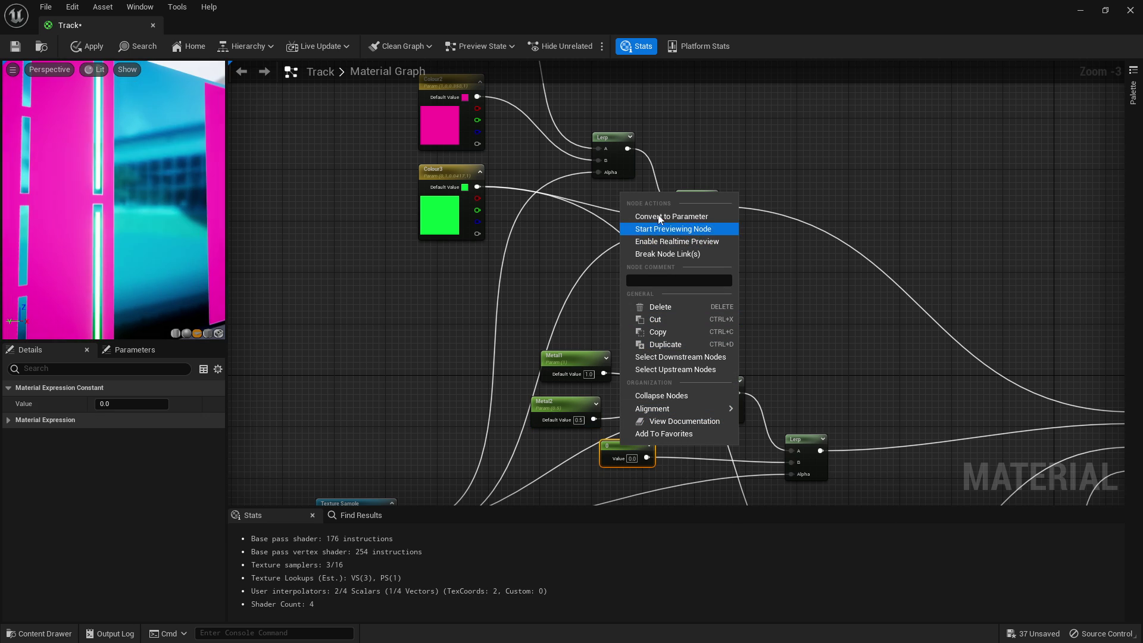
{"action": "left_click", "coordinate": [659, 213]}
{"action": "type", "text": "Metal3"}
{"action": "key", "text": "Return"}
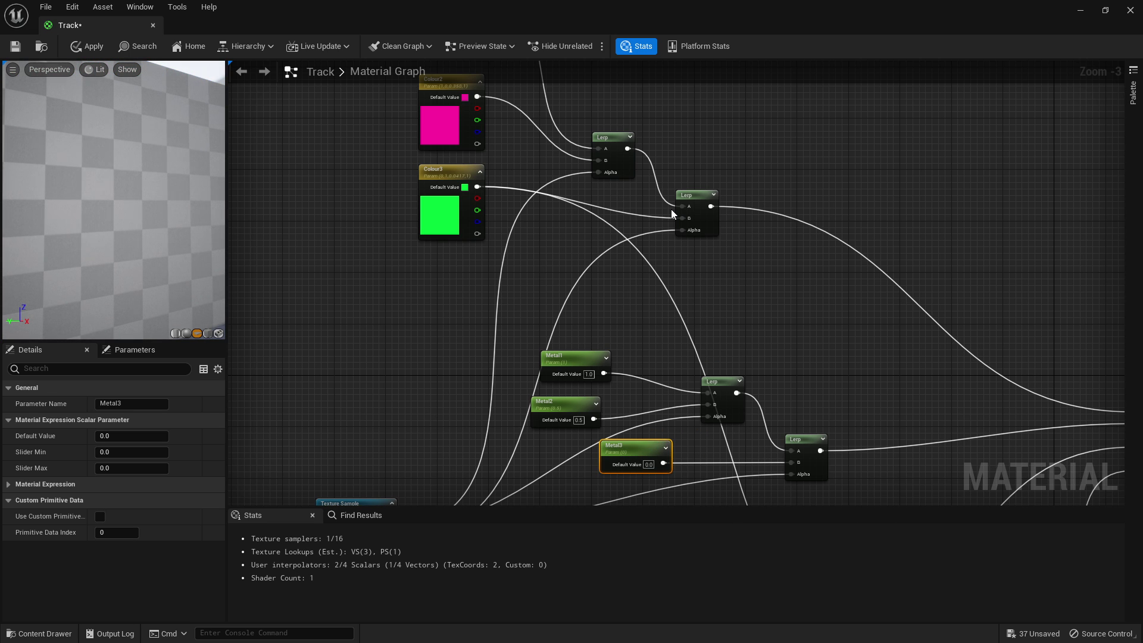
- Convert the 0.1 roughness constant to a parameter named Roughness1
{"action": "right_click_drag", "start_coordinate": [671, 212], "coordinate": [682, 37]}
{"action": "right_click", "coordinate": [631, 350]}
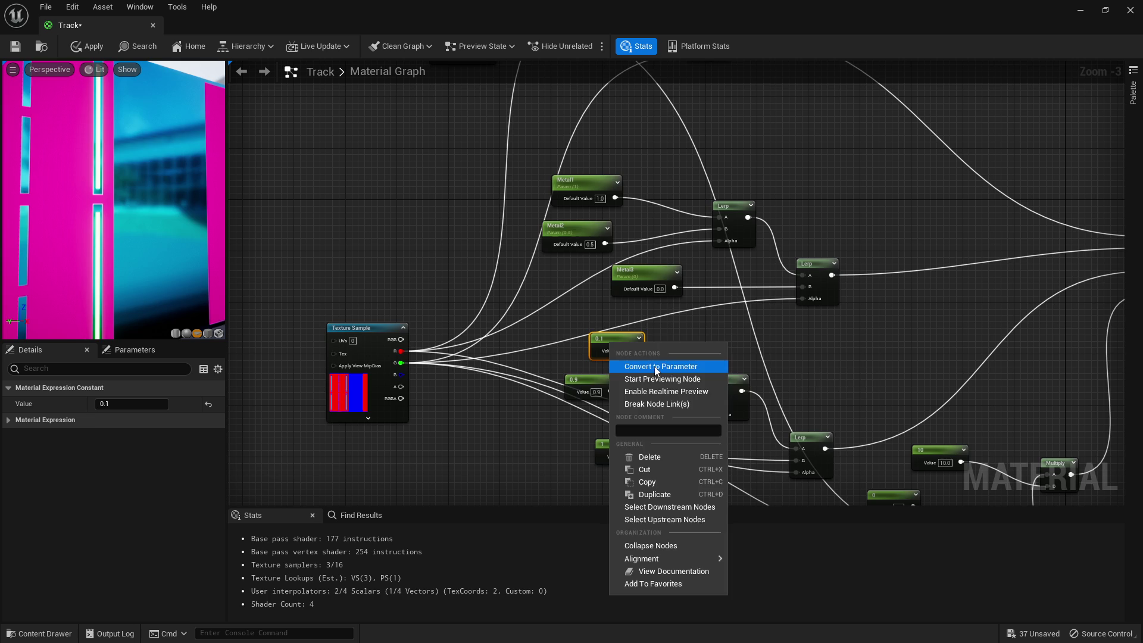
{"action": "left_click", "coordinate": [657, 367]}
{"action": "type", "text": "Roughness1"}
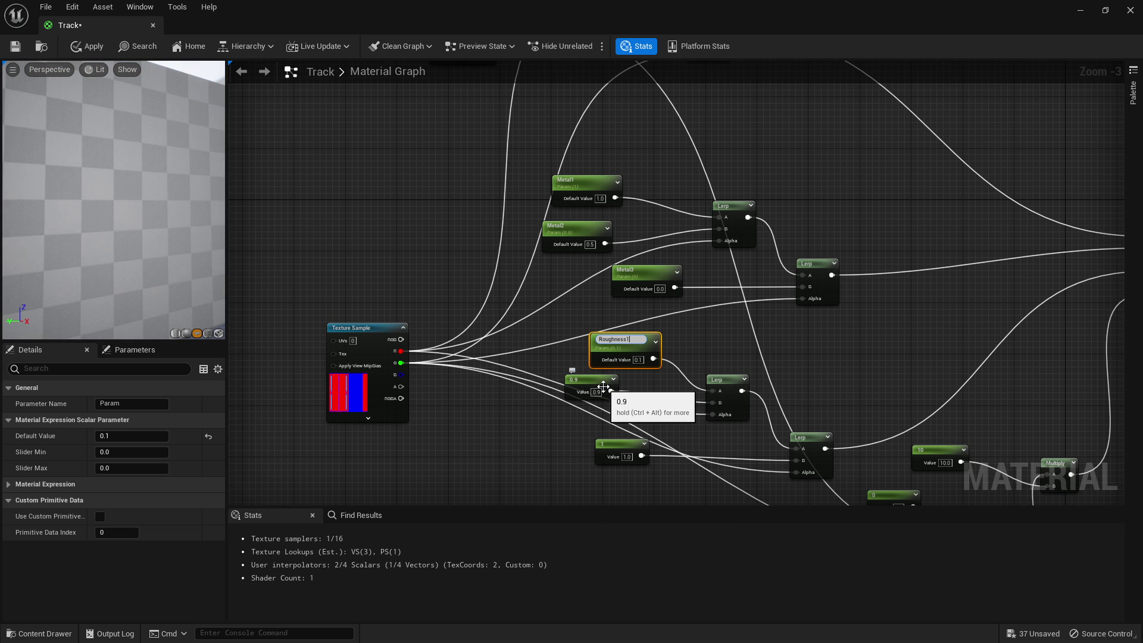
{"action": "key", "text": "Return"}
- Convert the 0.9 roughness constant to a parameter named Roughness2
{"action": "right_click", "coordinate": [603, 386]}
{"action": "left_click", "coordinate": [627, 397]}
{"action": "type", "text": "Rou"}
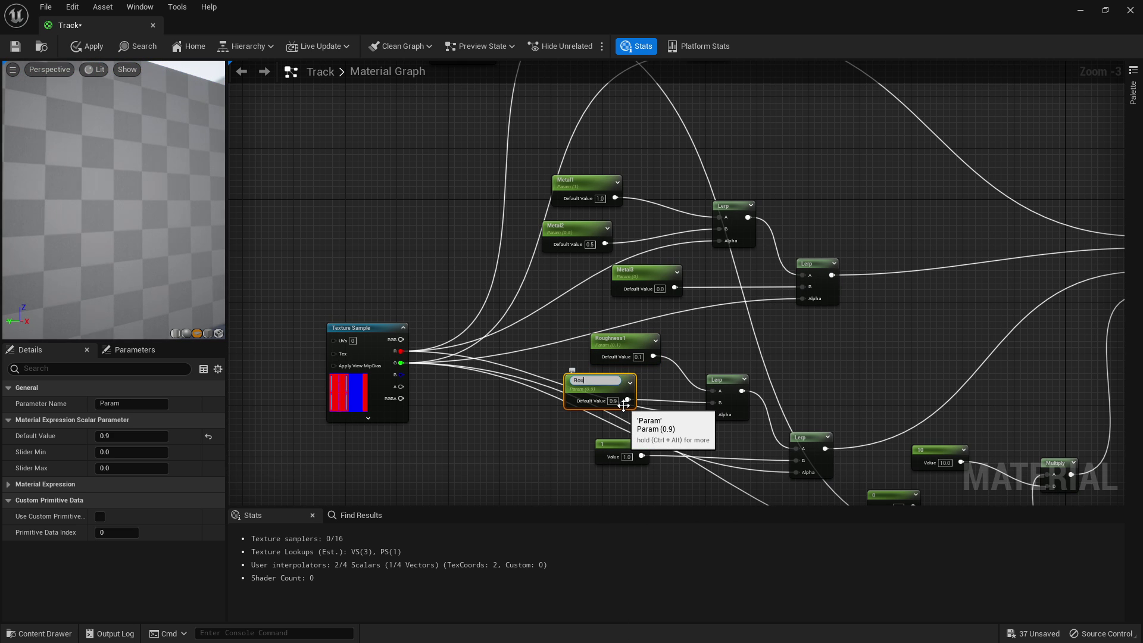
{"action": "type", "text": "ghness2"}
{"action": "key", "text": "Return"}
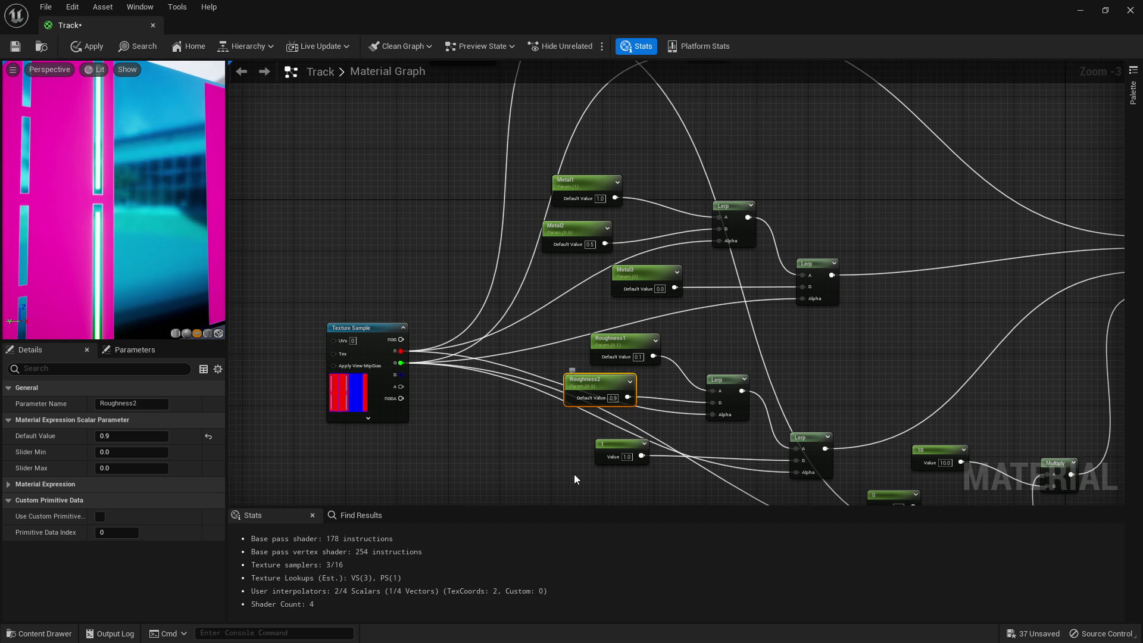
- Convert the roughness constant of value 1 to a parameter named Roughness3
{"action": "right_click", "coordinate": [631, 445]}
{"action": "left_click", "coordinate": [697, 223]}
{"action": "type", "text": "Roughness3"}
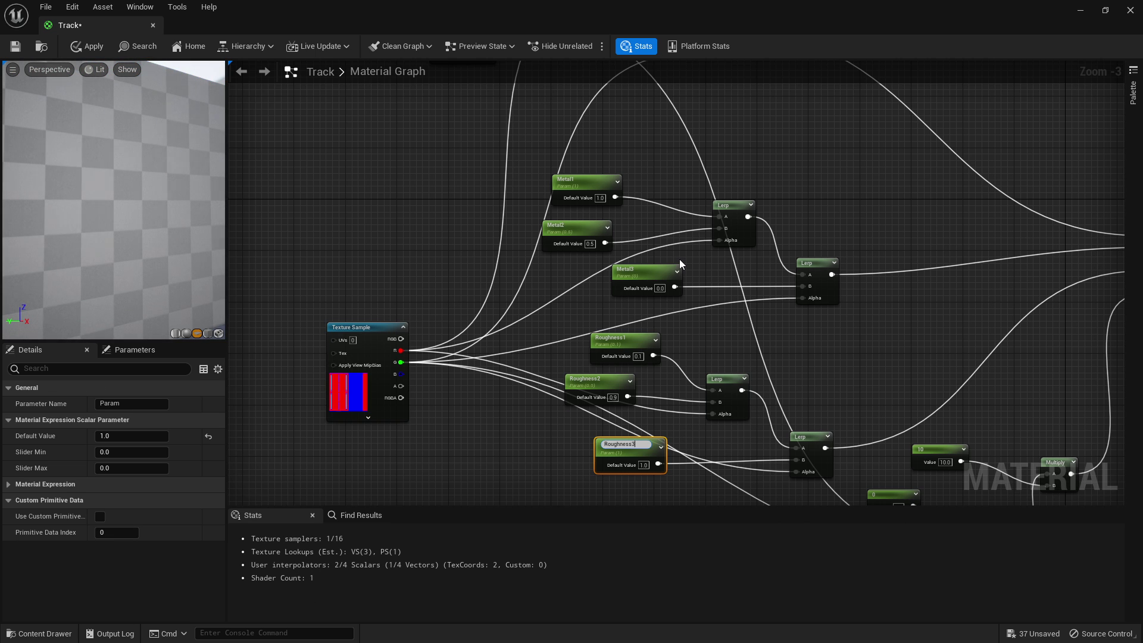
{"action": "key", "text": "Return"}
- Convert the constant 10 feeding the Multiply node to a parameter named EmissiveStrengh
{"action": "right_click_drag", "start_coordinate": [927, 341], "coordinate": [697, 239]}
{"action": "right_click", "coordinate": [719, 352]}
{"action": "left_click", "coordinate": [761, 372]}
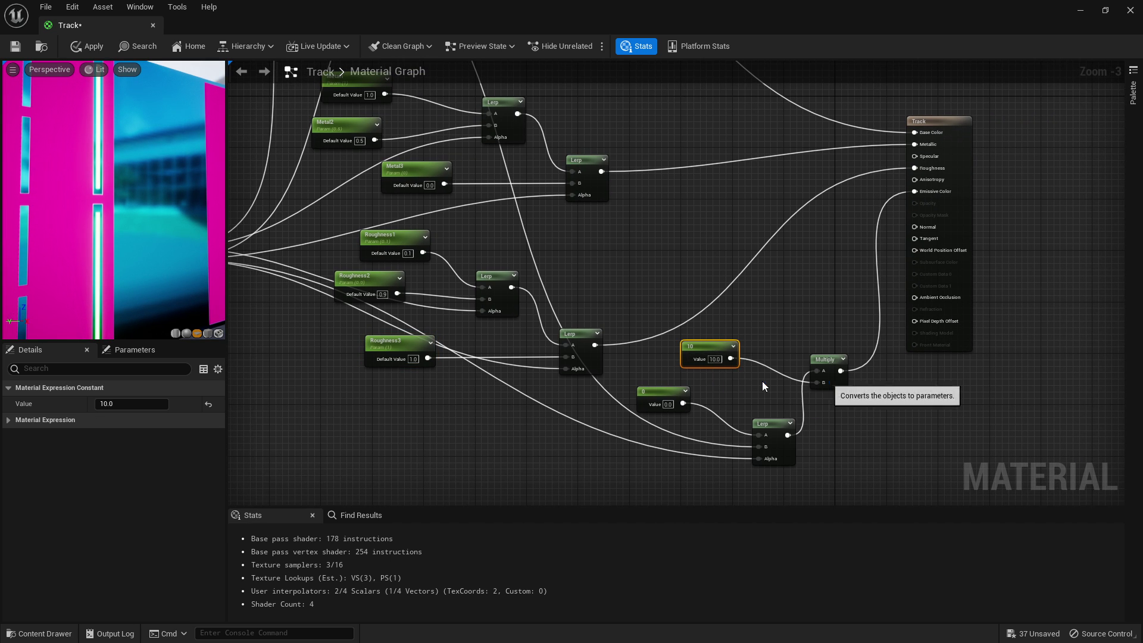
{"action": "type", "text": "Emi"}
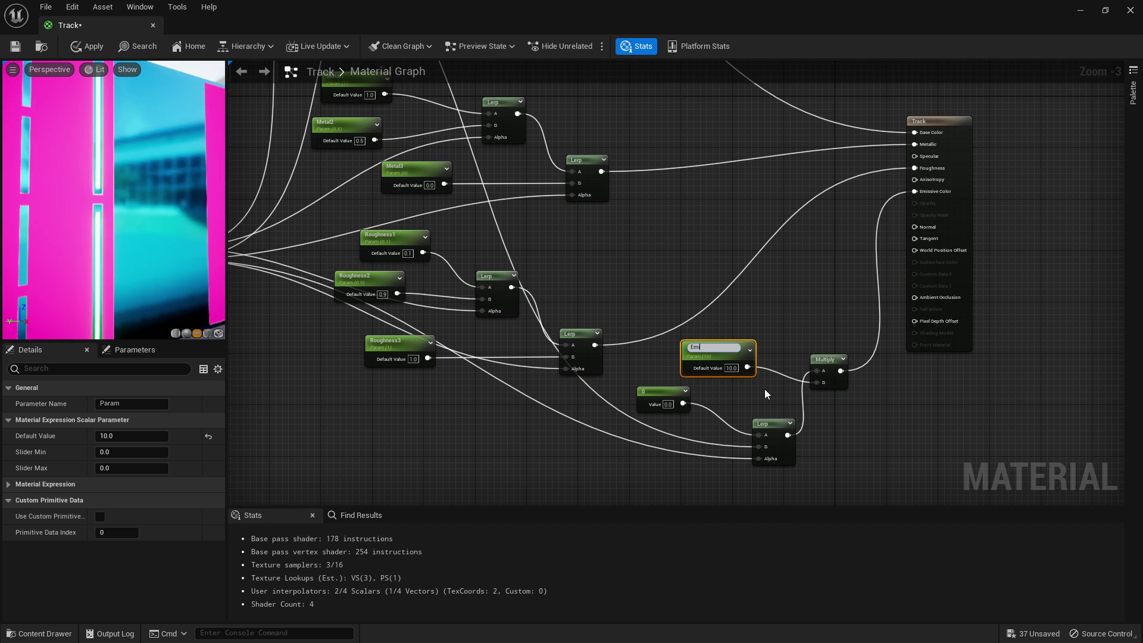
{"action": "type", "text": "ssiveStrengh"}
{"action": "key", "text": "Return"}
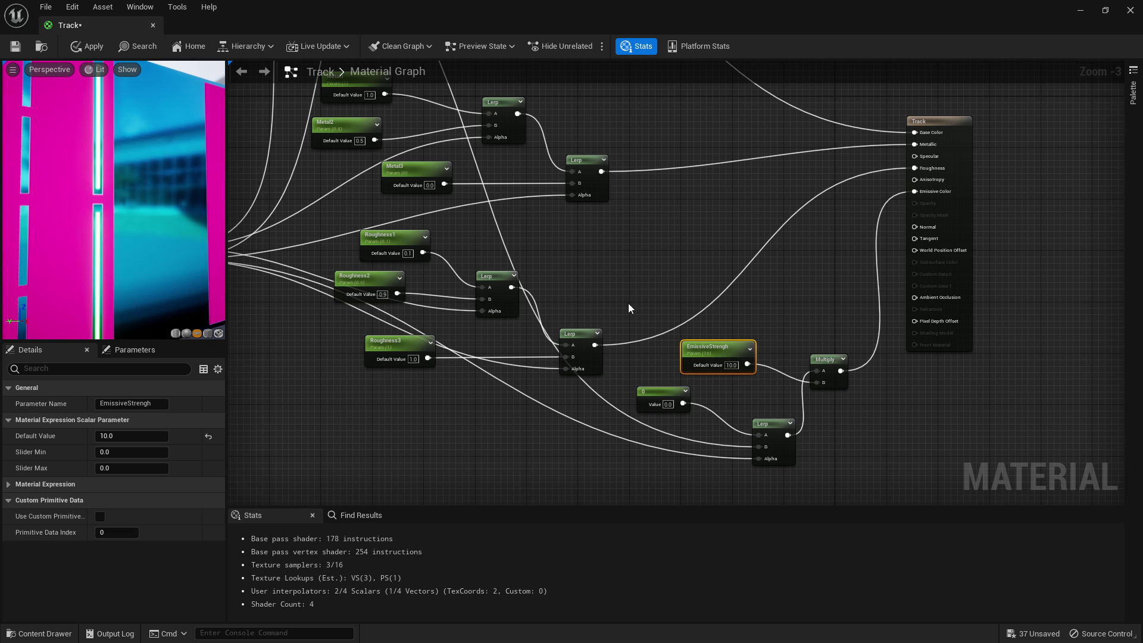
{"action": "scroll", "coordinate": [628, 302], "scroll_direction": "down", "scroll_amount": 4}
{"action": "scroll", "coordinate": [658, 287], "scroll_direction": "up", "scroll_amount": 3}
{"action": "right_click_drag", "start_coordinate": [648, 291], "coordinate": [739, 211]}
{"action": "scroll", "coordinate": [318, 349], "scroll_direction": "up", "scroll_amount": 4}
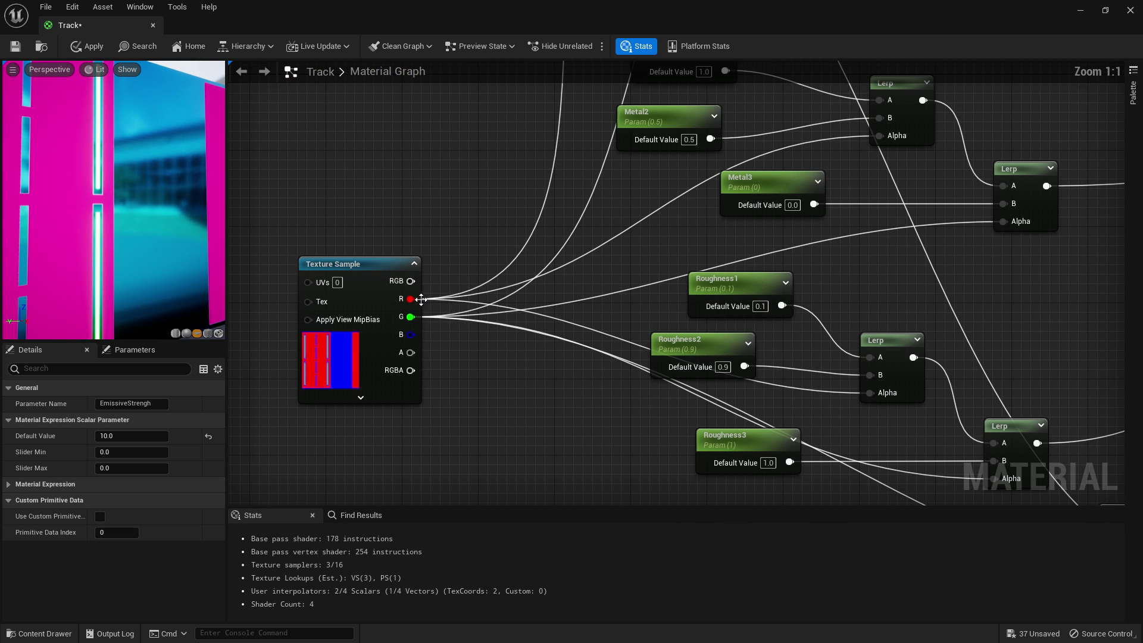
- Apply the changes to the Track material and close its material editor
{"action": "right_click_drag", "start_coordinate": [557, 260], "coordinate": [404, 399]}
{"action": "left_click_drag", "start_coordinate": [624, 146], "coordinate": [965, 356]}
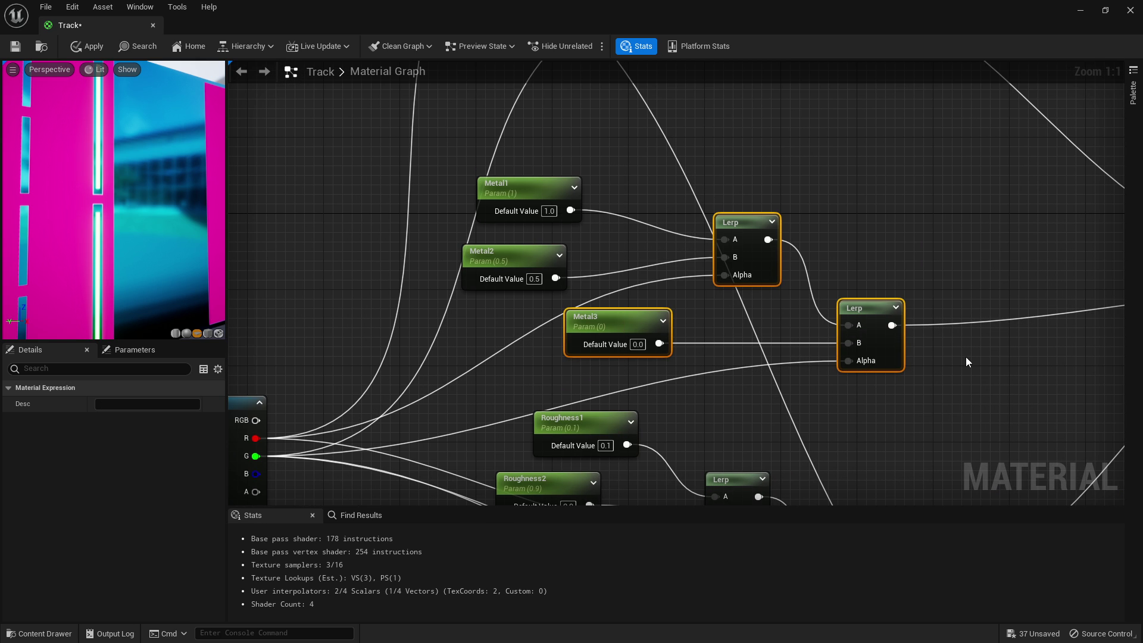
{"action": "left_click", "coordinate": [81, 50]}
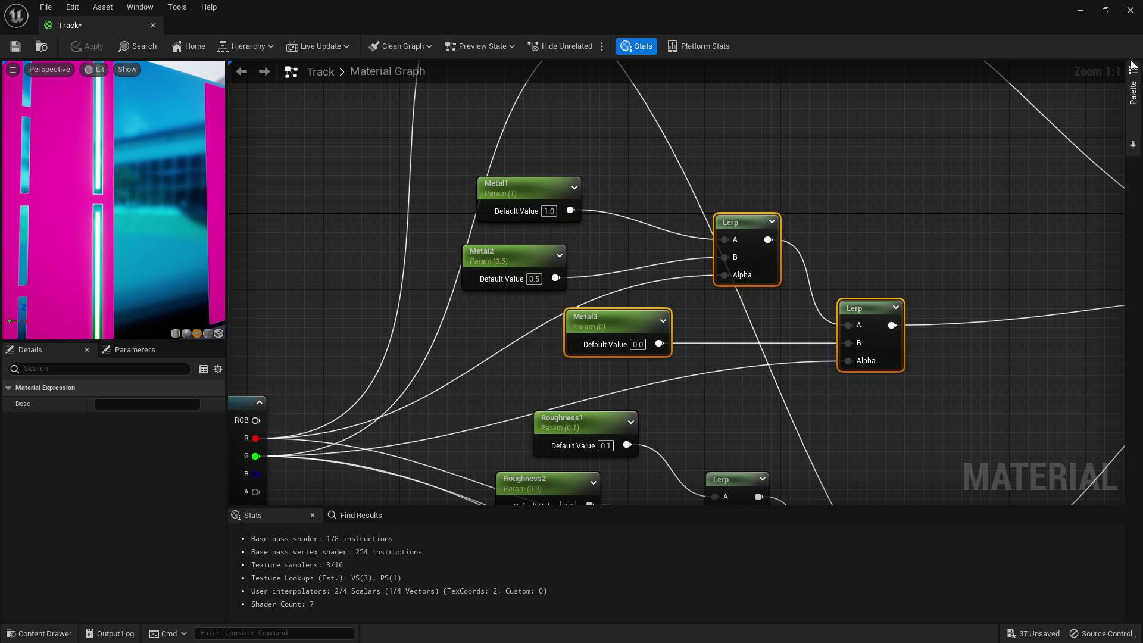
{"action": "left_click", "coordinate": [1130, 10]}
{"action": "key", "text": "Escape"}
{"action": "right_click_drag", "start_coordinate": [538, 301], "coordinate": [495, 280]}
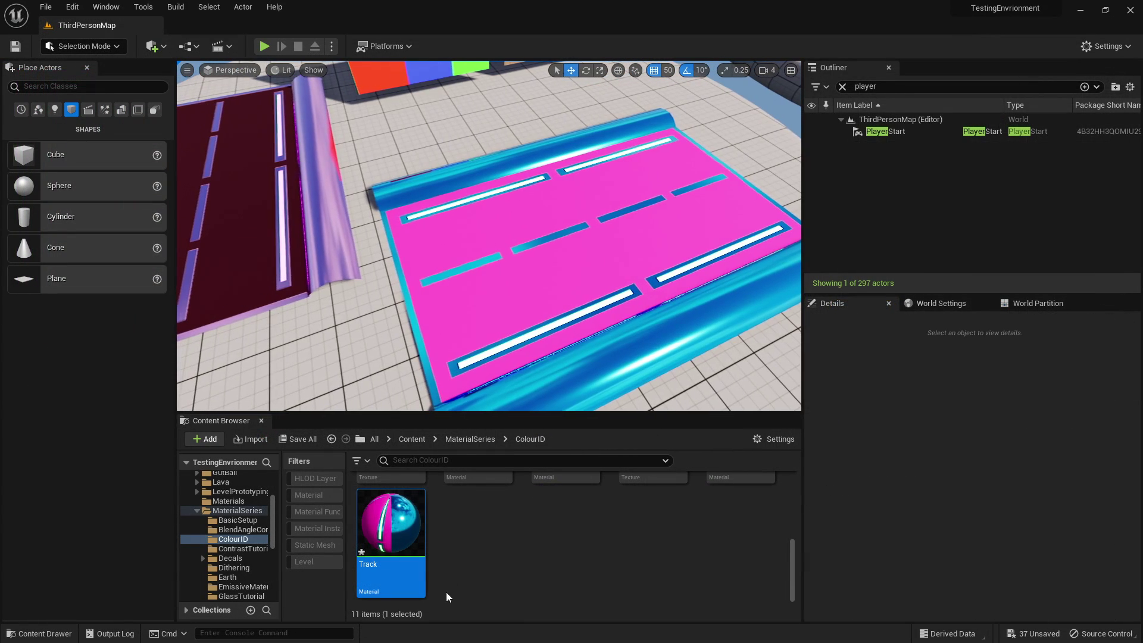
- Create a material instance from the Track material and assign it to the pink road mesh in the level
{"action": "right_click", "coordinate": [387, 522]}
{"action": "left_click", "coordinate": [453, 236]}
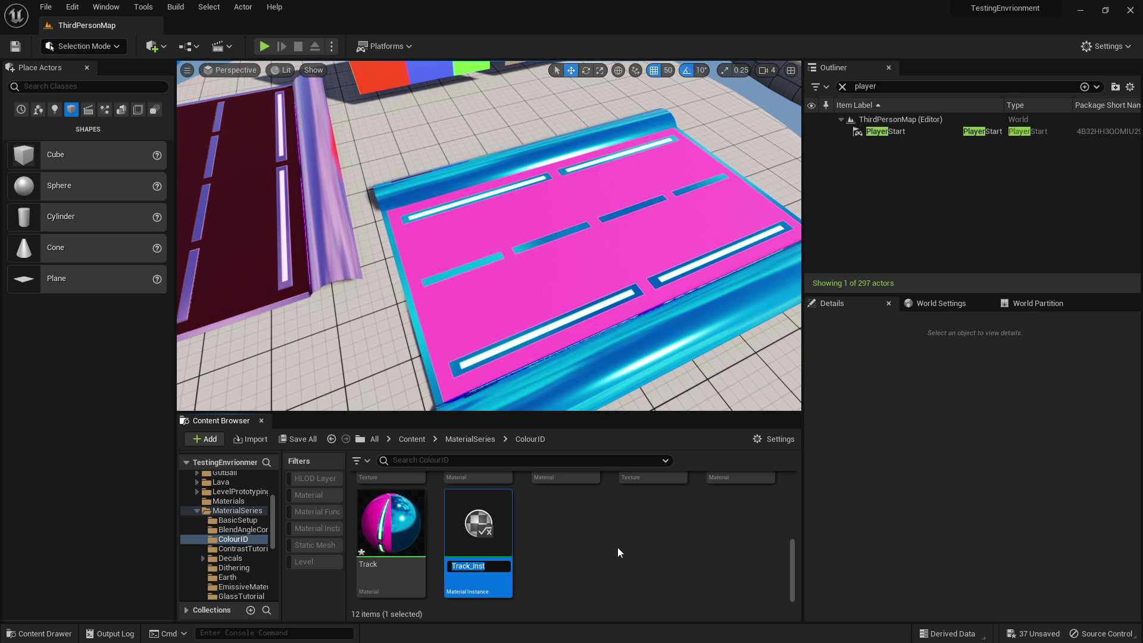
{"action": "left_click_drag", "start_coordinate": [478, 524], "coordinate": [556, 234]}
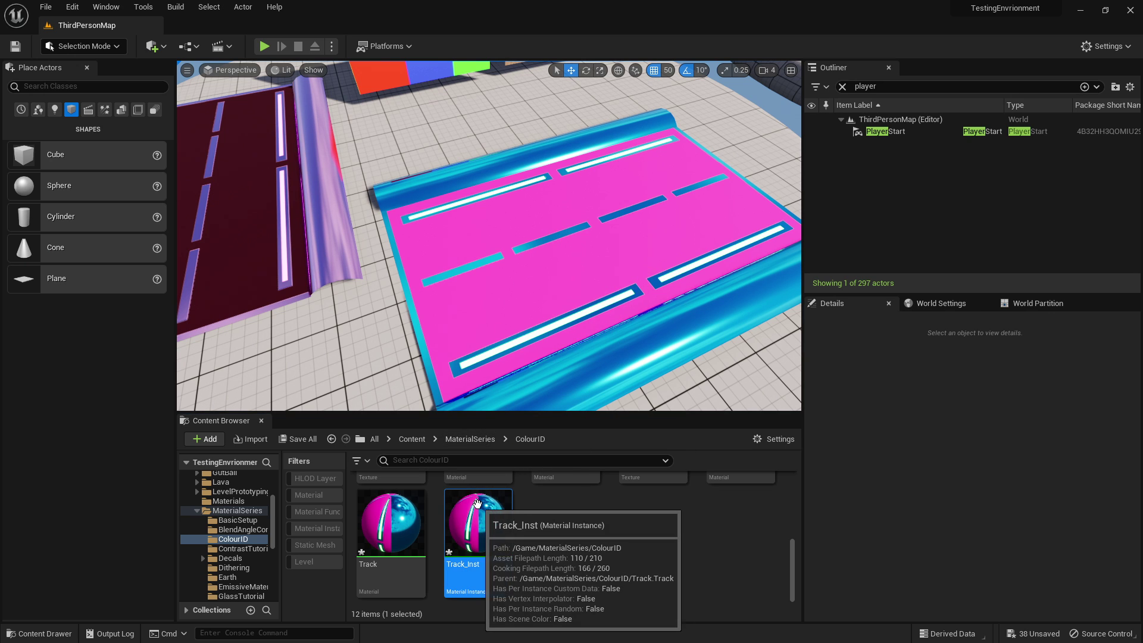
- Open the new Track instance beside the viewport and set its Colour1 parameter to a pale blue with about 0.49 saturation
{"action": "double_click", "coordinate": [479, 524]}
{"action": "left_click_drag", "start_coordinate": [685, 23], "coordinate": [974, 167]}
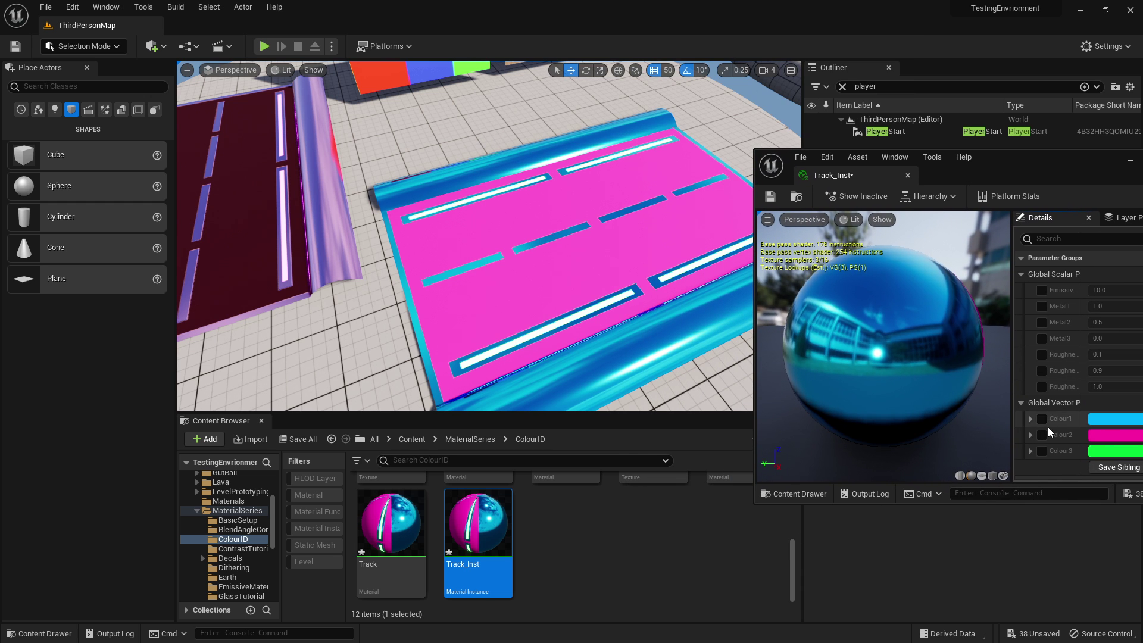
{"action": "left_click", "coordinate": [1110, 419]}
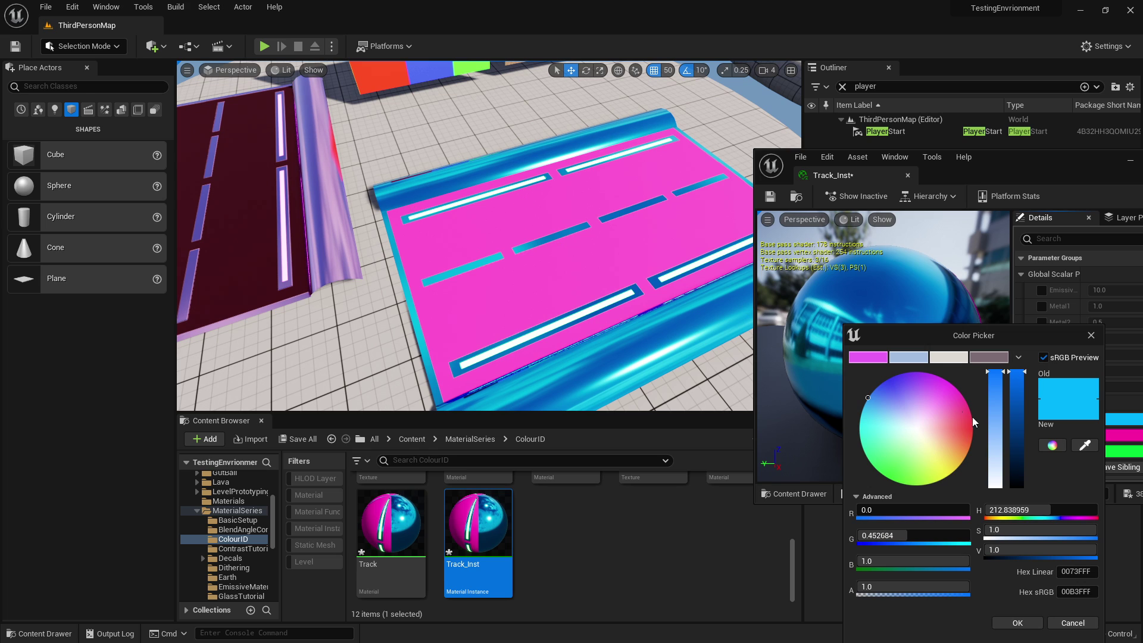
{"action": "left_click", "coordinate": [996, 430]}
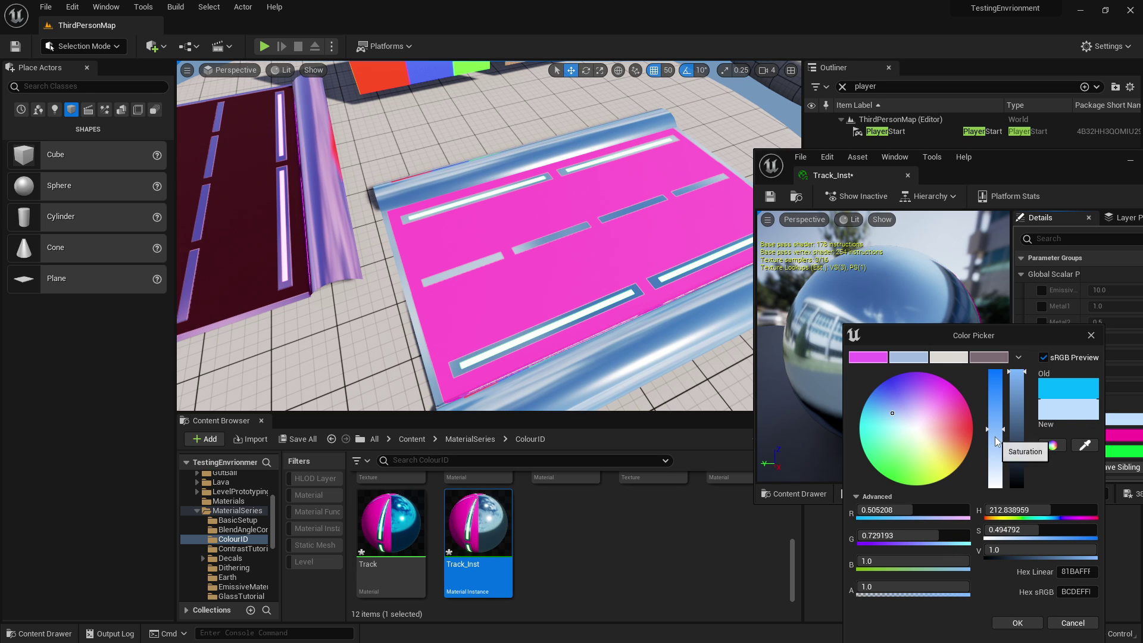
{"action": "left_click", "coordinate": [1018, 623]}
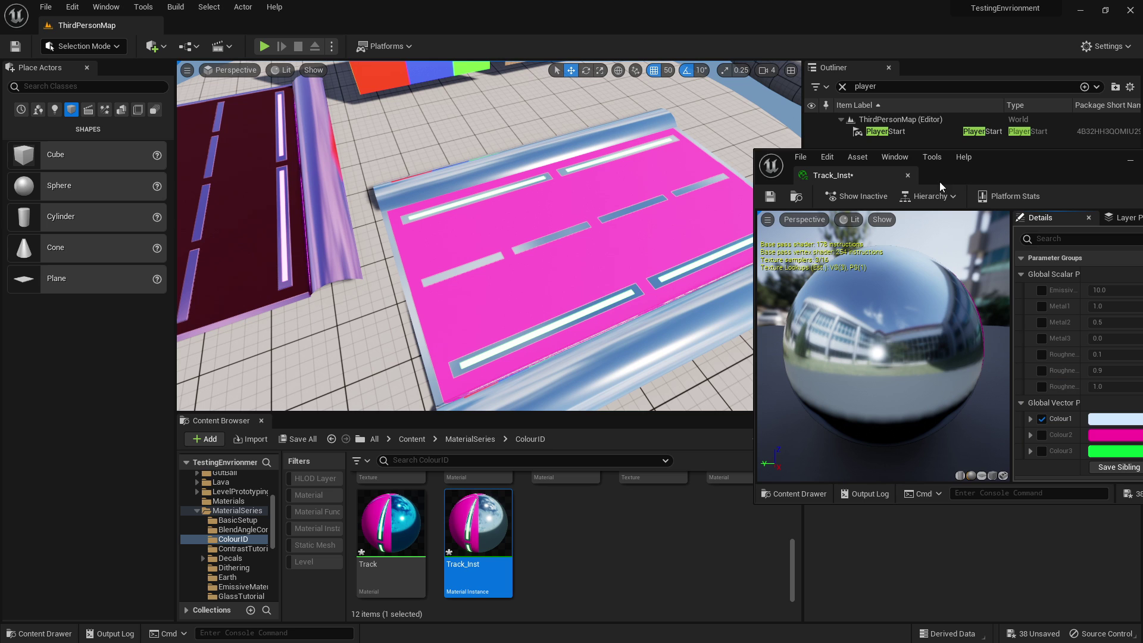
- Enable the Colour2 override in the material instance and set it to a near-black colour for the road surface
{"action": "left_click_drag", "start_coordinate": [940, 181], "coordinate": [887, 182]}
{"action": "left_click", "coordinate": [989, 435]}
{"action": "left_click", "coordinate": [1059, 436]}
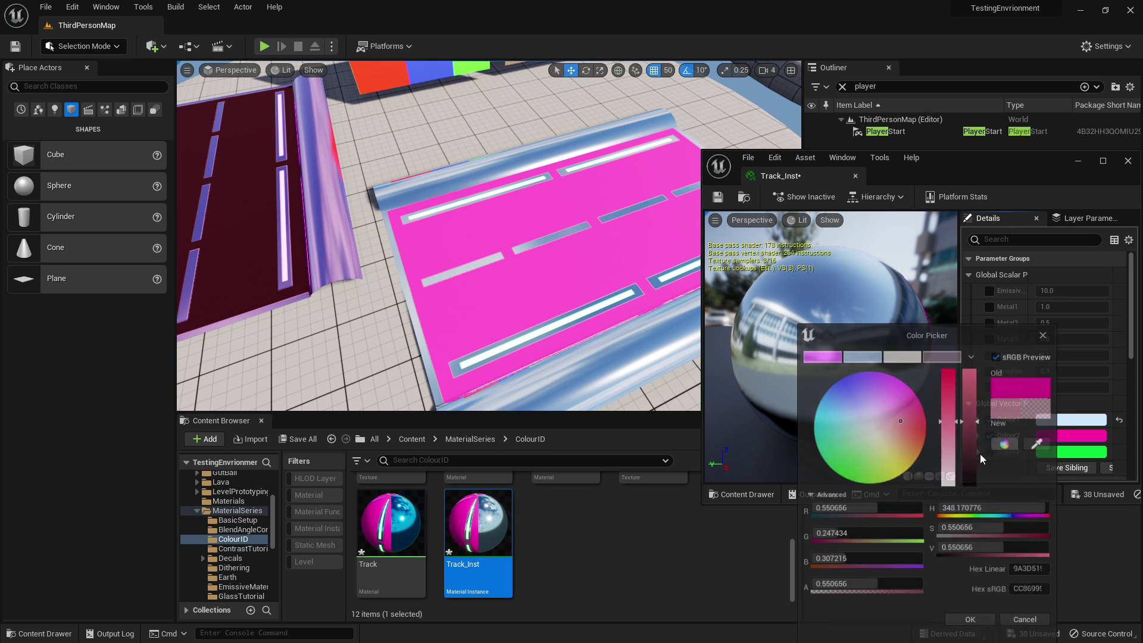
{"action": "left_click_drag", "start_coordinate": [952, 458], "coordinate": [978, 483]}
{"action": "left_click", "coordinate": [972, 624]}
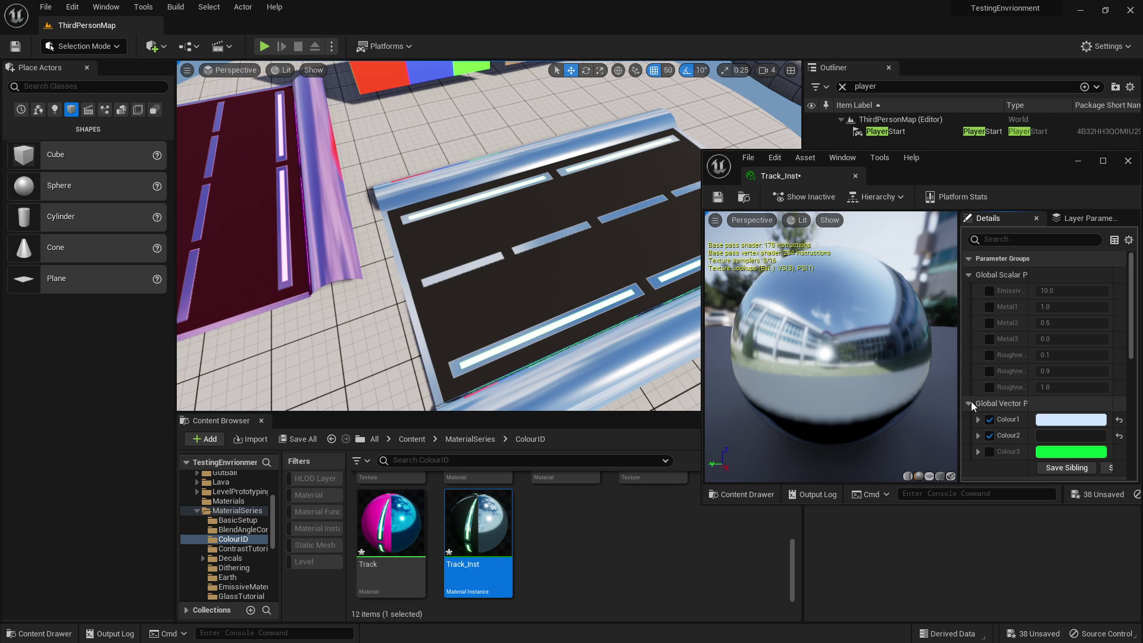
- Set the instance's Colour3 parameter to a saturated pure blue
{"action": "left_click", "coordinate": [1080, 452]}
{"action": "left_click_drag", "start_coordinate": [874, 415], "coordinate": [809, 339]}
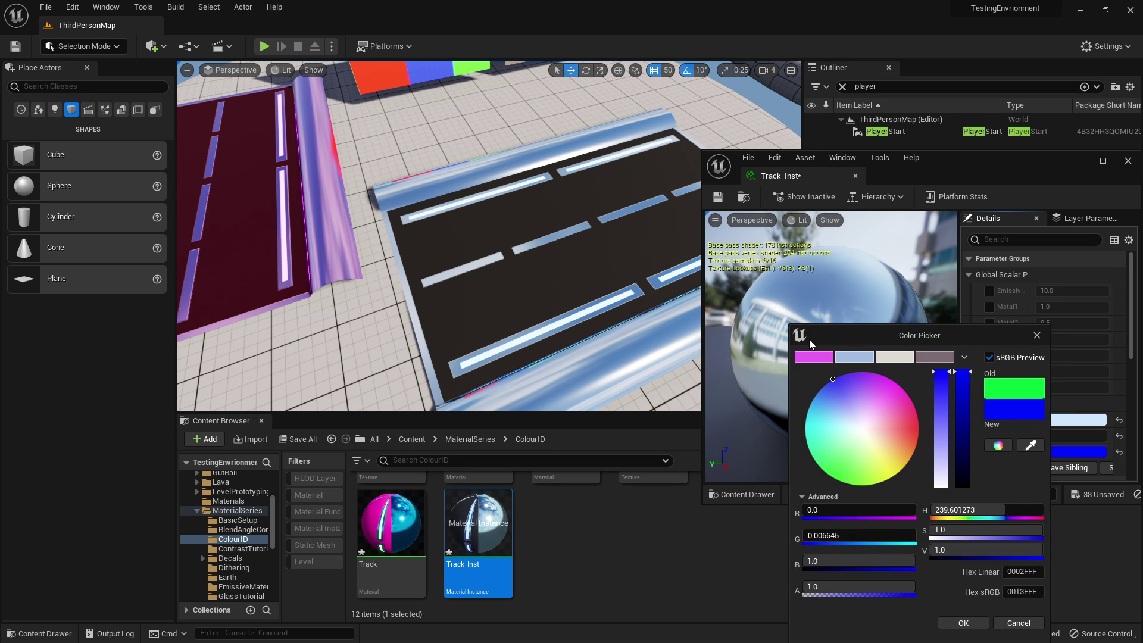
{"action": "left_click", "coordinate": [964, 623]}
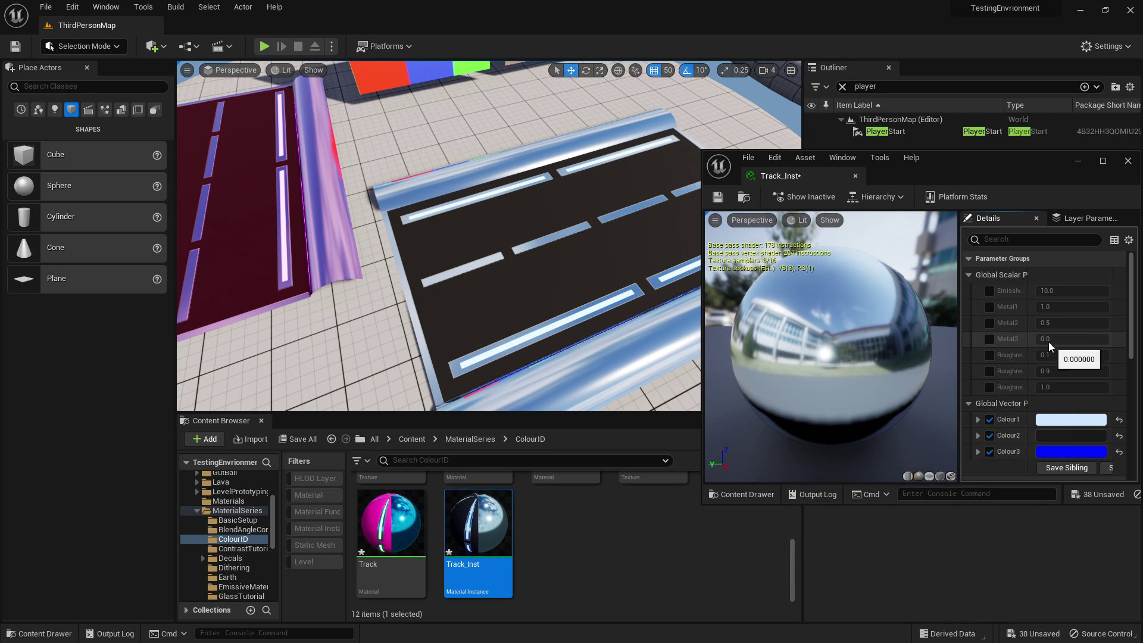
- Override the emissive strength with a value of 2 and check the glowing strips on the road mesh
{"action": "left_click", "coordinate": [990, 290]}
{"action": "left_click", "coordinate": [1095, 295]}
{"action": "type", "text": "2"}
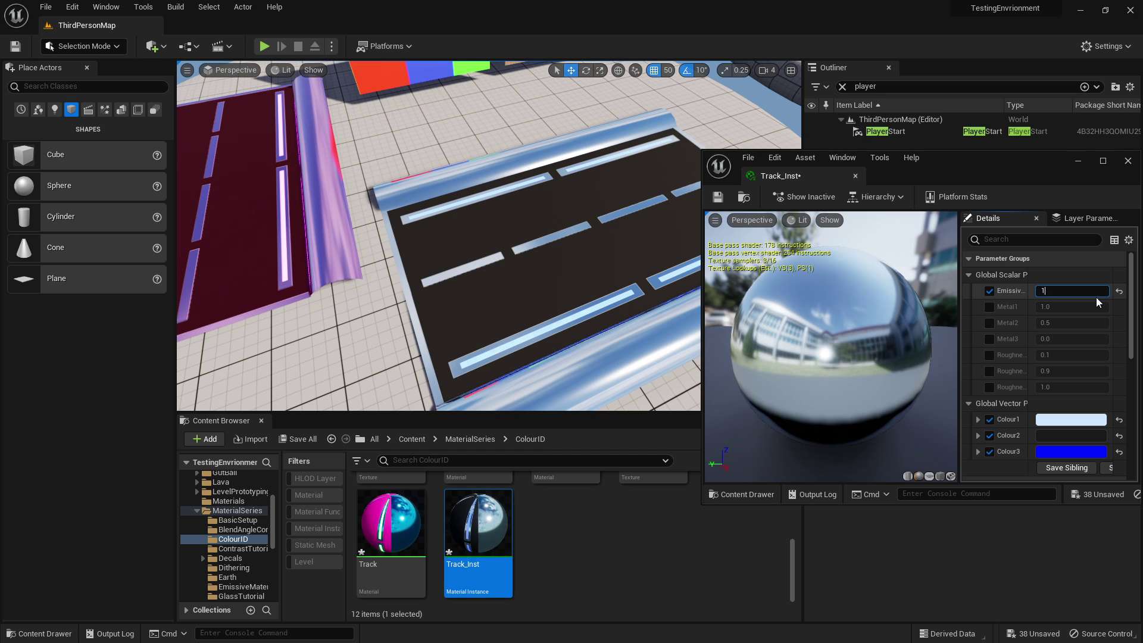
{"action": "key", "text": "Return"}
{"action": "right_click_drag", "start_coordinate": [536, 250], "coordinate": [334, 208]}
{"action": "right_click_drag", "start_coordinate": [437, 220], "coordinate": [369, 234]}
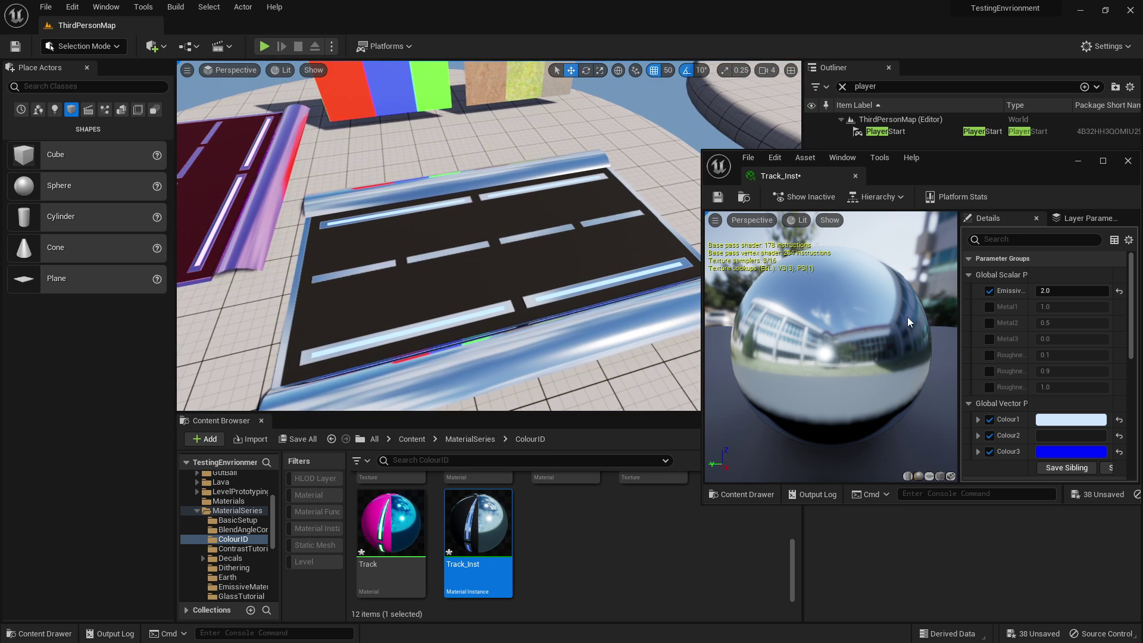
- Enable the overrides for all three metal and all three roughness parameters, and set Roughness1 to 0.228
{"action": "left_click", "coordinate": [989, 307]}
{"action": "left_click", "coordinate": [990, 323]}
{"action": "left_click", "coordinate": [990, 338]}
{"action": "left_click", "coordinate": [990, 354]}
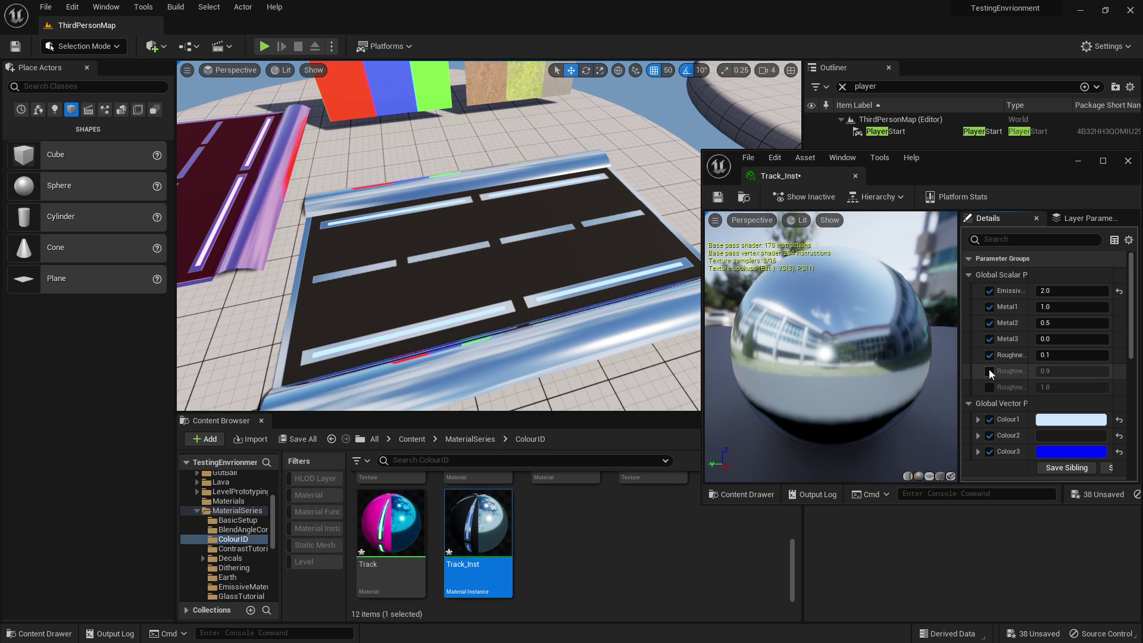
{"action": "left_click", "coordinate": [989, 371]}
{"action": "left_click", "coordinate": [989, 387]}
{"action": "left_click_drag", "start_coordinate": [1065, 355], "coordinate": [957, 372]}
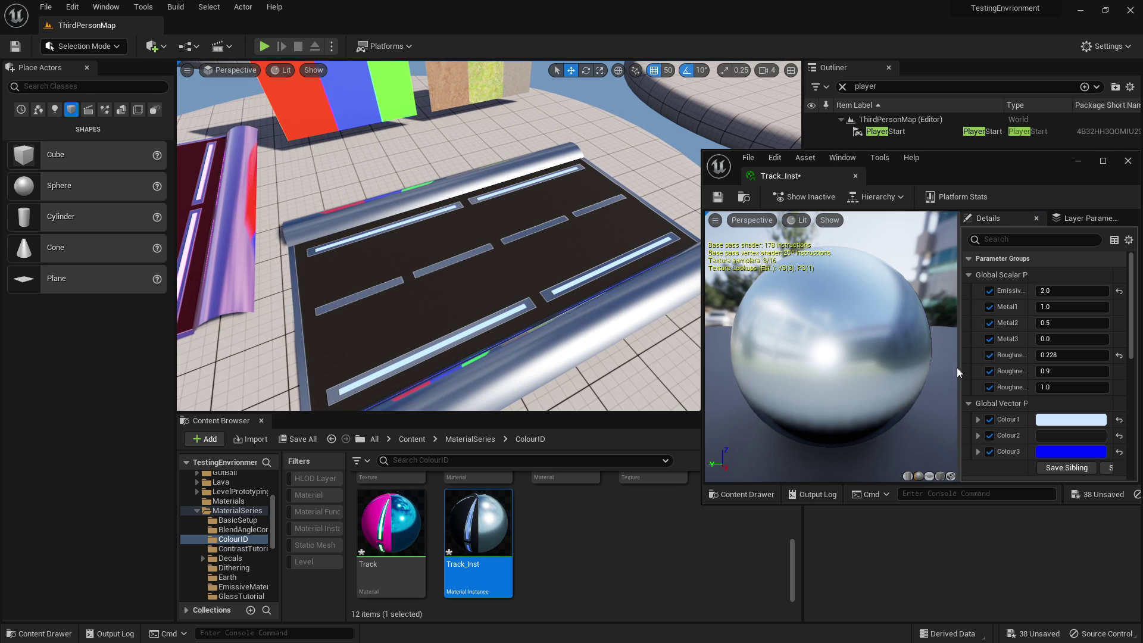
- Try a different Metal1 value on the material instance and restore it to 1
{"action": "left_click_drag", "start_coordinate": [1068, 306], "coordinate": [1060, 304]}
{"action": "left_click", "coordinate": [1060, 305]}
{"action": "type", "text": "1"}
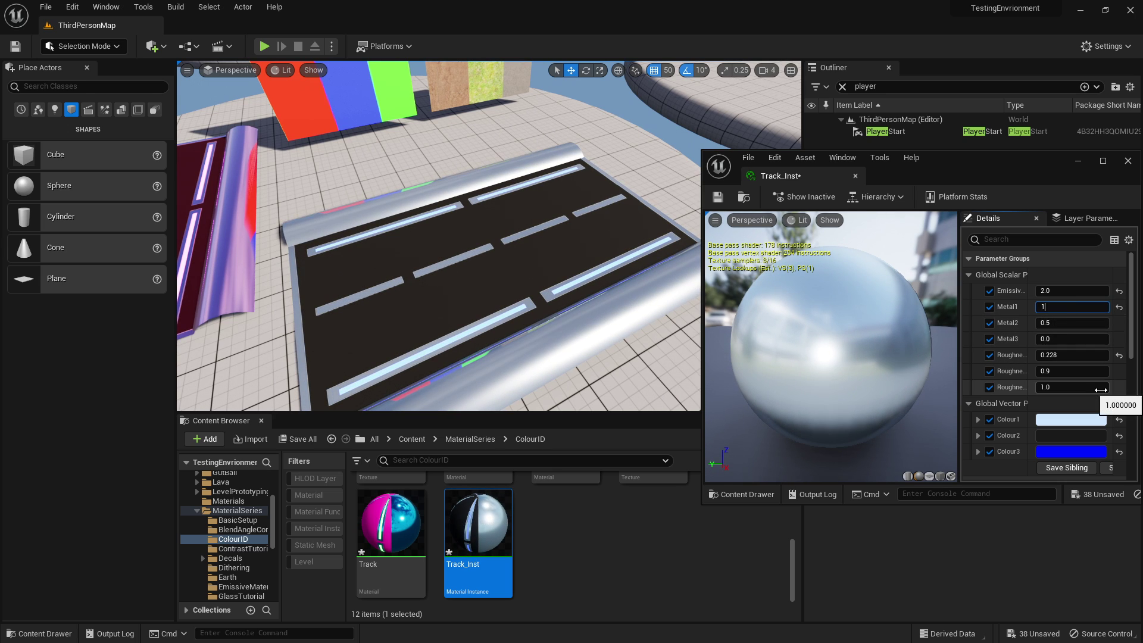
{"action": "key", "text": "Return"}
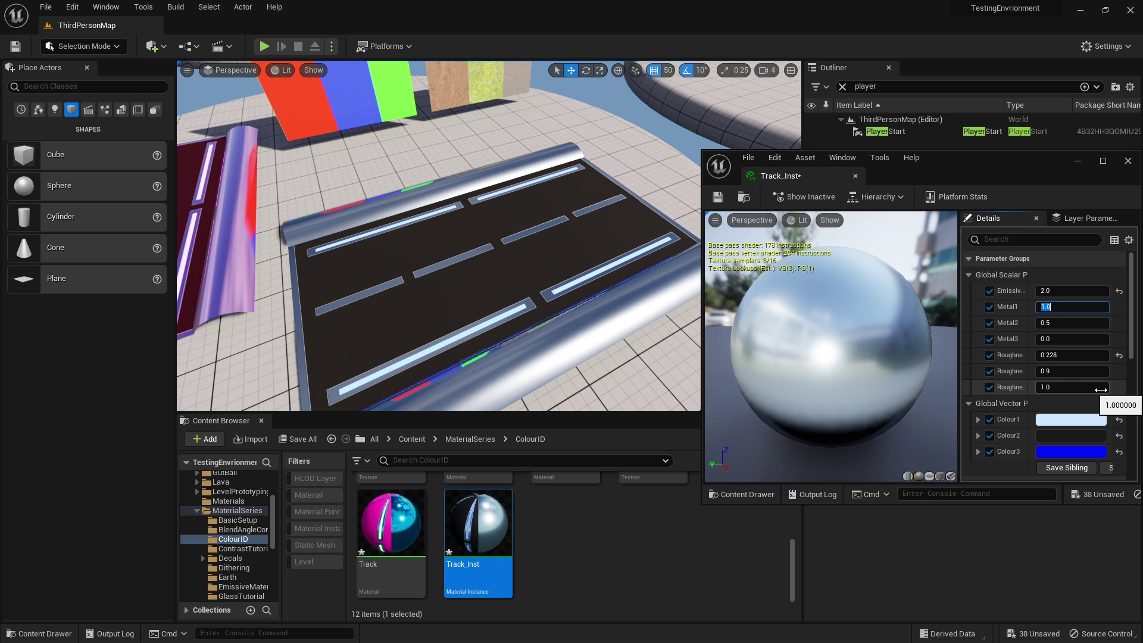